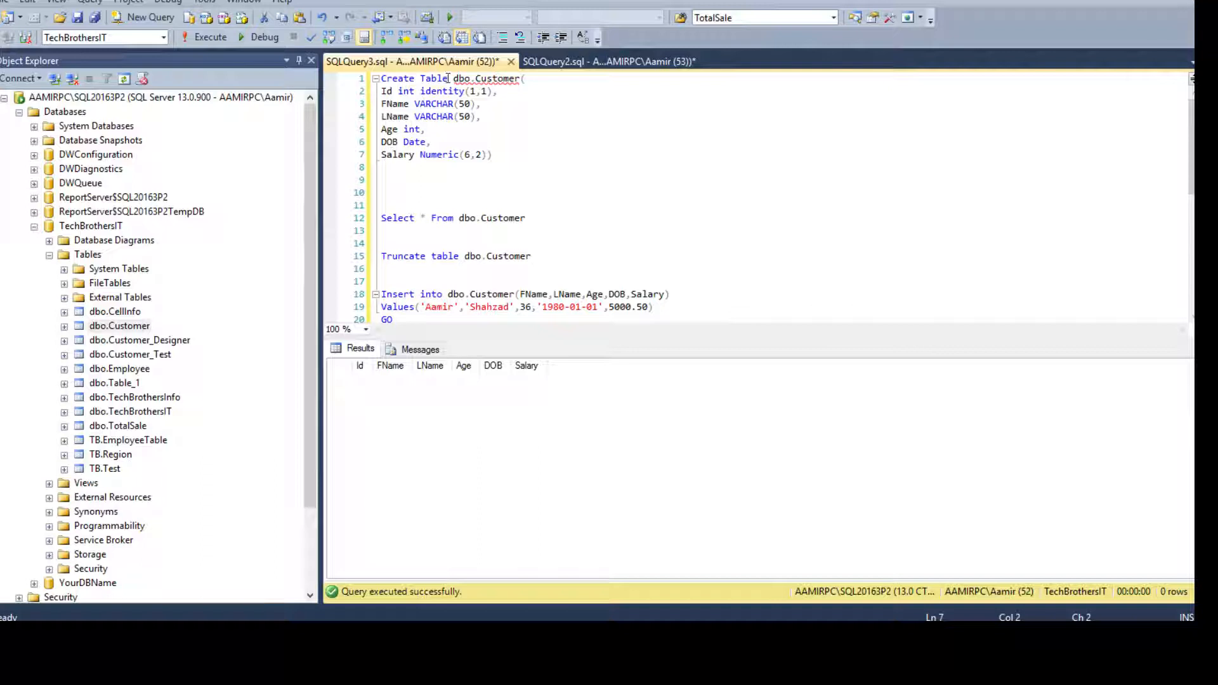
{"action": "left_click_drag", "start_coordinate": [455, 78], "coordinate": [520, 78]}
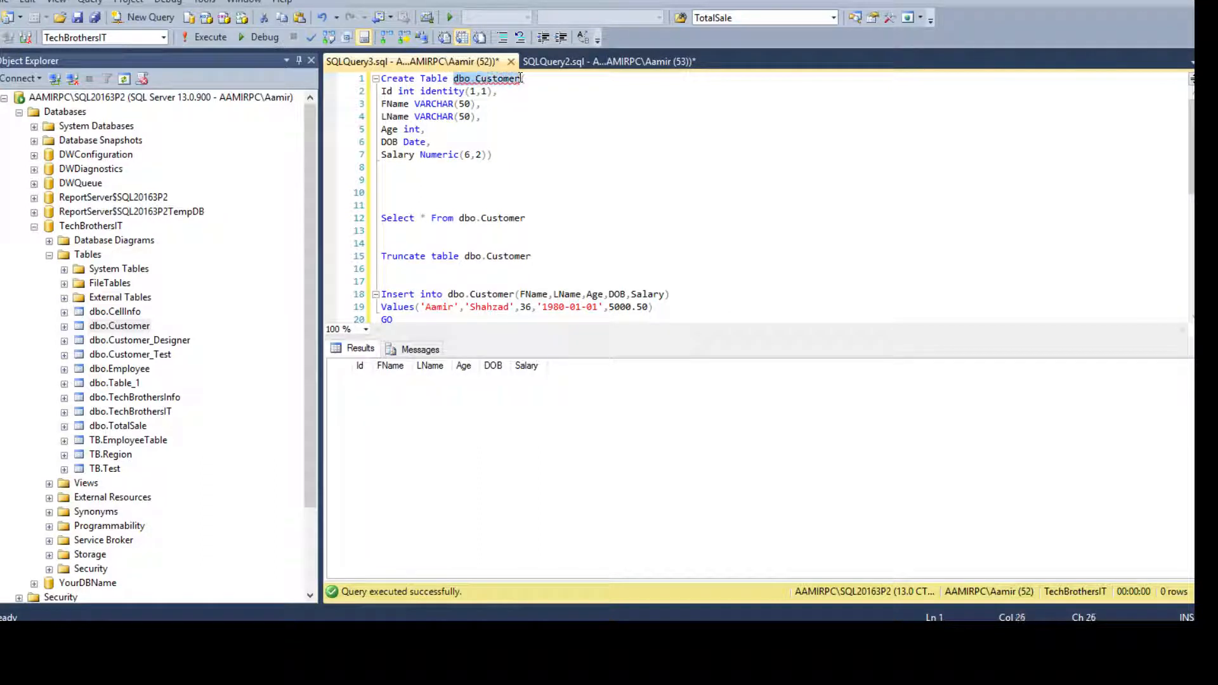
{"action": "left_click", "coordinate": [440, 92]}
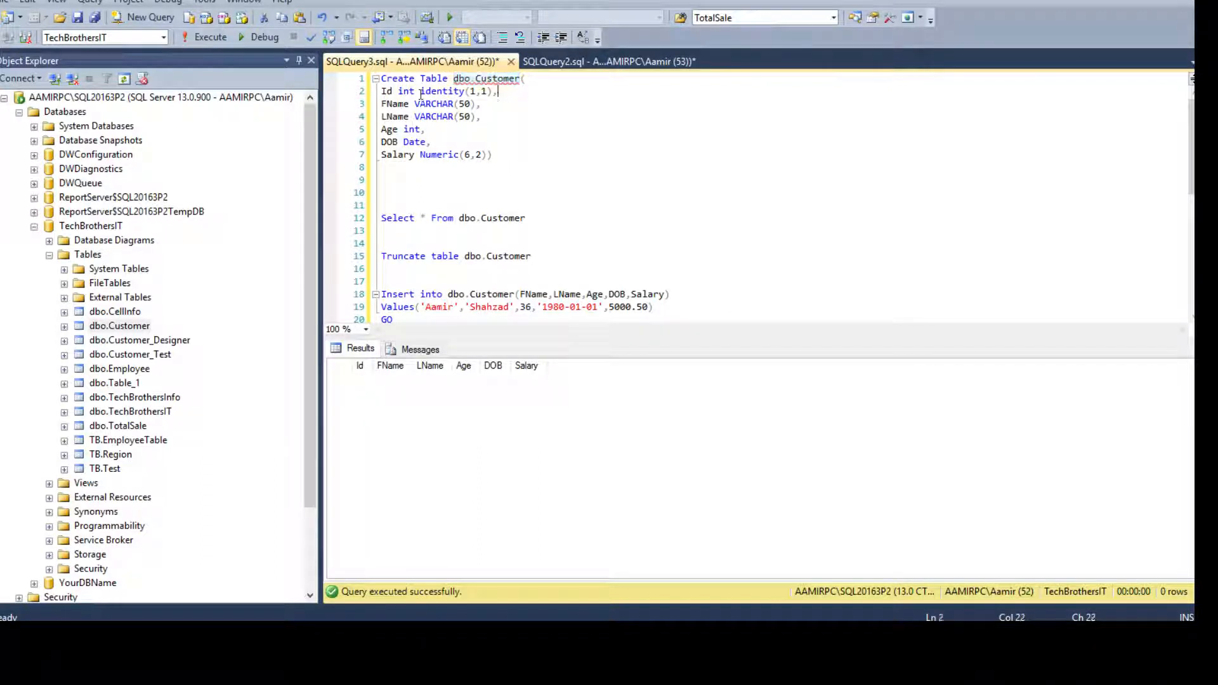
{"action": "left_click_drag", "start_coordinate": [503, 93], "coordinate": [381, 92]}
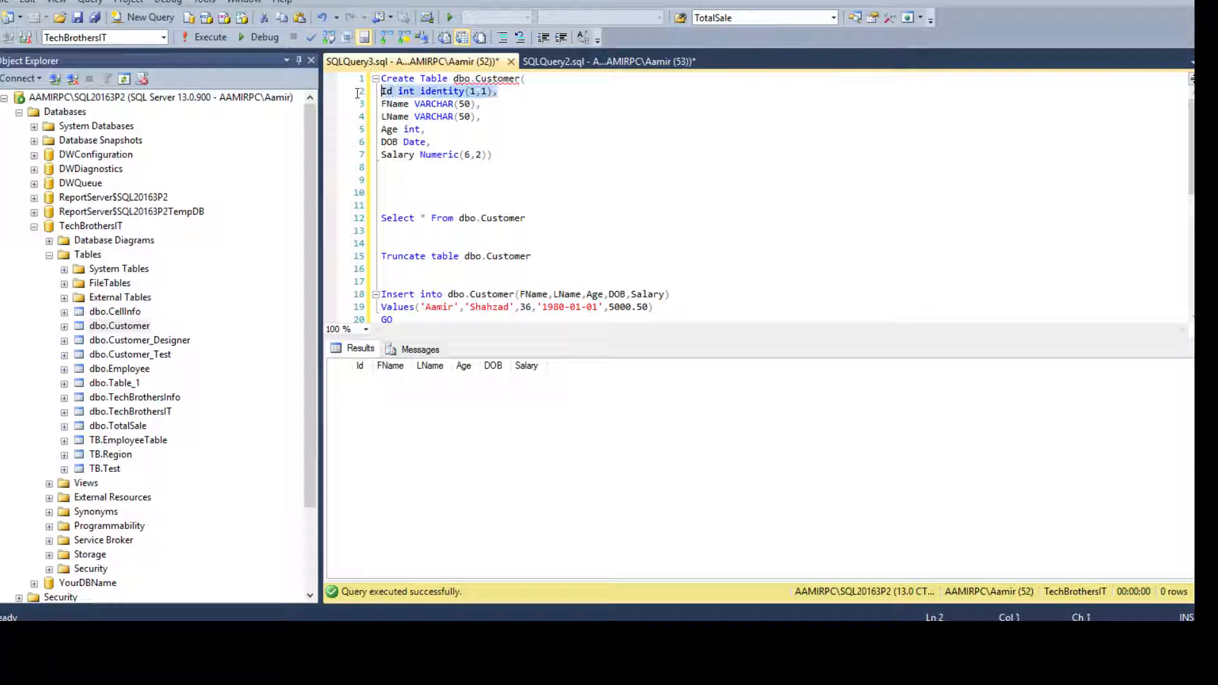
{"action": "left_click", "coordinate": [385, 103]}
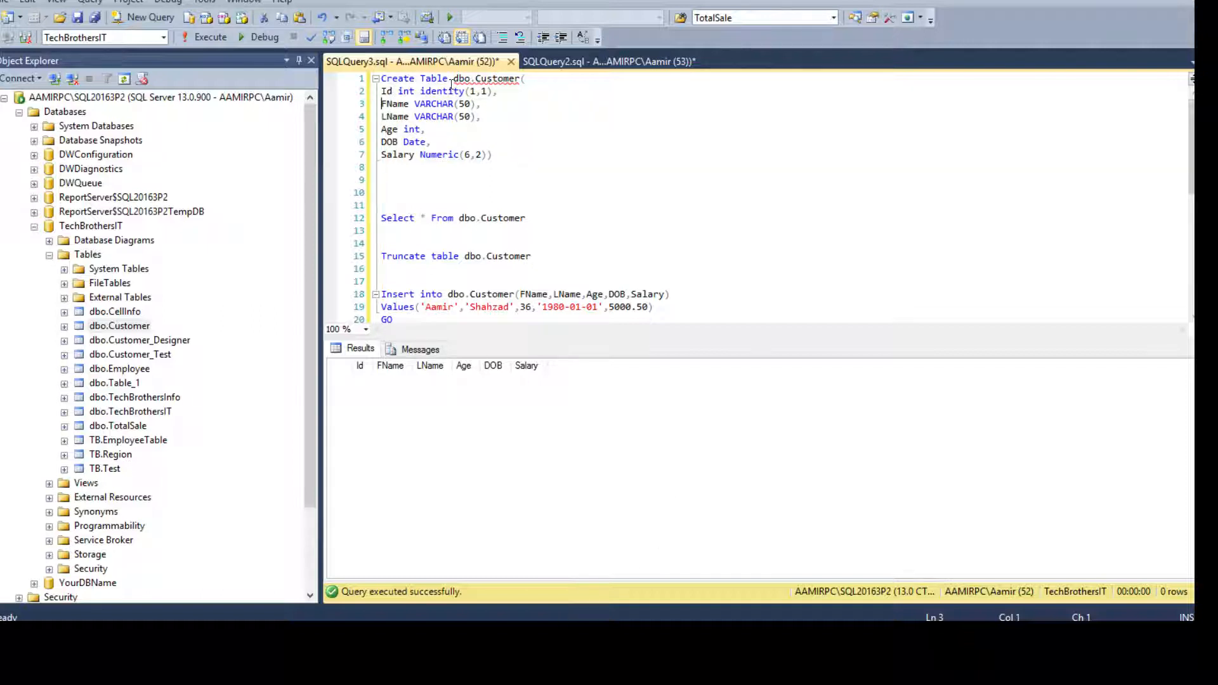
{"action": "left_click_drag", "start_coordinate": [451, 84], "coordinate": [520, 80]}
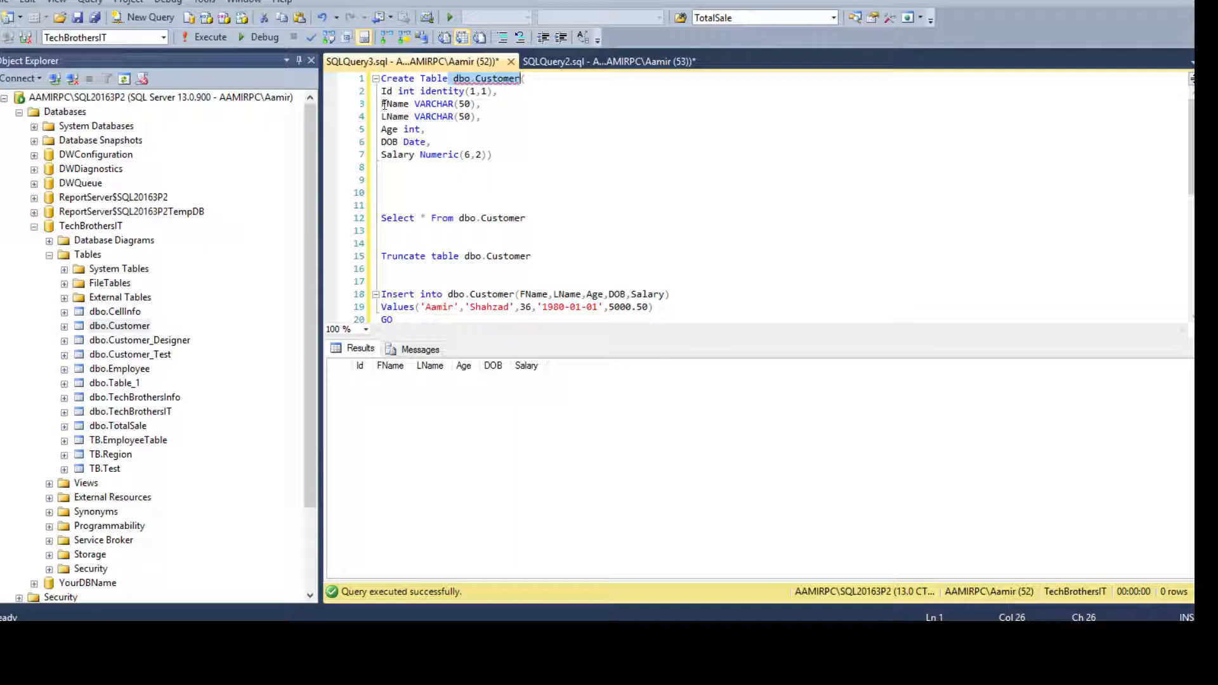
{"action": "left_click_drag", "start_coordinate": [385, 104], "coordinate": [515, 169]}
{"action": "left_click", "coordinate": [515, 169]}
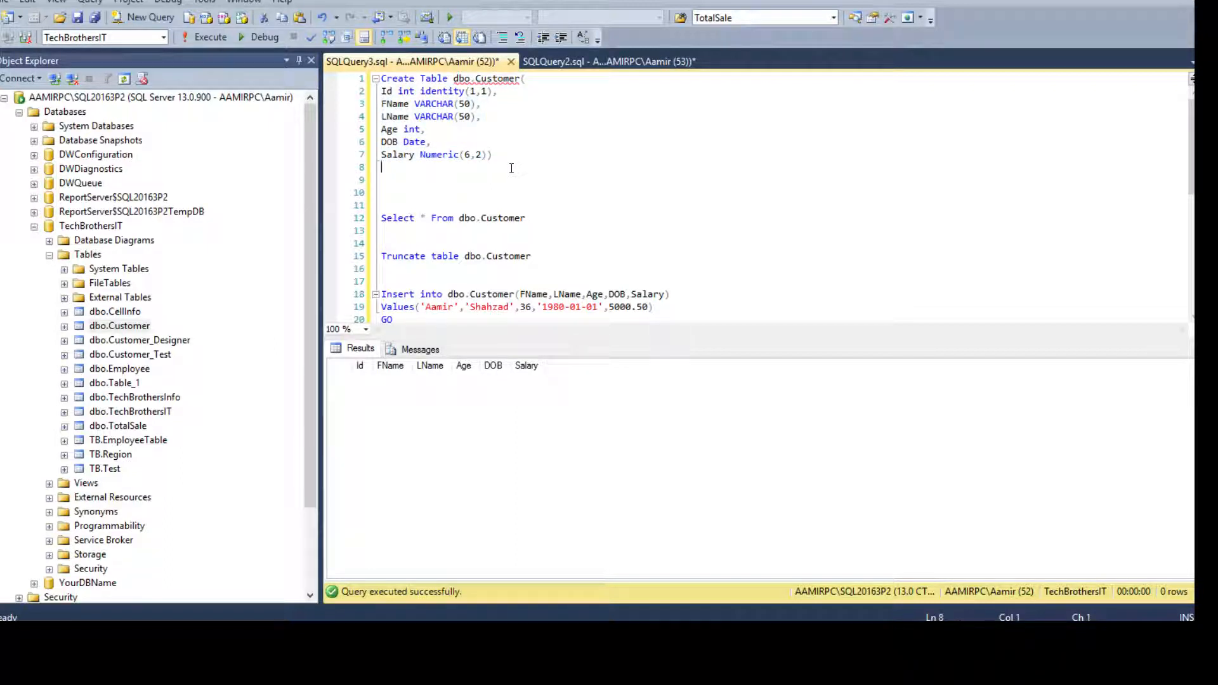
{"action": "scroll", "coordinate": [525, 175], "scroll_direction": "down", "scroll_amount": 2}
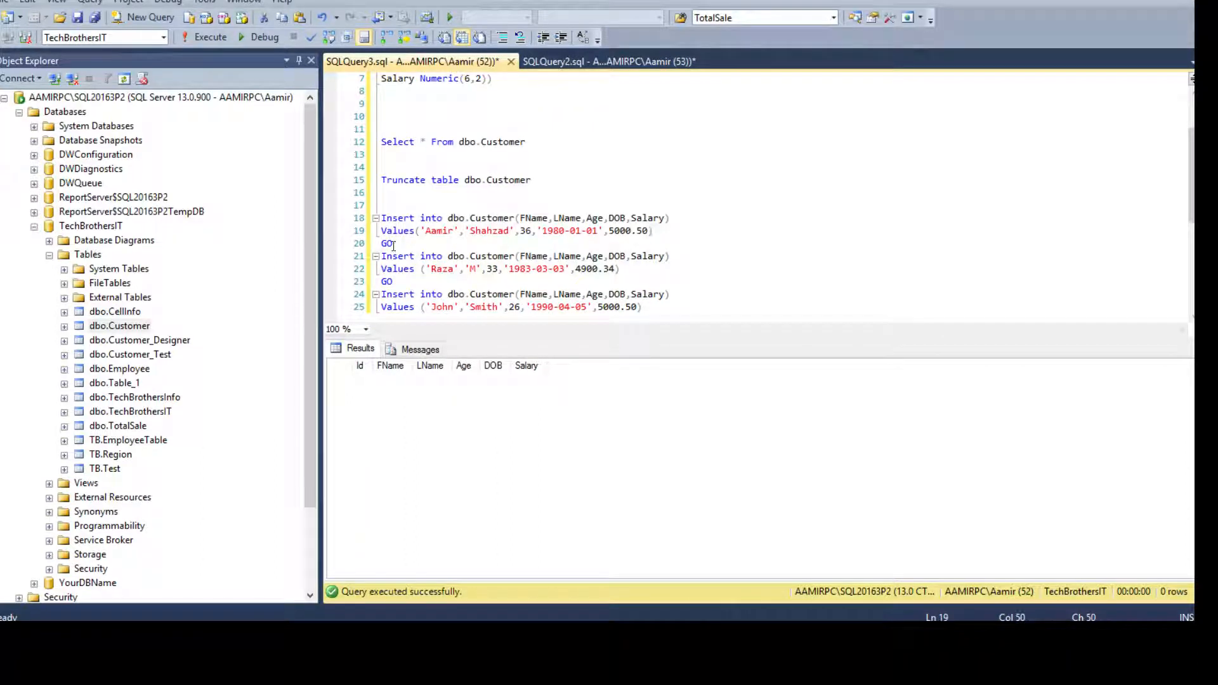
{"action": "left_click", "coordinate": [392, 218]}
{"action": "left_click_drag", "start_coordinate": [448, 218], "coordinate": [514, 215]}
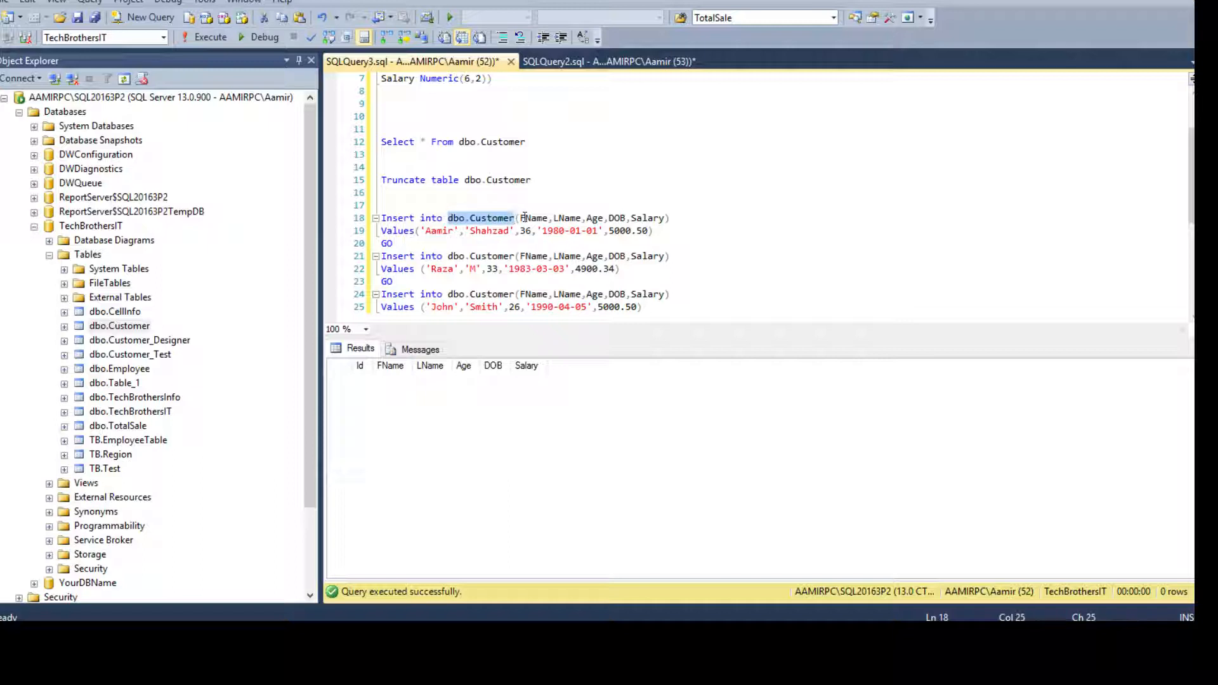
{"action": "left_click", "coordinate": [549, 217]}
{"action": "left_click", "coordinate": [627, 218]}
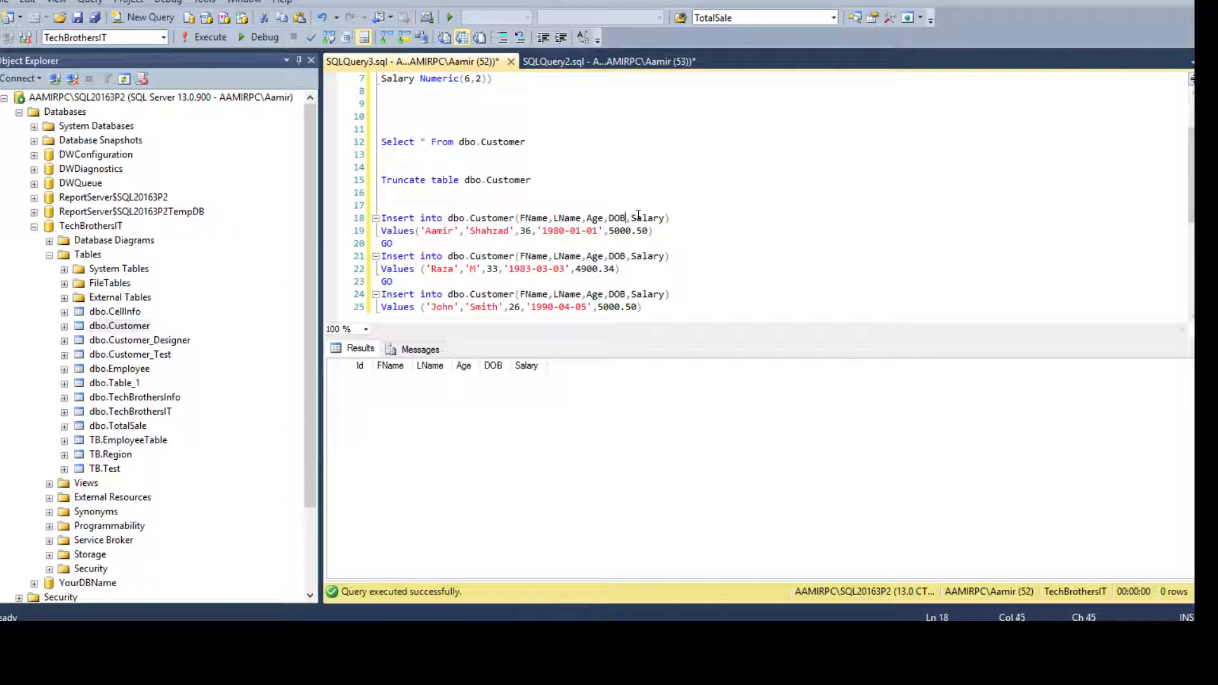
{"action": "left_click_drag", "start_coordinate": [666, 218], "coordinate": [520, 217]}
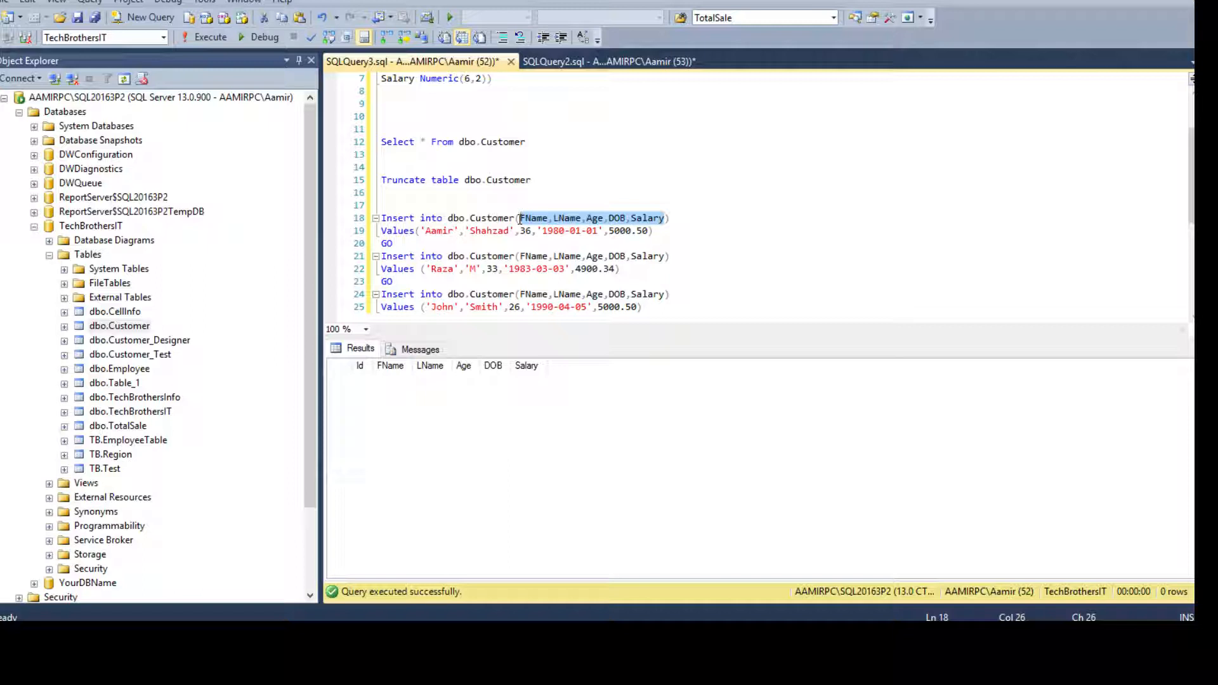
{"action": "left_click", "coordinate": [449, 234]}
{"action": "left_click", "coordinate": [504, 231]}
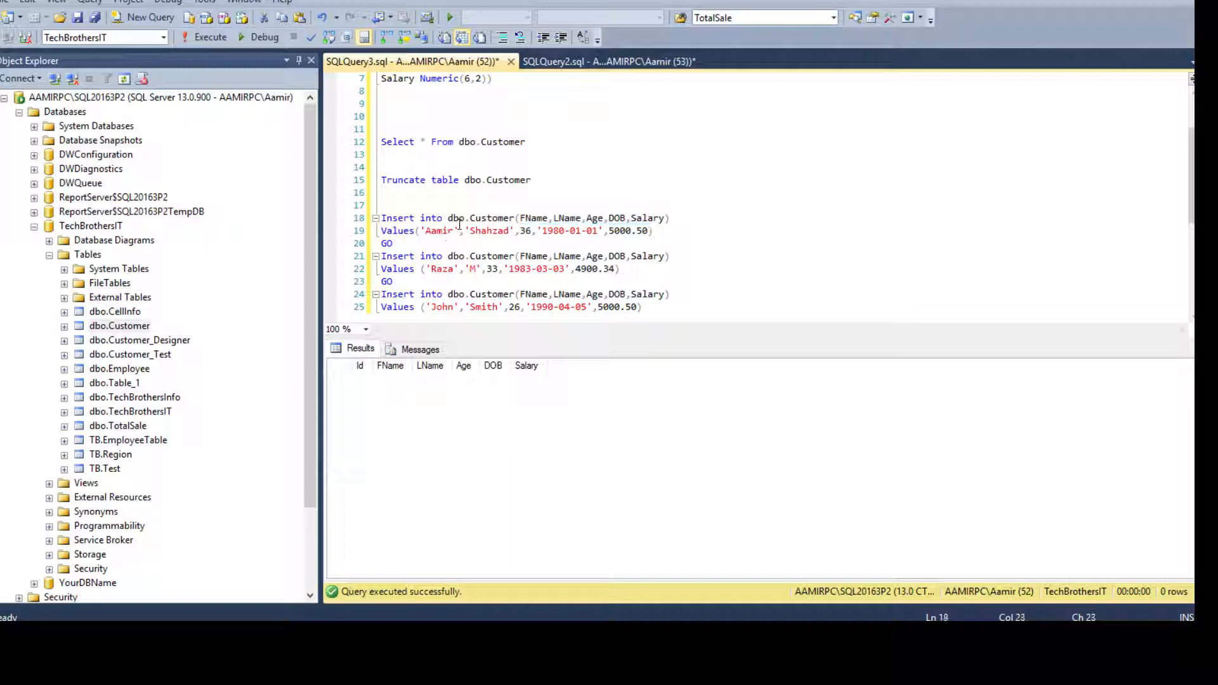
{"action": "left_click_drag", "start_coordinate": [454, 231], "coordinate": [427, 232]}
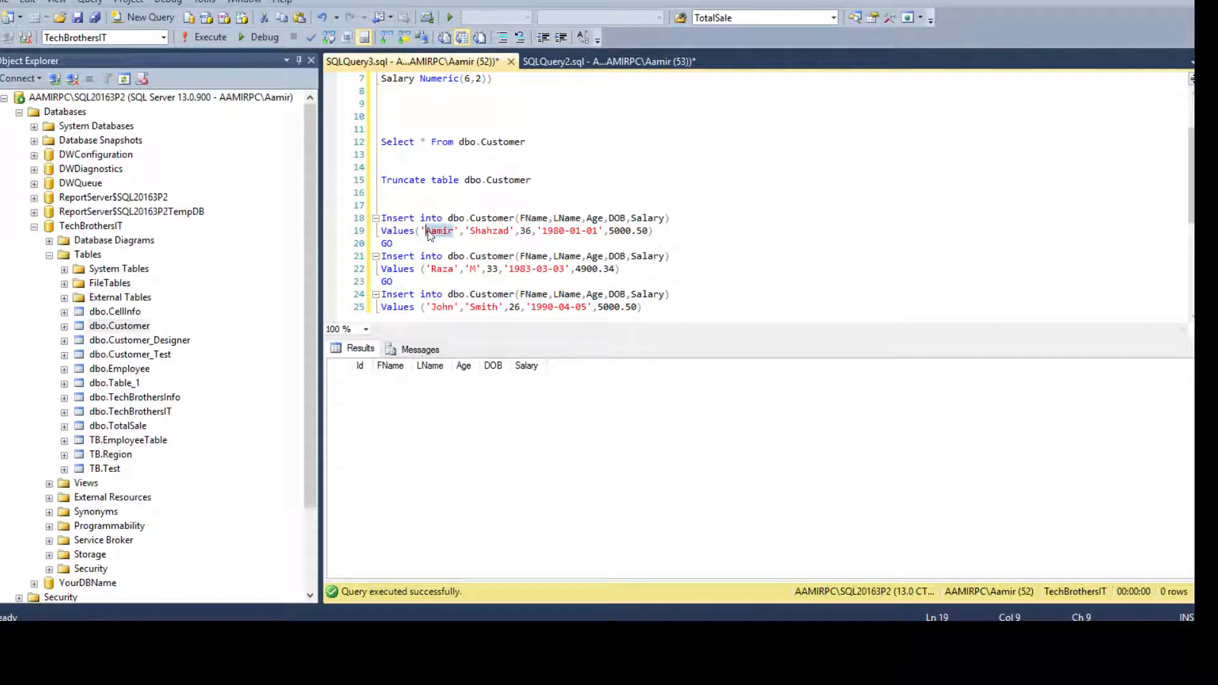
{"action": "left_click", "coordinate": [422, 231]}
{"action": "double_click", "coordinate": [526, 231]}
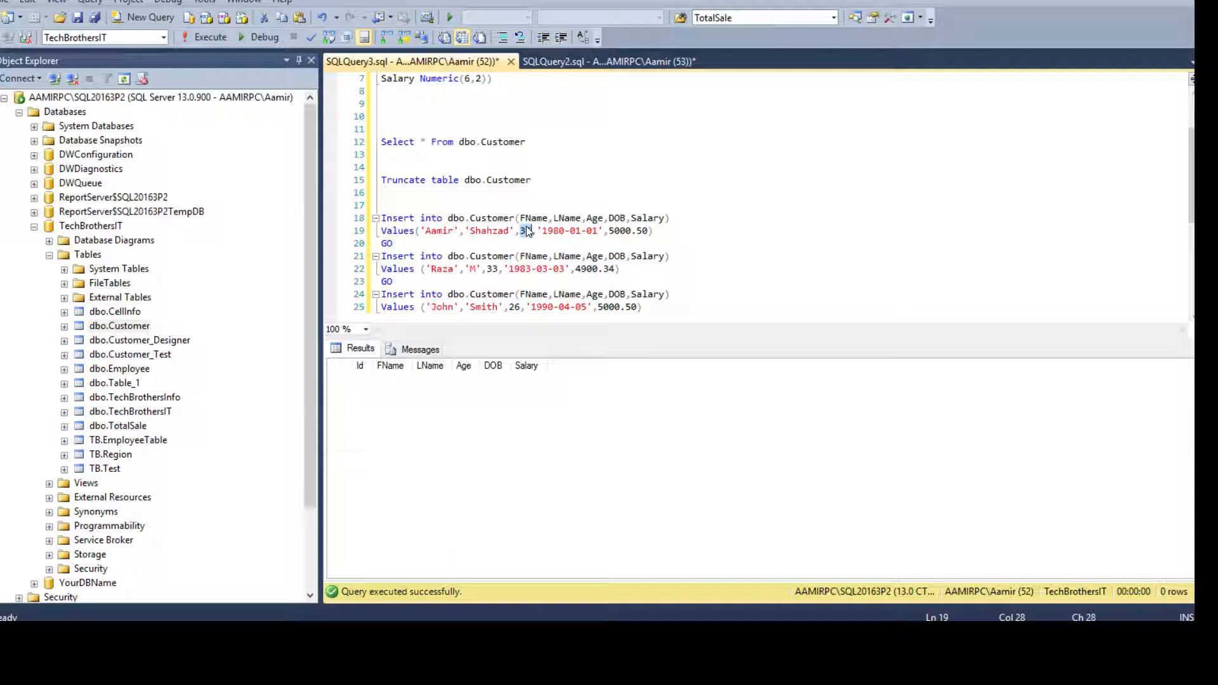
{"action": "left_click_drag", "start_coordinate": [657, 231], "coordinate": [382, 216]}
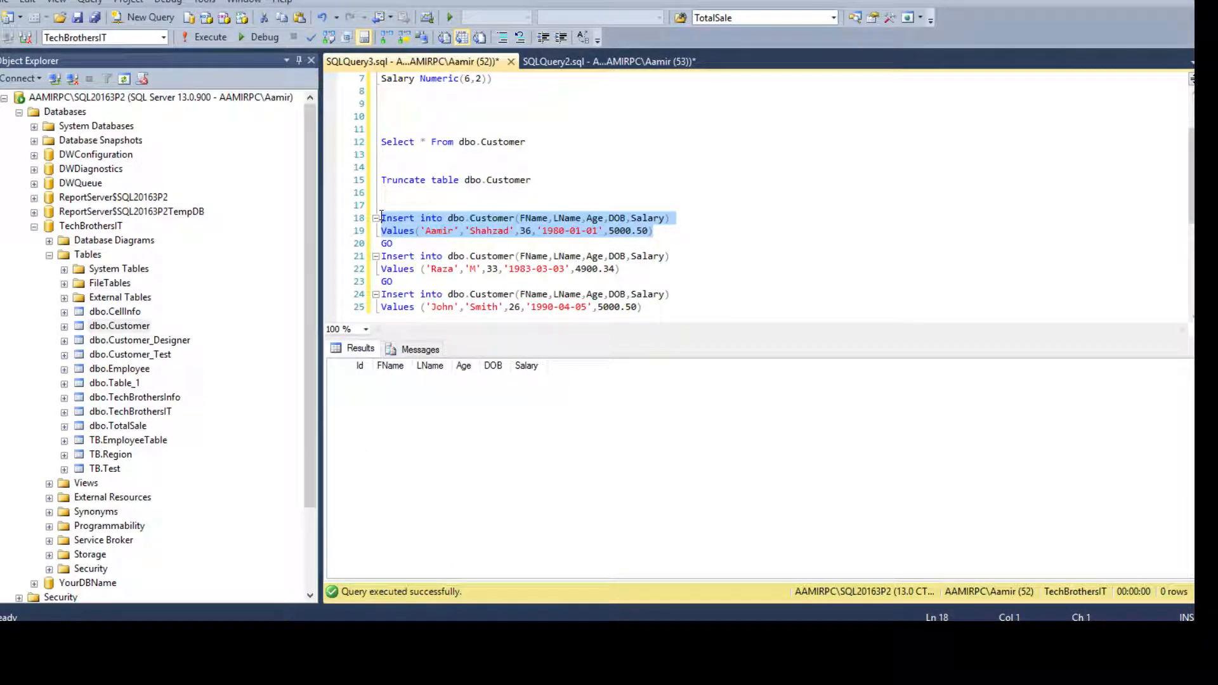
Compare Excel's customer data with the FName, LName column list in the SSMS Insert statement.
{"action": "left_click", "coordinate": [285, 634]}
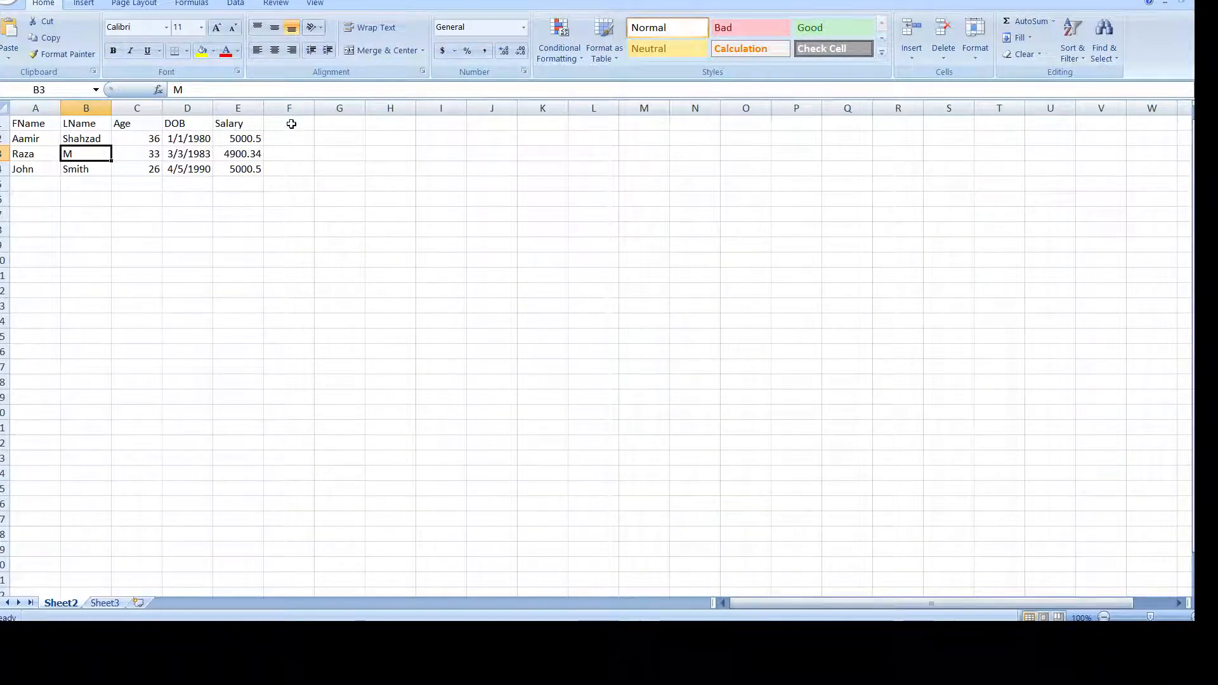
{"action": "left_click", "coordinate": [234, 635]}
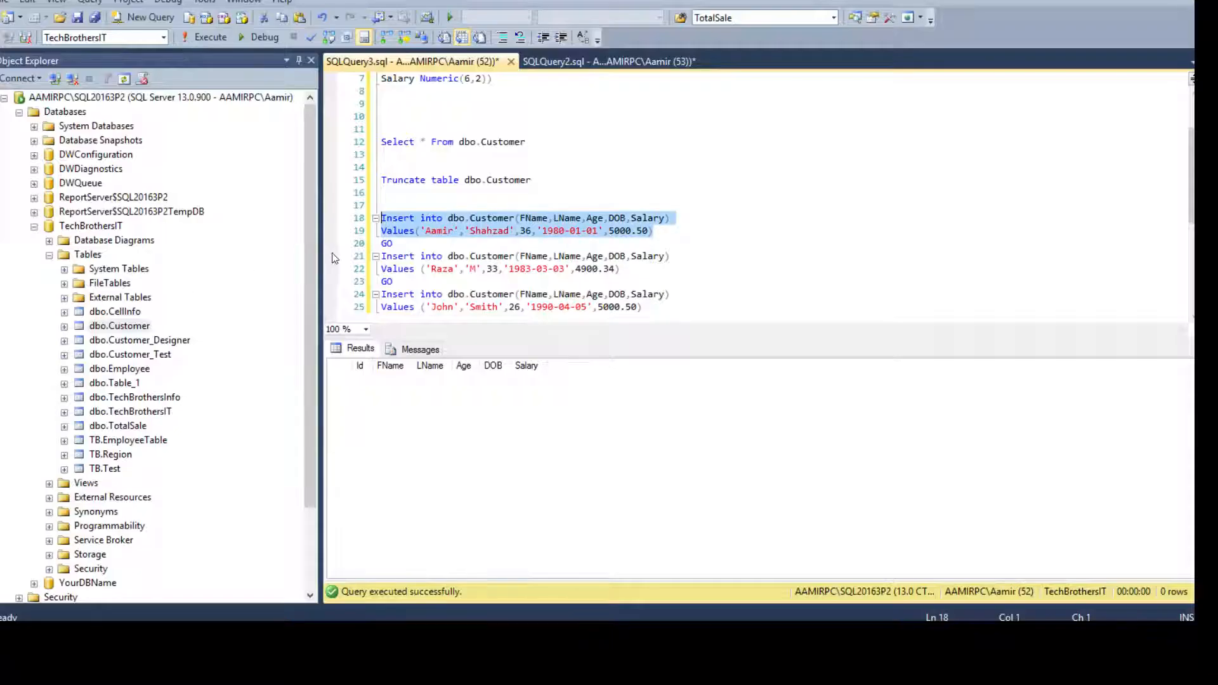
{"action": "left_click", "coordinate": [411, 220]}
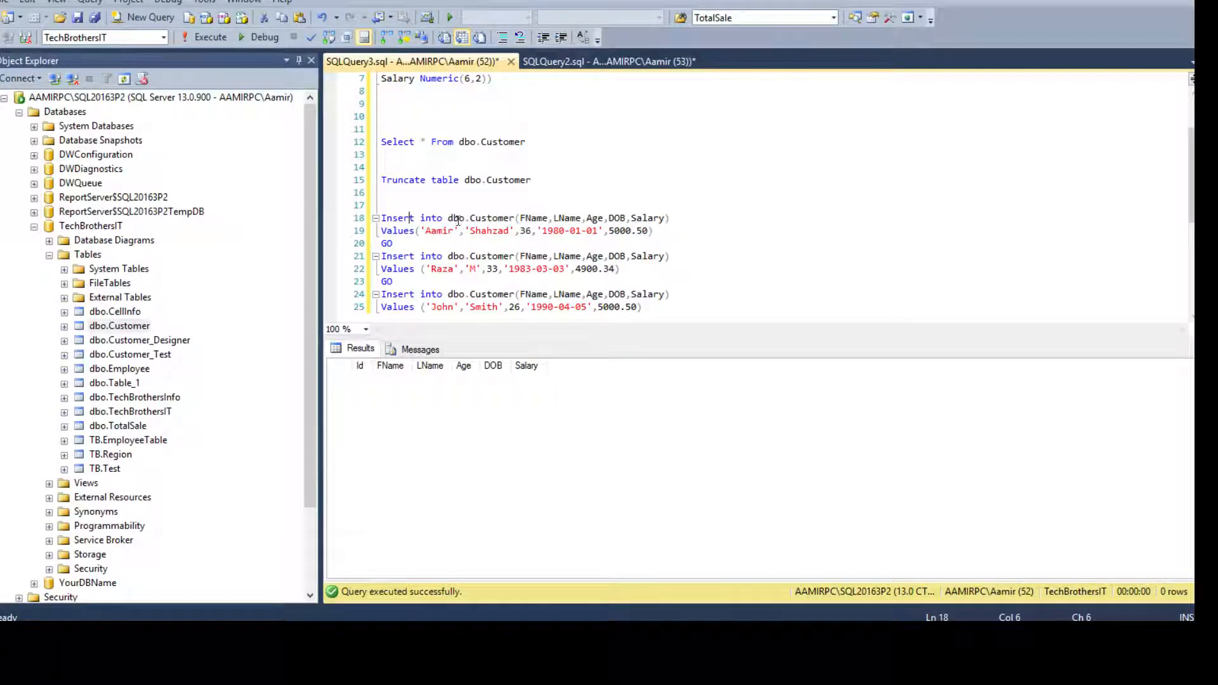
{"action": "left_click", "coordinate": [509, 218]}
{"action": "left_click_drag", "start_coordinate": [519, 217], "coordinate": [579, 219]}
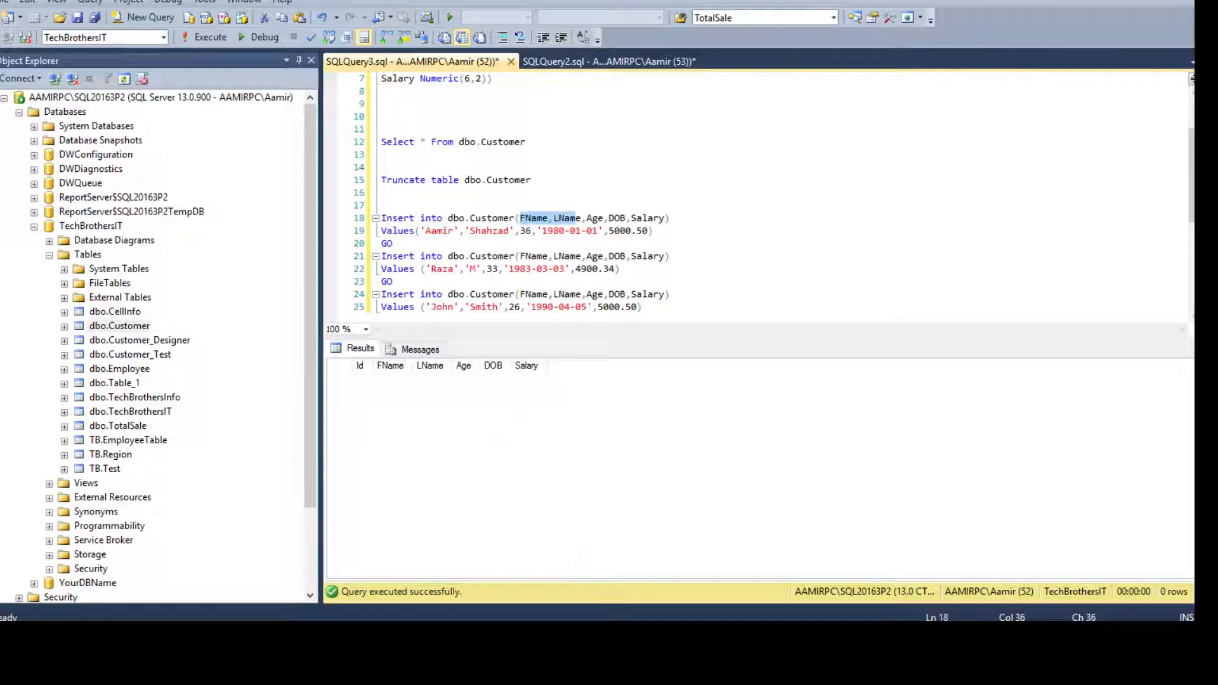
{"action": "left_click", "coordinate": [358, 636]}
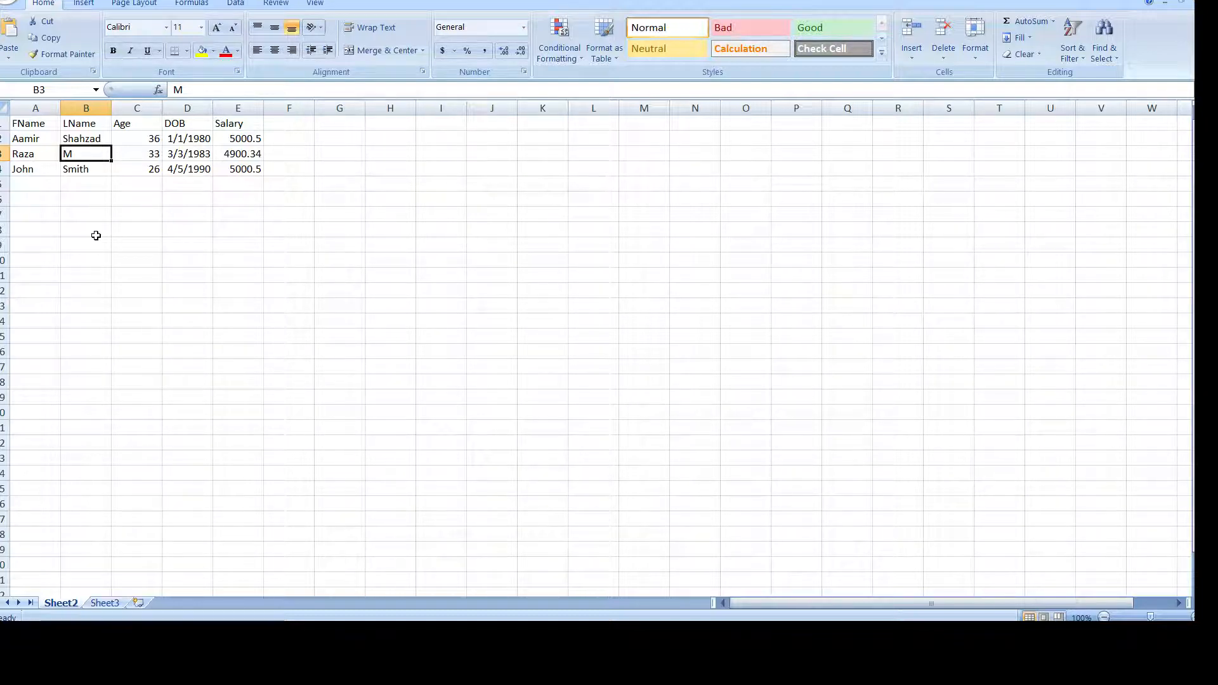
Widen column G and start G1's formula with ="Insert into dbo.Custome.
{"action": "left_click", "coordinate": [331, 125]}
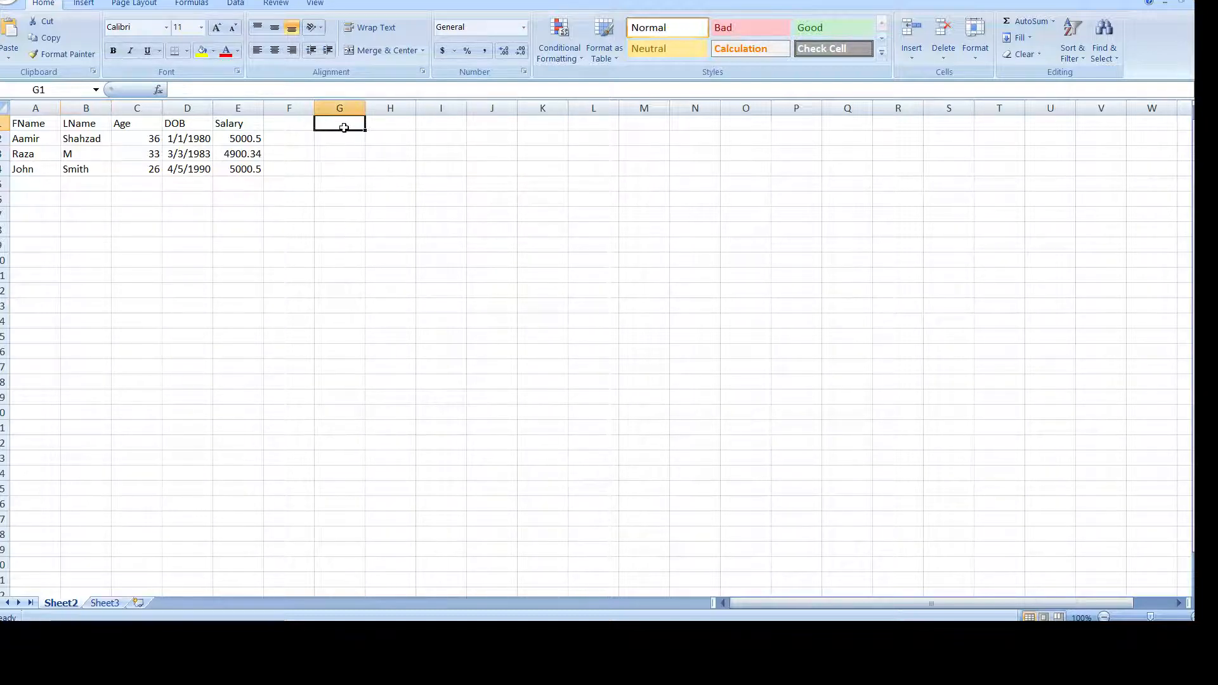
{"action": "left_click_drag", "start_coordinate": [365, 108], "coordinate": [1020, 158]}
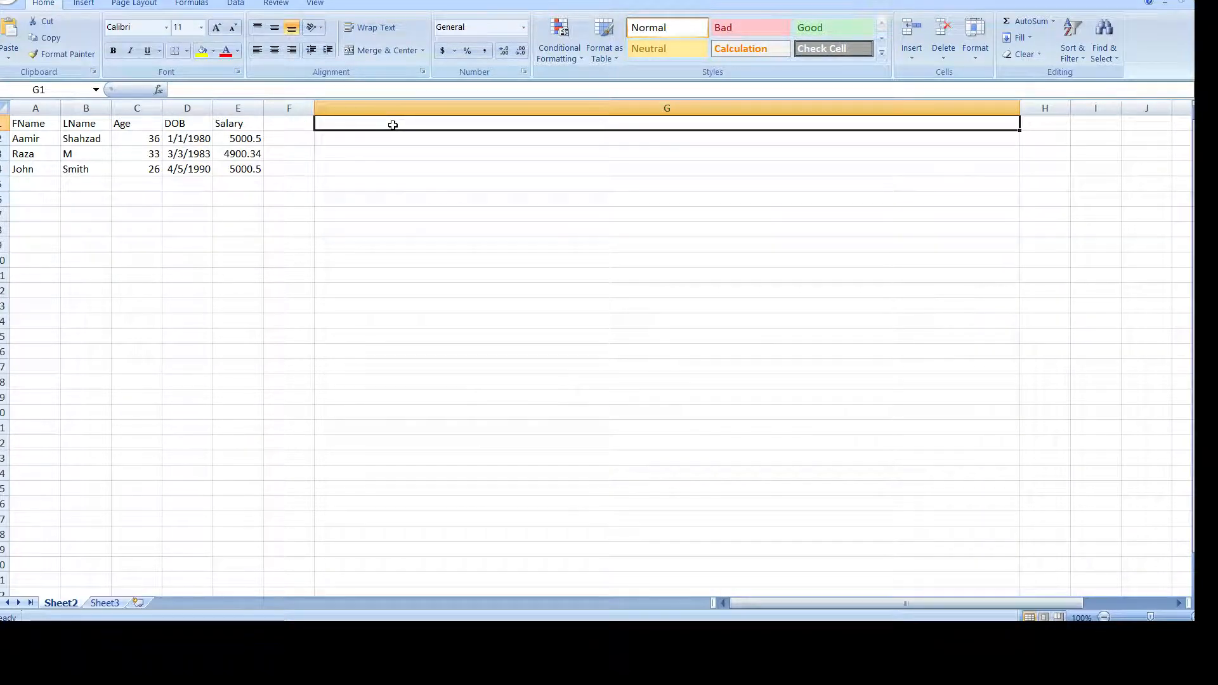
{"action": "type", "text": "="}
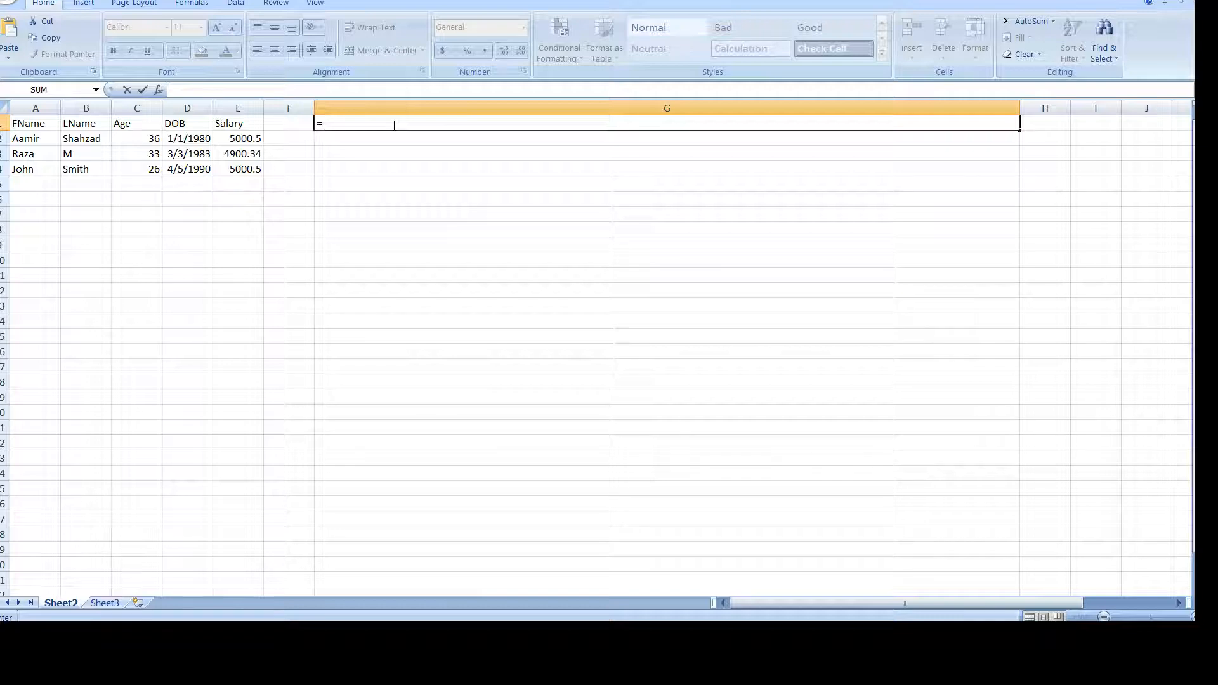
{"action": "type", "text": "\"Insert into dbo.Customer ("}
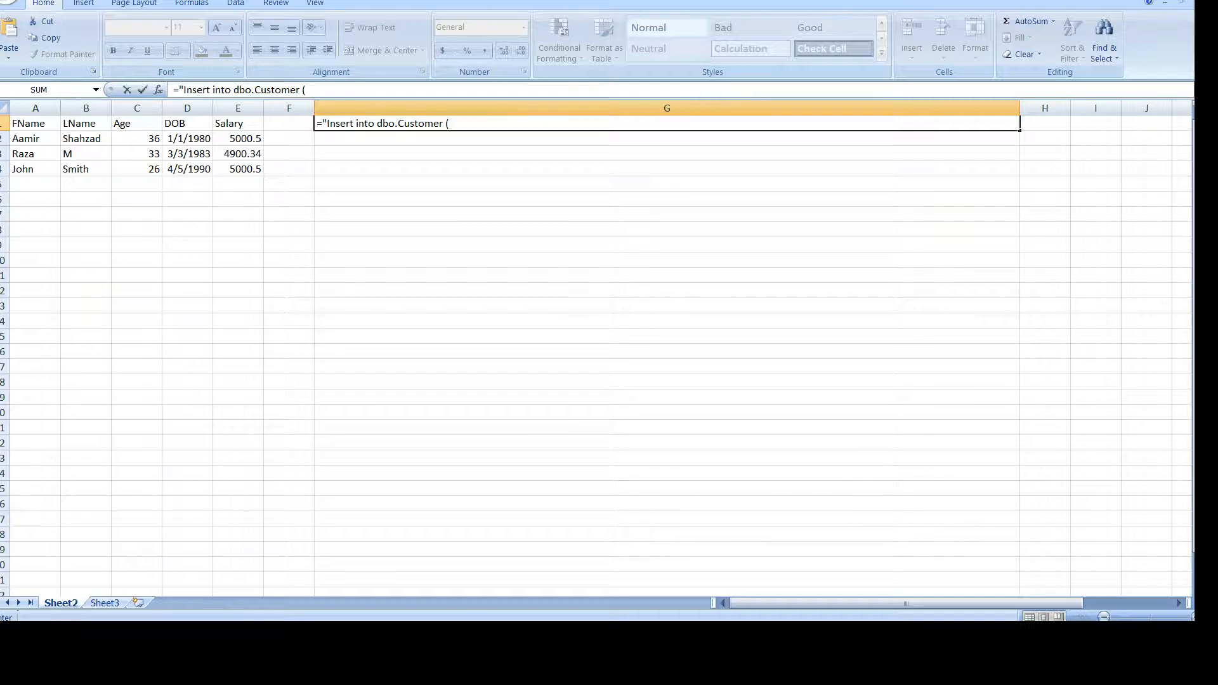
Check the dbo.Customer table name and column list in the SSMS script, then append & in G1.
{"action": "key", "text": "alt+Tab"}
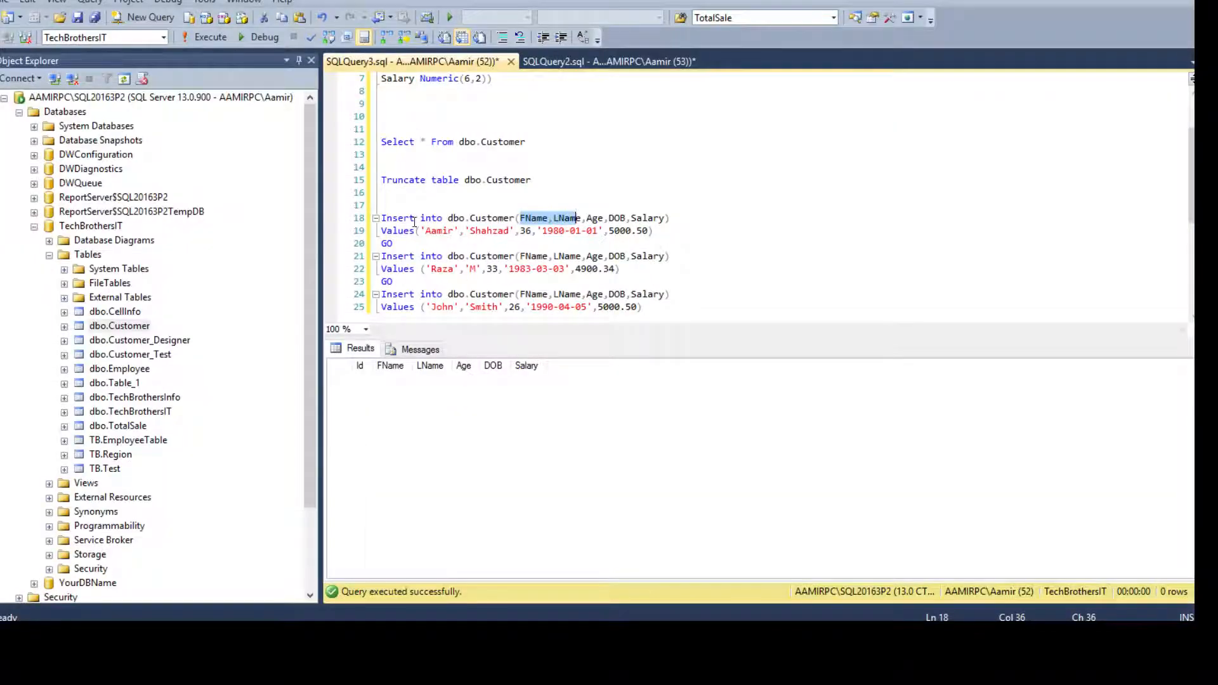
{"action": "left_click", "coordinate": [400, 219]}
{"action": "left_click", "coordinate": [478, 217]}
{"action": "left_click_drag", "start_coordinate": [448, 221], "coordinate": [549, 220]}
{"action": "left_click", "coordinate": [516, 220]}
{"action": "left_click", "coordinate": [582, 219]}
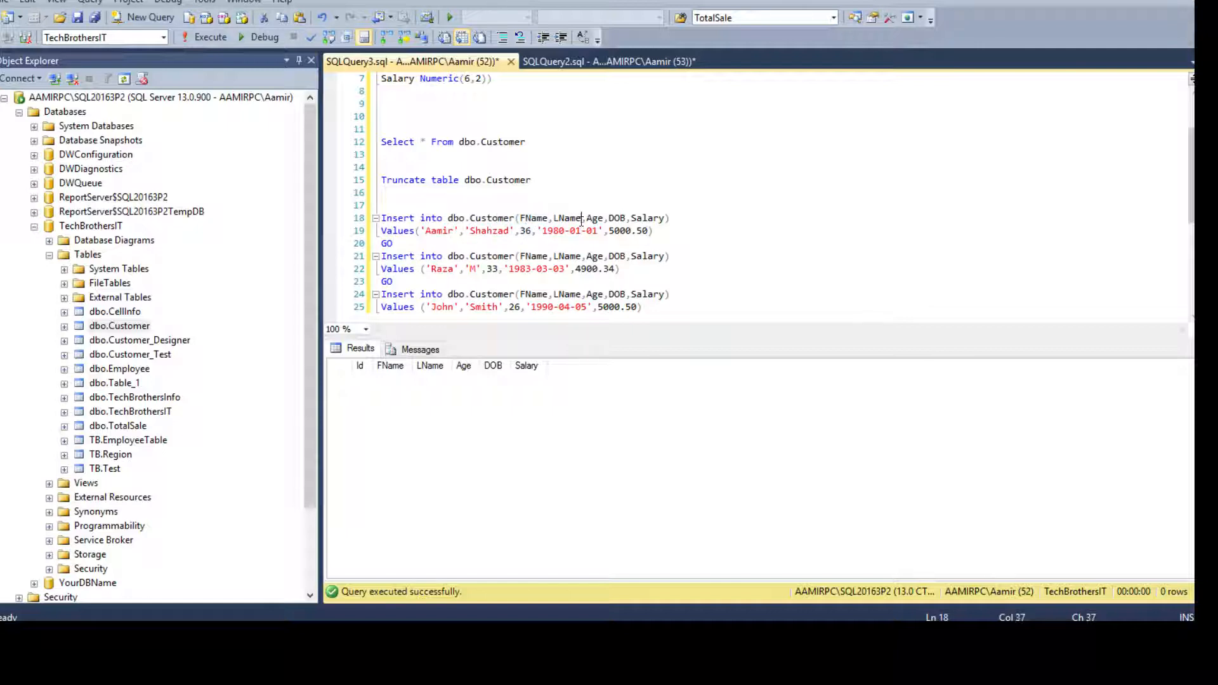
{"action": "left_click", "coordinate": [550, 219]}
{"action": "left_click", "coordinate": [380, 634]}
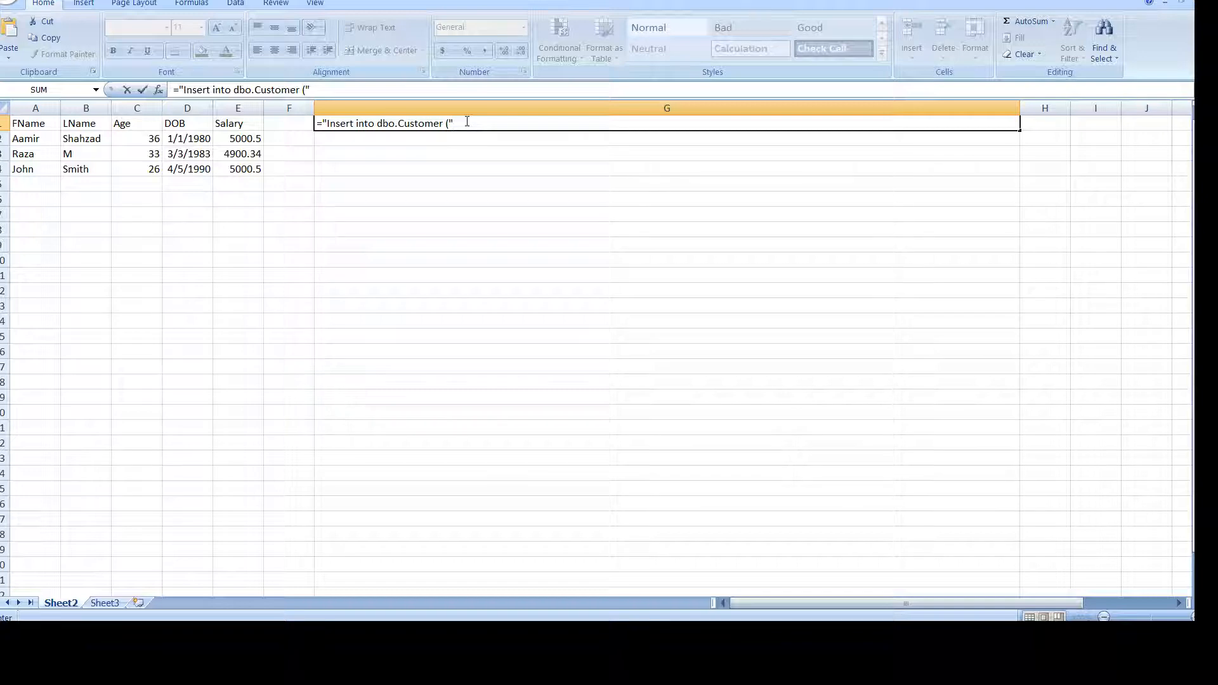
{"action": "type", "text": "&"}
Add the A1 and B1 headers to G1's formula, separated by "," comma strings.
{"action": "left_click", "coordinate": [32, 126]}
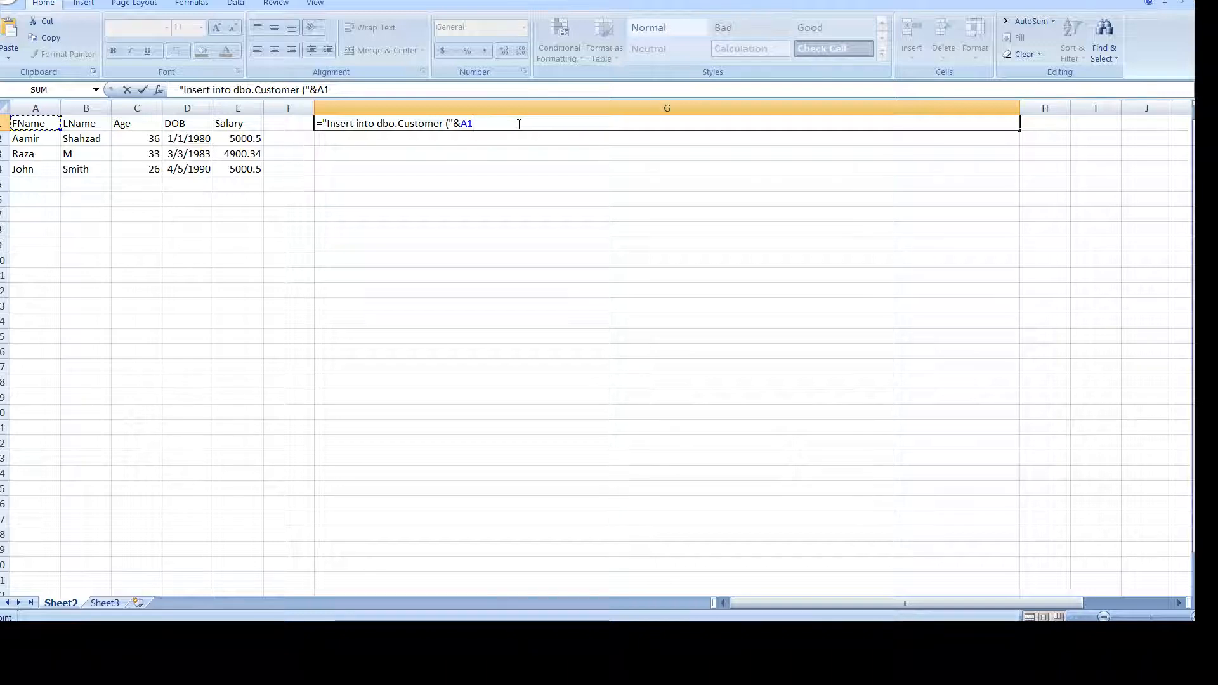
{"action": "type", "text": "&"}
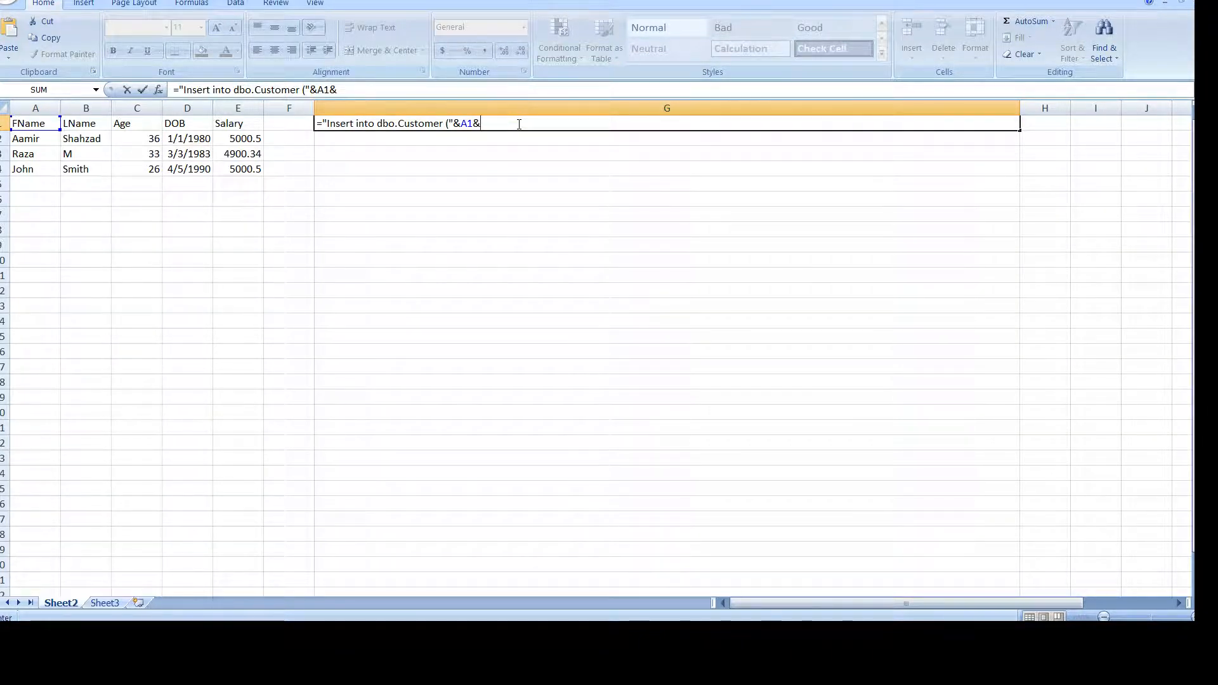
{"action": "type", "text": "\",\"&"}
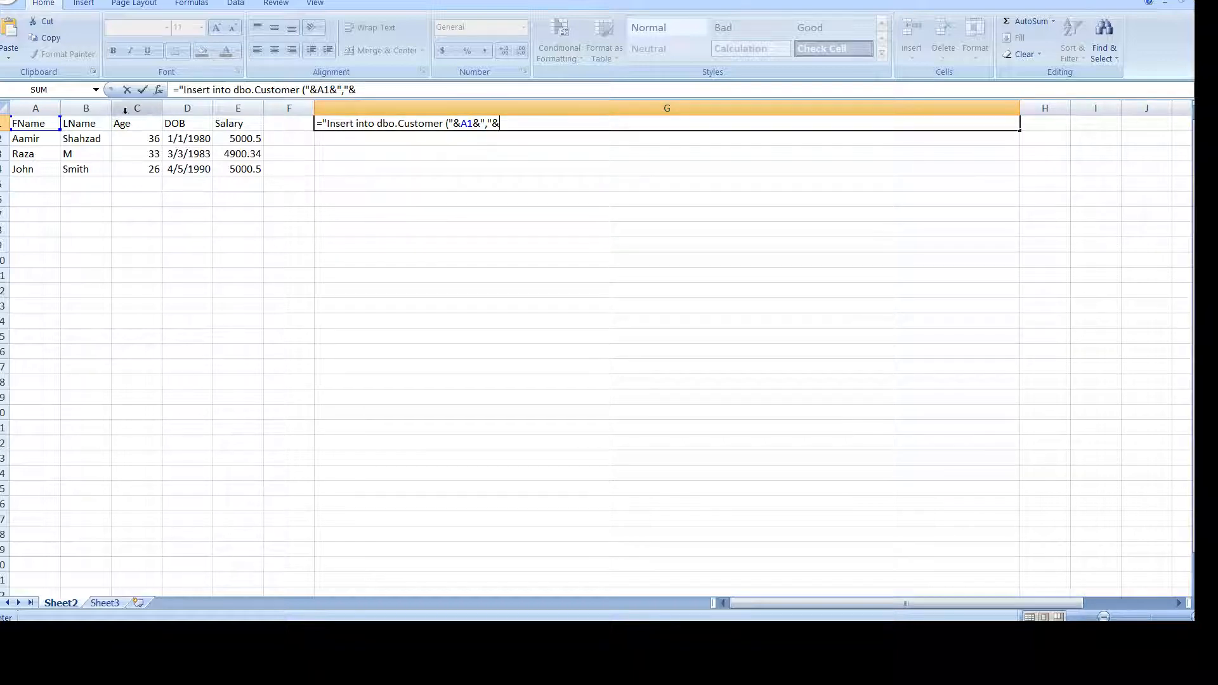
{"action": "left_click", "coordinate": [78, 124]}
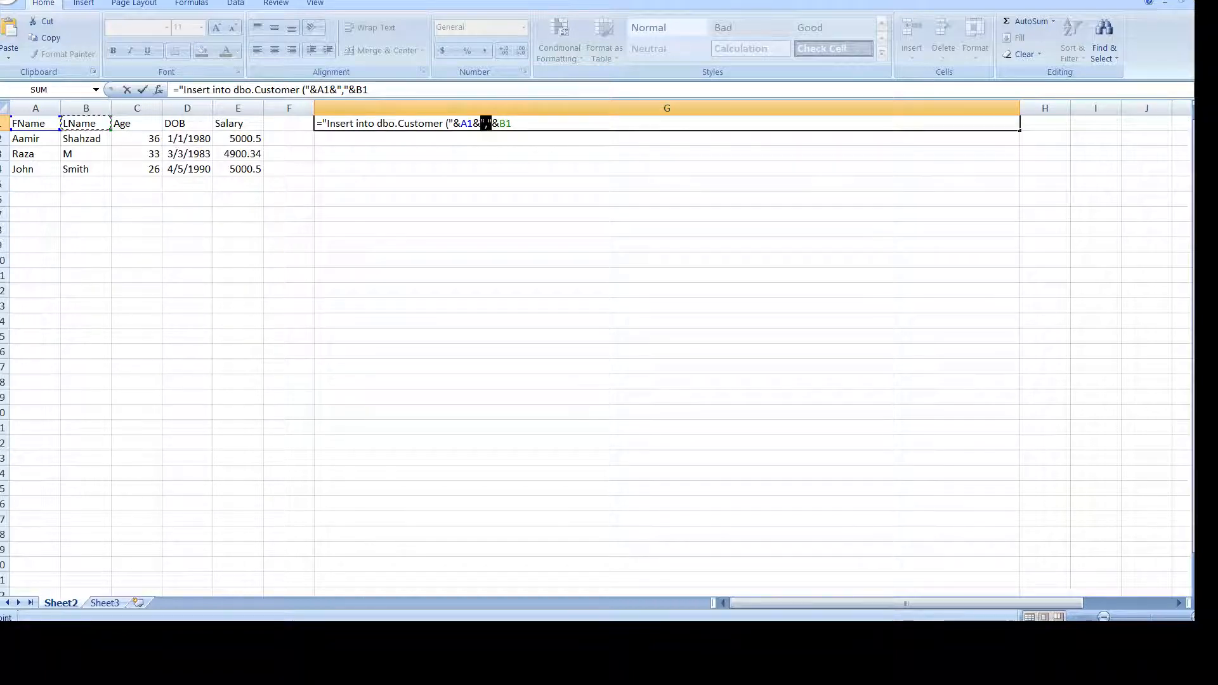
{"action": "left_click", "coordinate": [483, 123]}
{"action": "right_click", "coordinate": [487, 125]}
{"action": "left_click", "coordinate": [468, 152]}
{"action": "key", "text": "ctrl+v"}
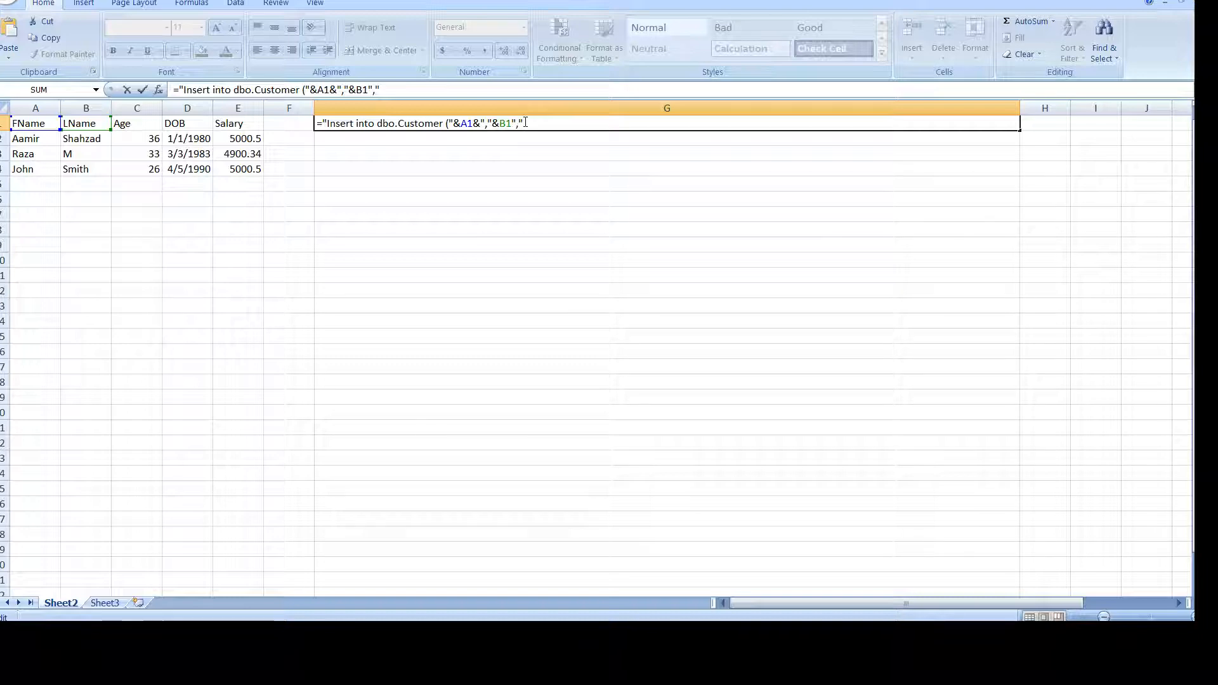
{"action": "type", "text": "&"}
Append C1, D1 and E1 with comma separators, close with &")" and commit the formula.
{"action": "left_click", "coordinate": [151, 125]}
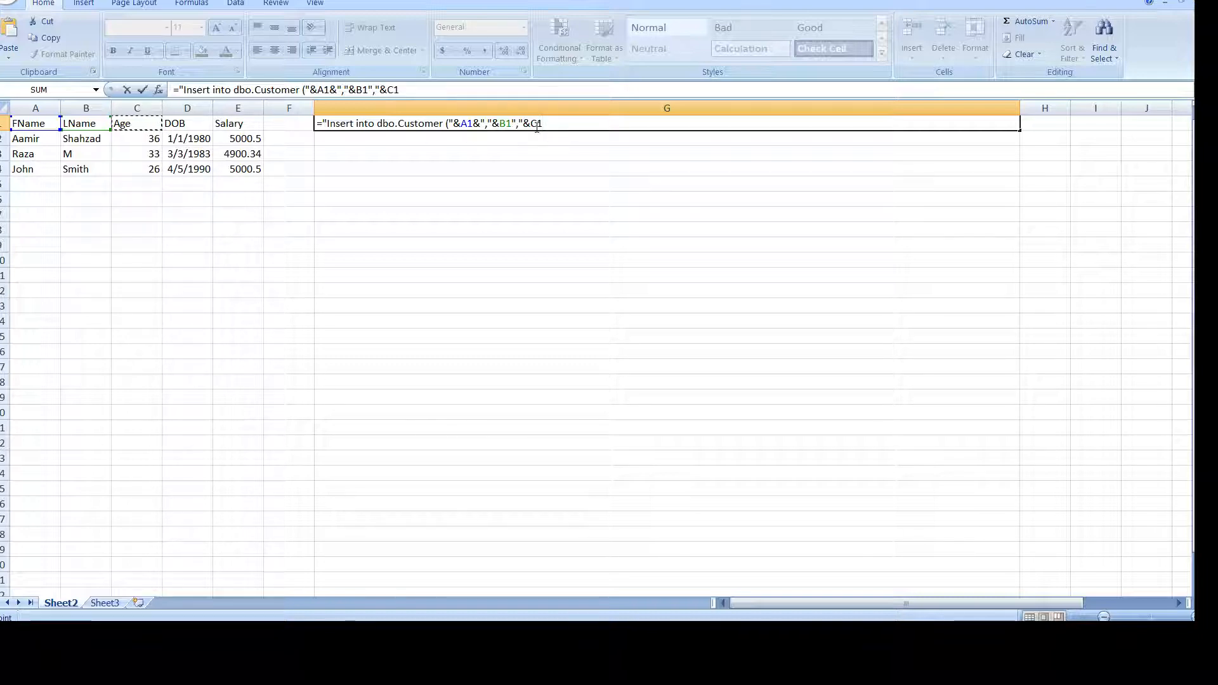
{"action": "type", "text": "\",\"&"}
{"action": "left_click", "coordinate": [189, 123]}
{"action": "type", "text": "\",\"&"}
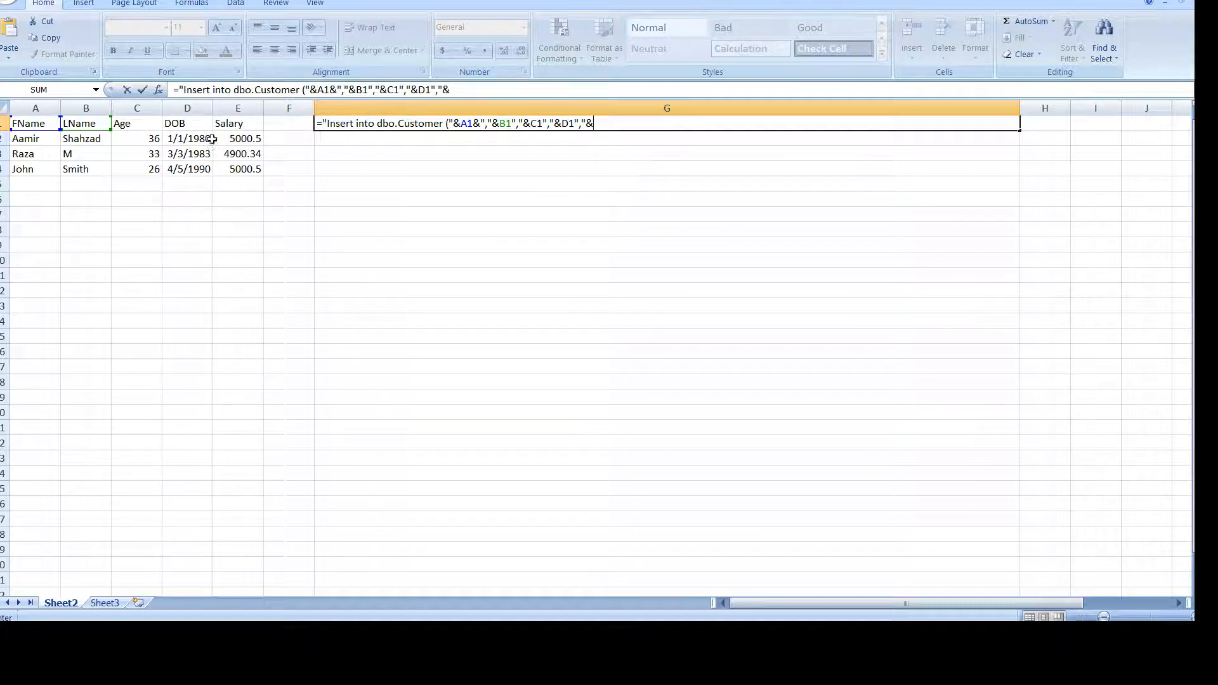
{"action": "left_click", "coordinate": [225, 123]}
{"action": "type", "text": "&\")"}
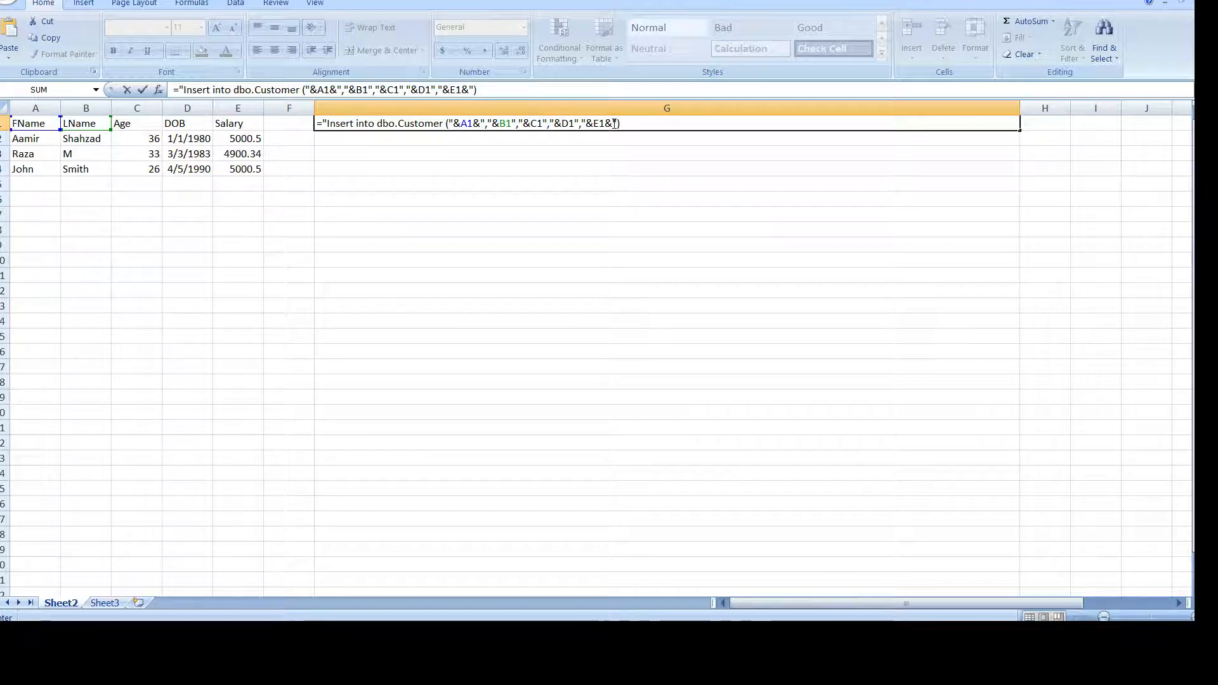
{"action": "type", "text": "\""}
{"action": "key", "text": "Return"}
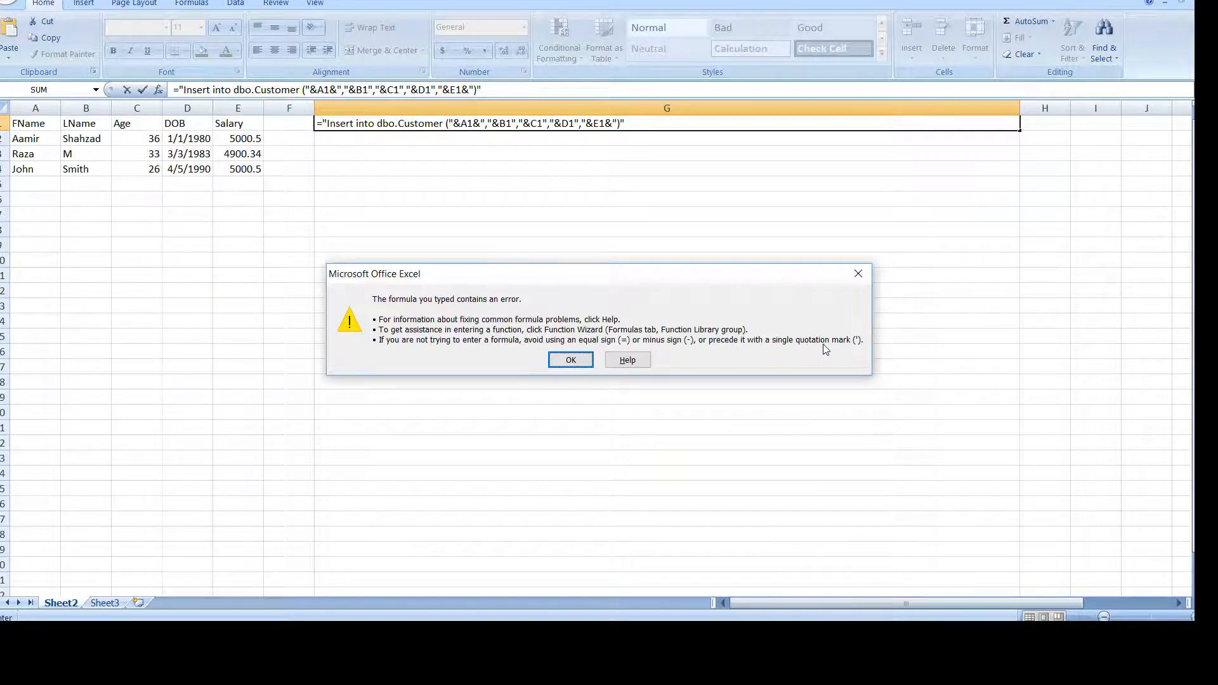
Dismiss the error and insert the missing & after B1, C1 and D1 in G1's formula.
{"action": "left_click", "coordinate": [571, 360]}
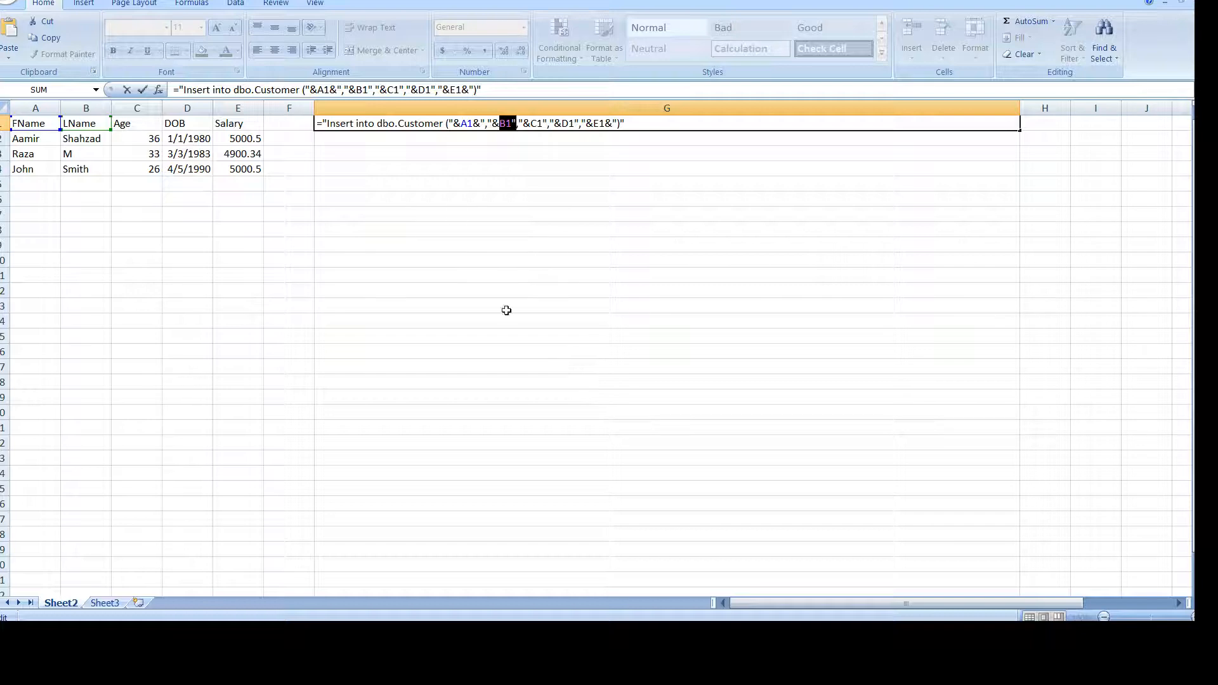
{"action": "left_click", "coordinate": [527, 126]}
{"action": "type", "text": "&"}
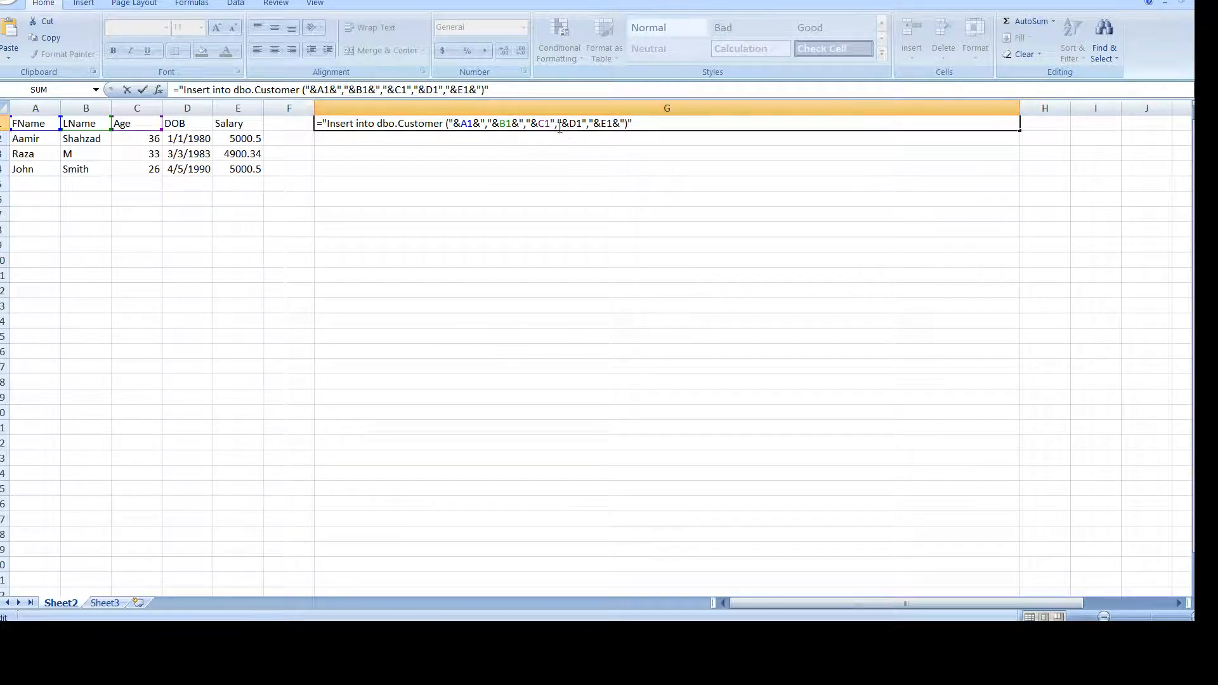
{"action": "left_click", "coordinate": [551, 123]}
{"action": "type", "text": "&"}
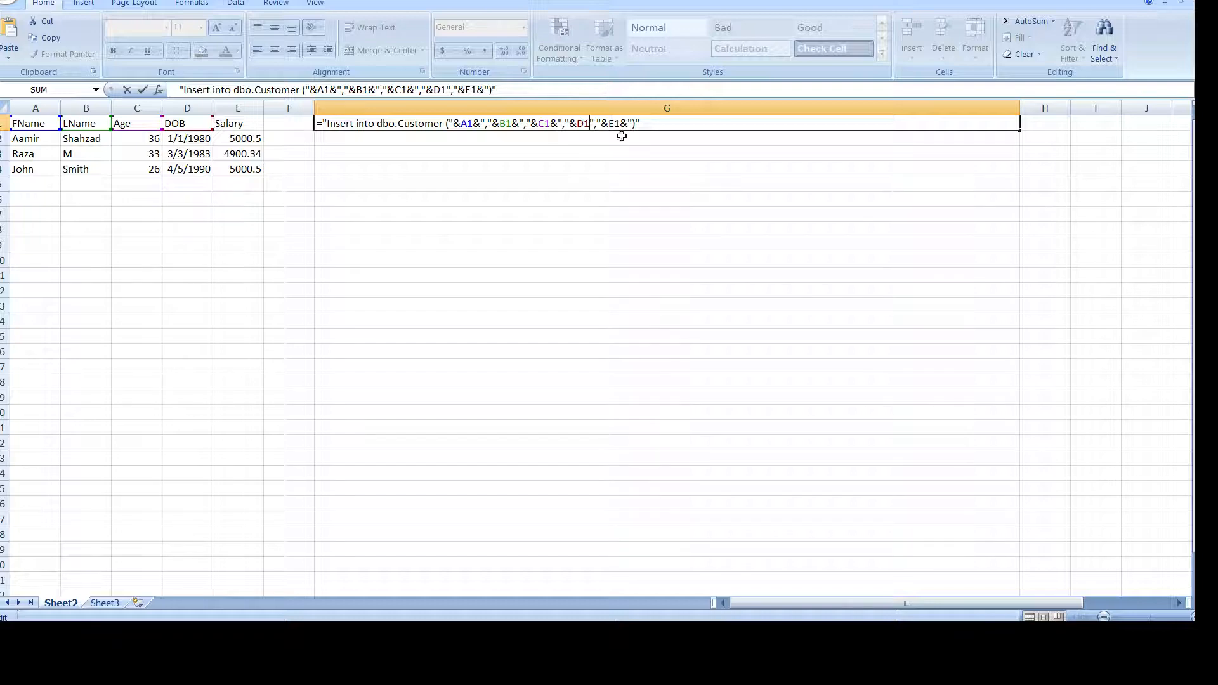
{"action": "key", "text": "Right"}
{"action": "key", "text": "Right"}
{"action": "key", "text": "Right"}
{"action": "key", "text": "Right"}
{"action": "key", "text": "Right"}
{"action": "key", "text": "Right"}
{"action": "type", "text": "&"}
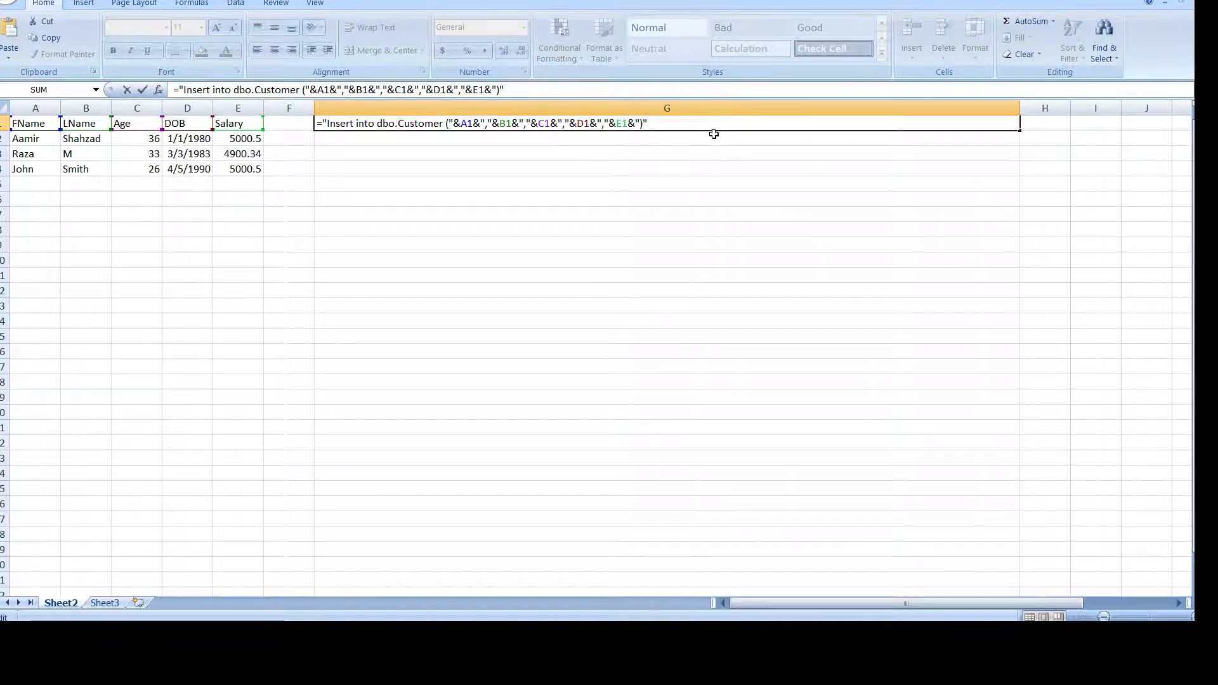
{"action": "key", "text": "Return"}
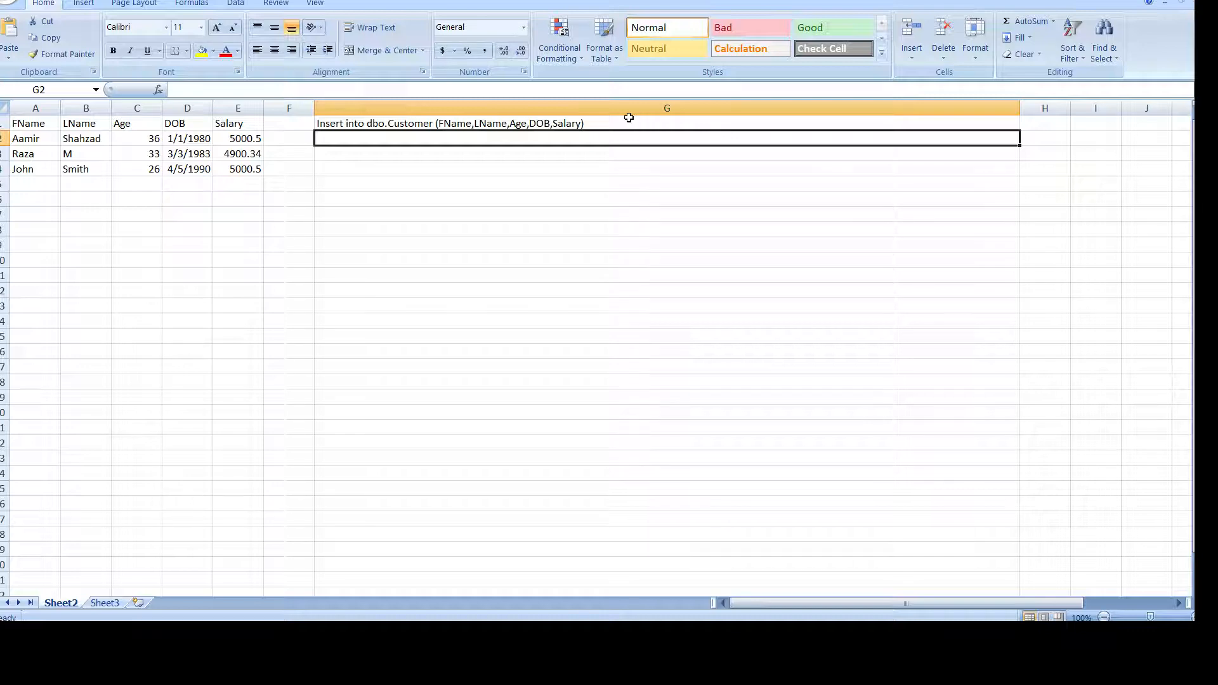
Inspect G1's header formula, cancel the edit without changes, and go to the SSMS query text.
{"action": "left_click", "coordinate": [379, 124]}
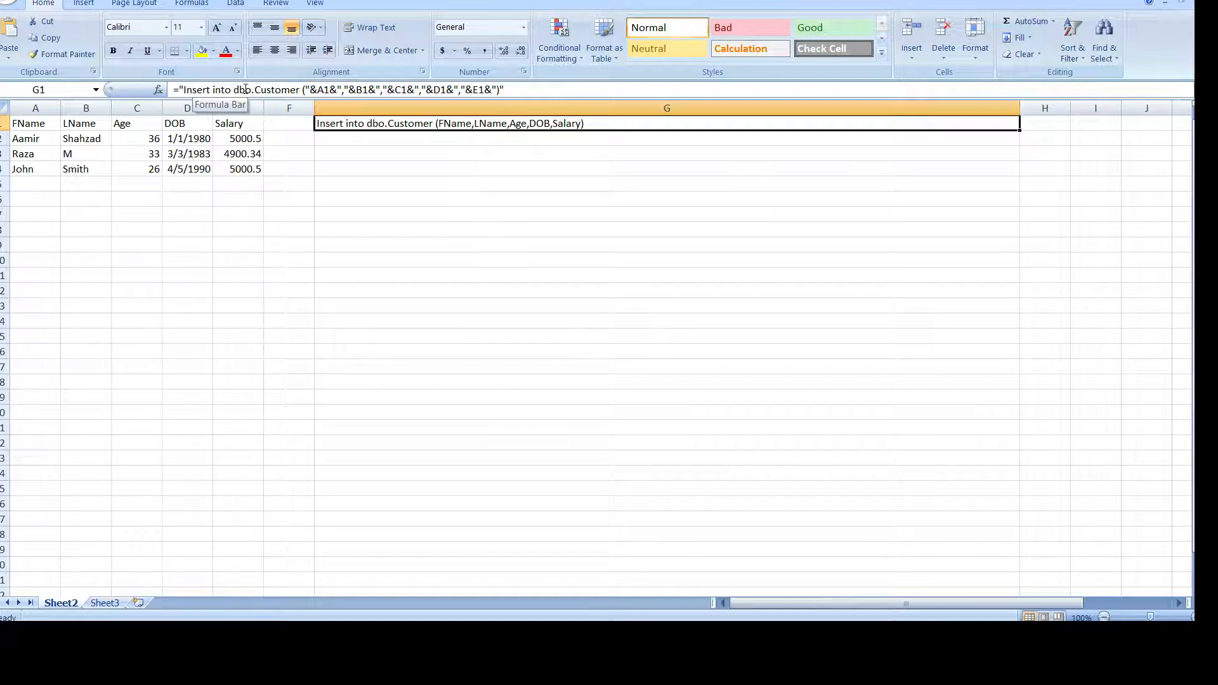
{"action": "left_click", "coordinate": [311, 89]}
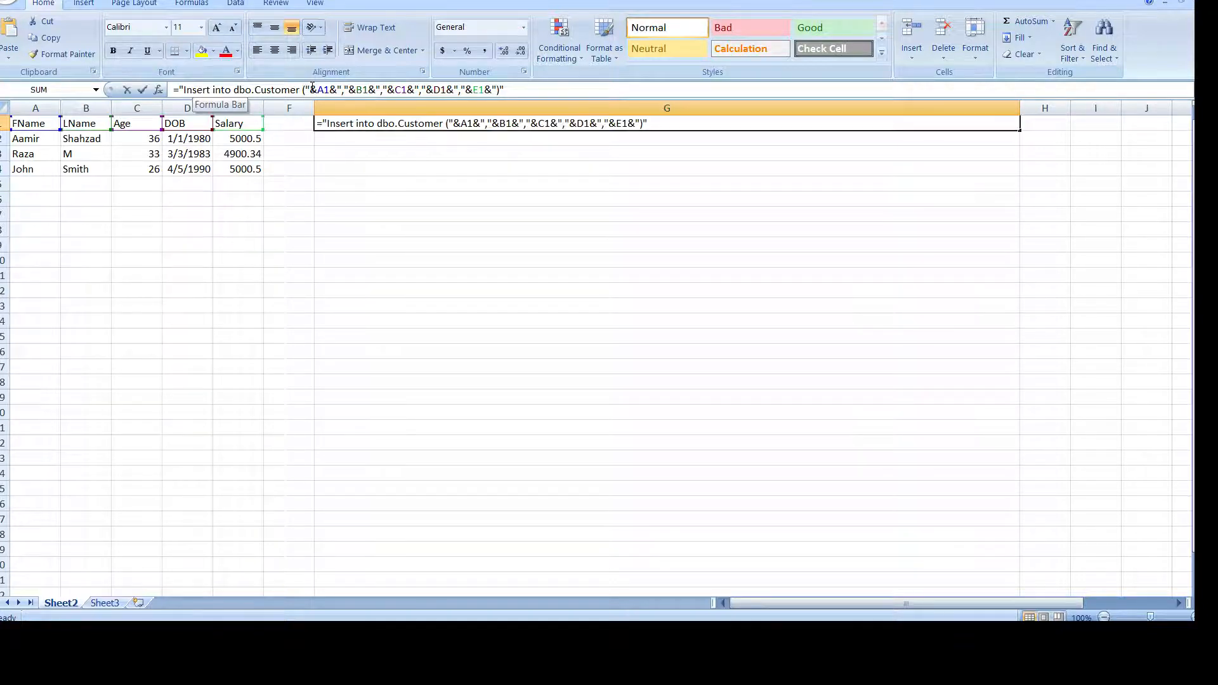
{"action": "double_click", "coordinate": [322, 89]}
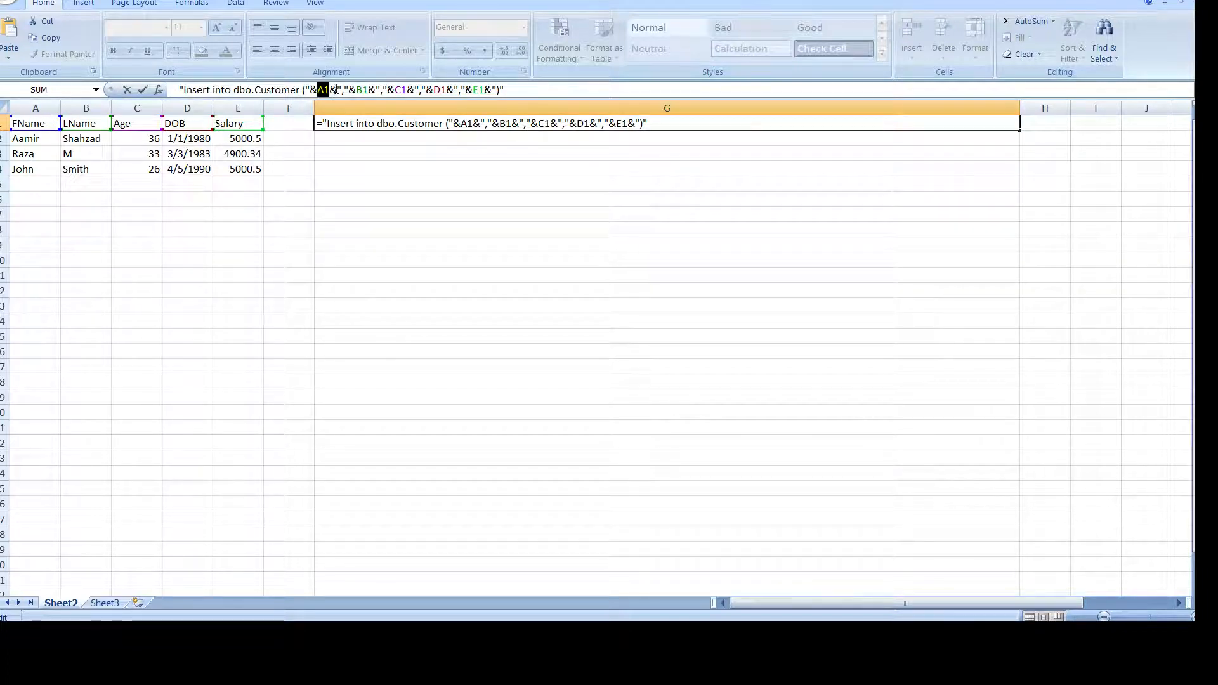
{"action": "left_click", "coordinate": [337, 90]}
{"action": "left_click", "coordinate": [104, 123]}
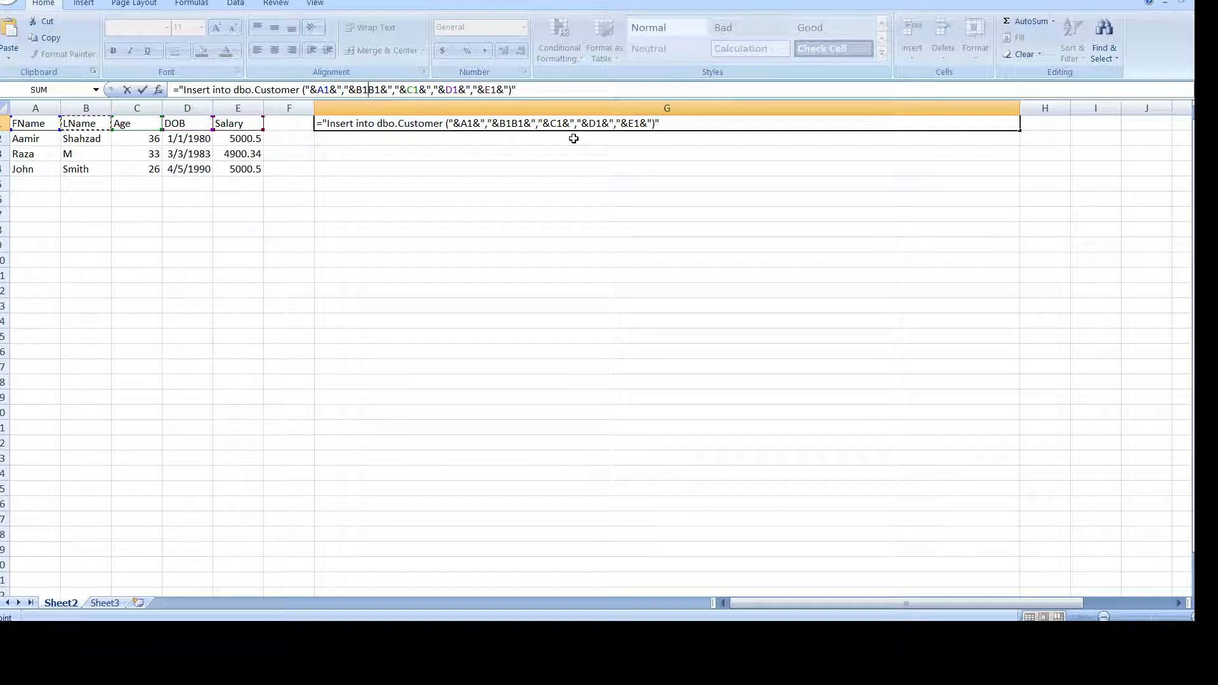
{"action": "key", "text": "Escape"}
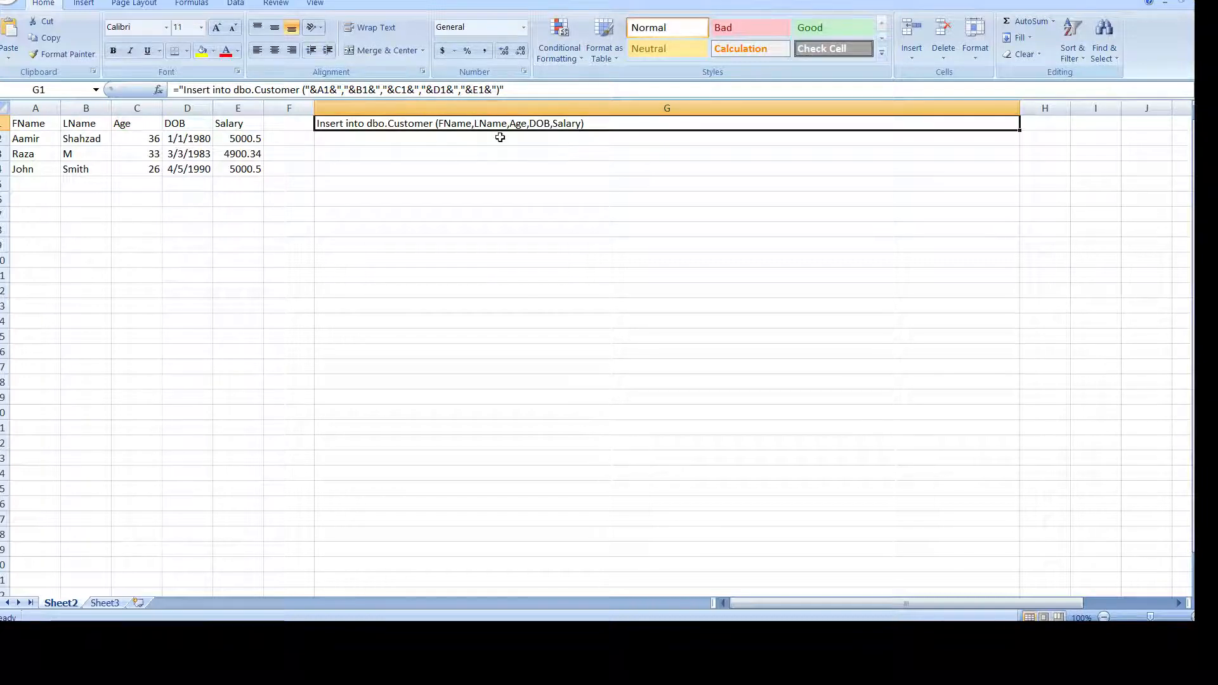
{"action": "left_click", "coordinate": [498, 141]}
{"action": "left_click", "coordinate": [497, 127]}
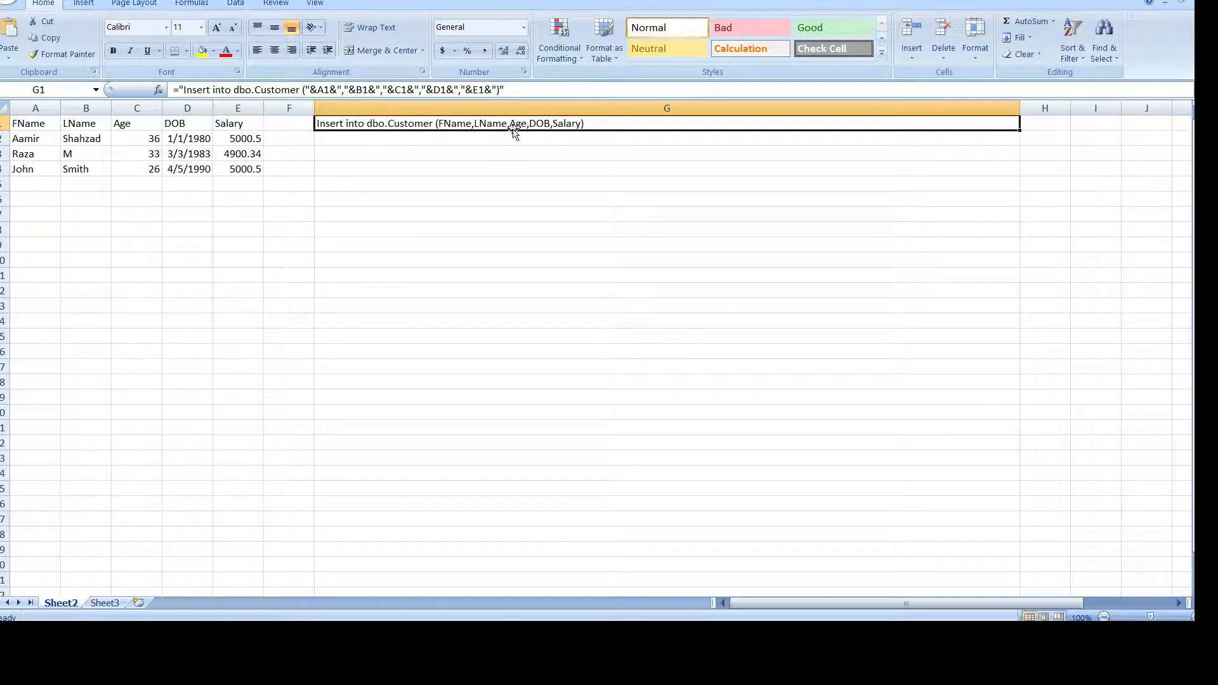
{"action": "left_click", "coordinate": [392, 138]}
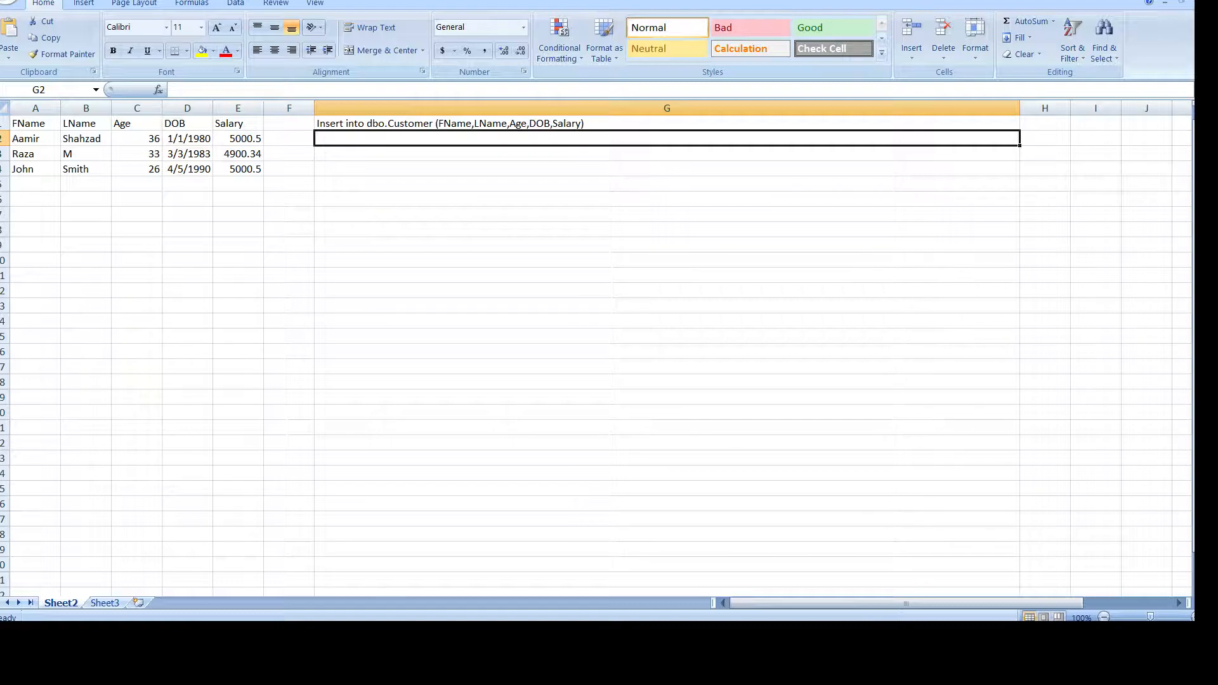
{"action": "left_click", "coordinate": [438, 634]}
{"action": "left_click", "coordinate": [606, 177]}
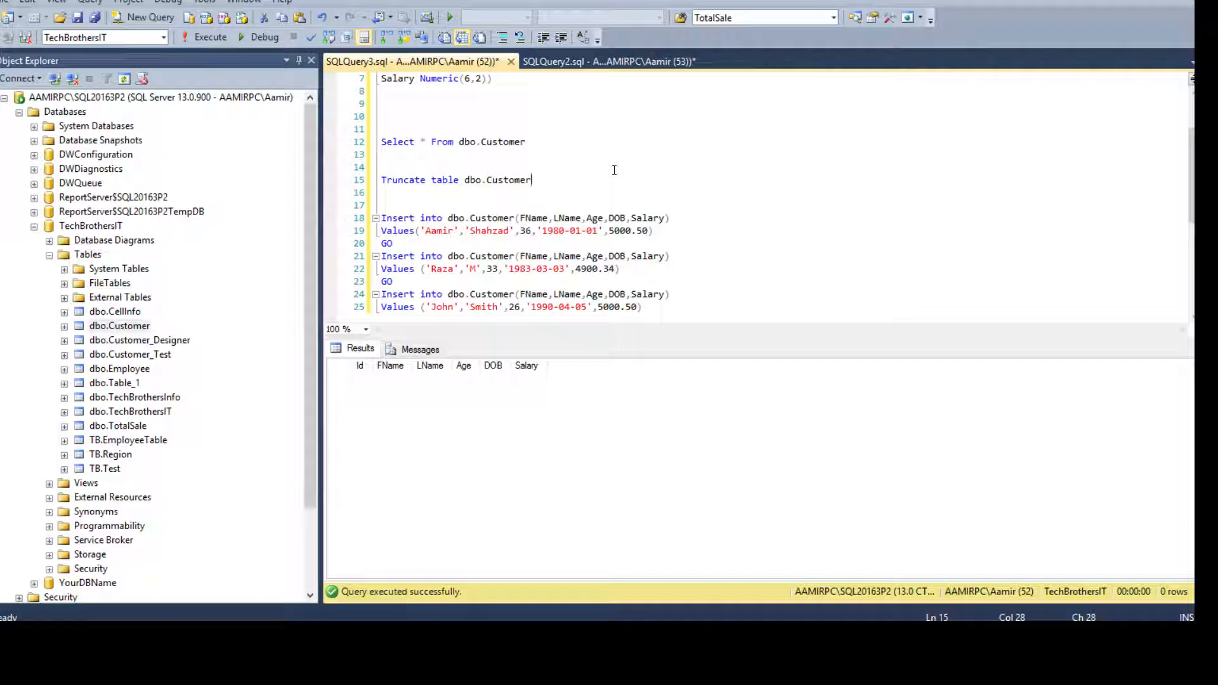
Merge the first two Insert statements by deleting GO and the second Insert line, adding commas.
{"action": "scroll", "coordinate": [612, 170], "scroll_direction": "down", "scroll_amount": 2}
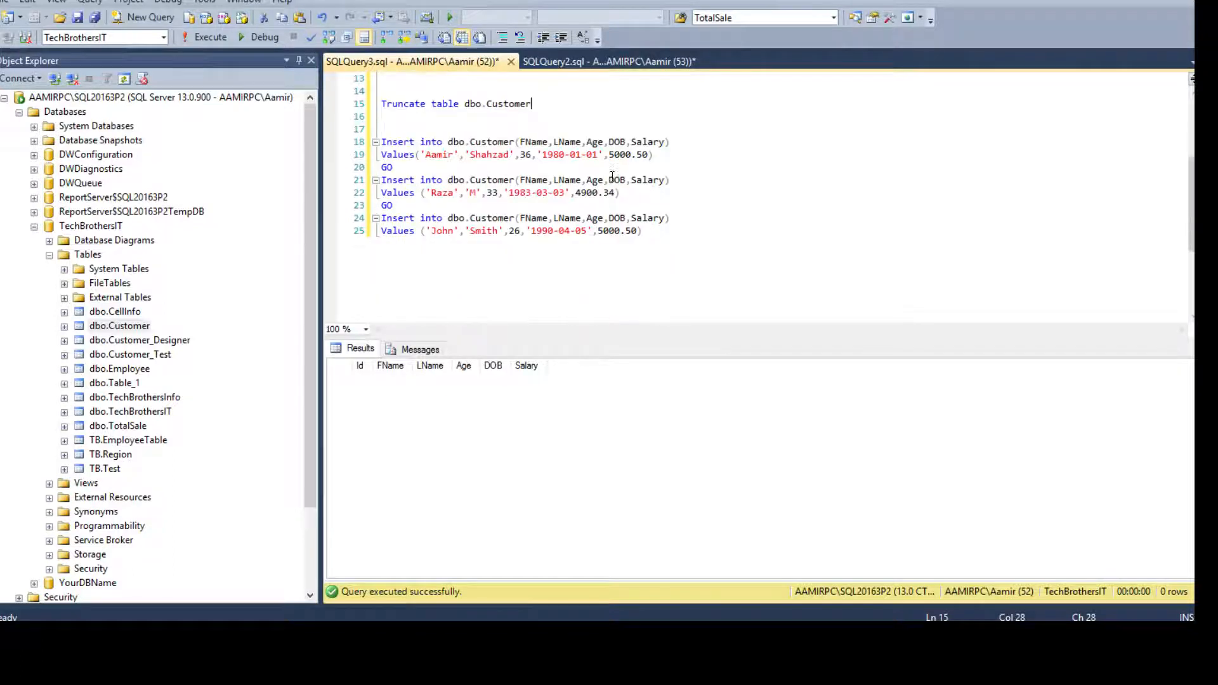
{"action": "left_click_drag", "start_coordinate": [671, 142], "coordinate": [381, 141]}
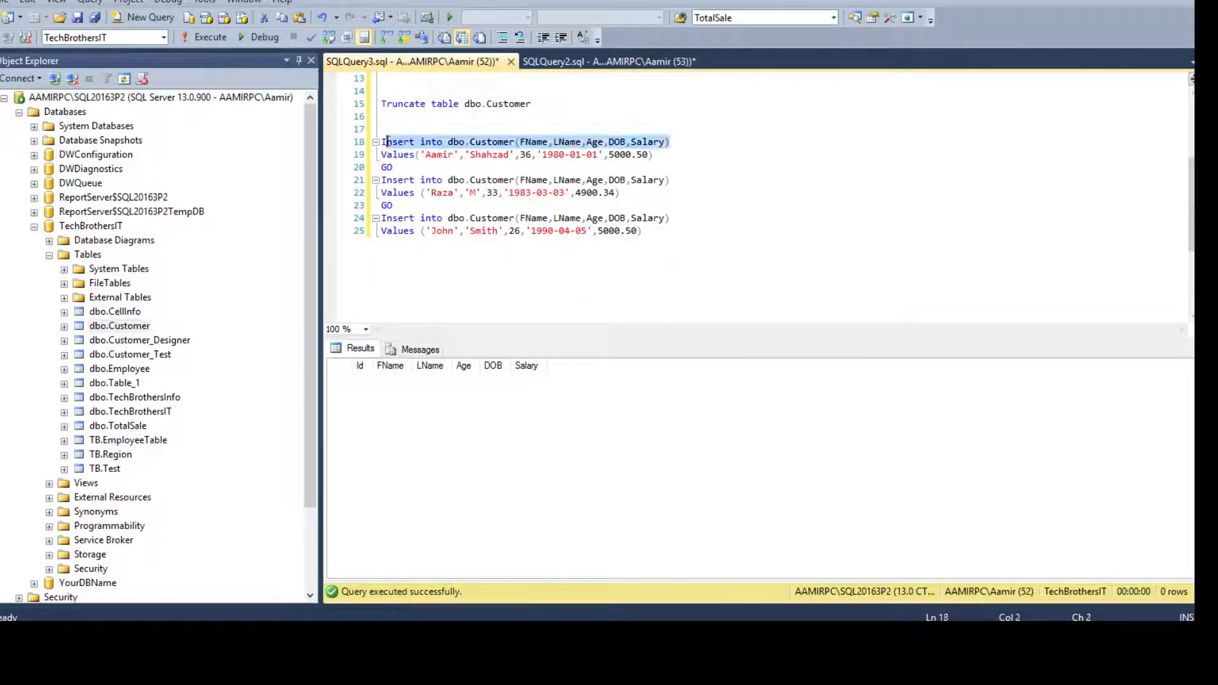
{"action": "left_click", "coordinate": [412, 163]}
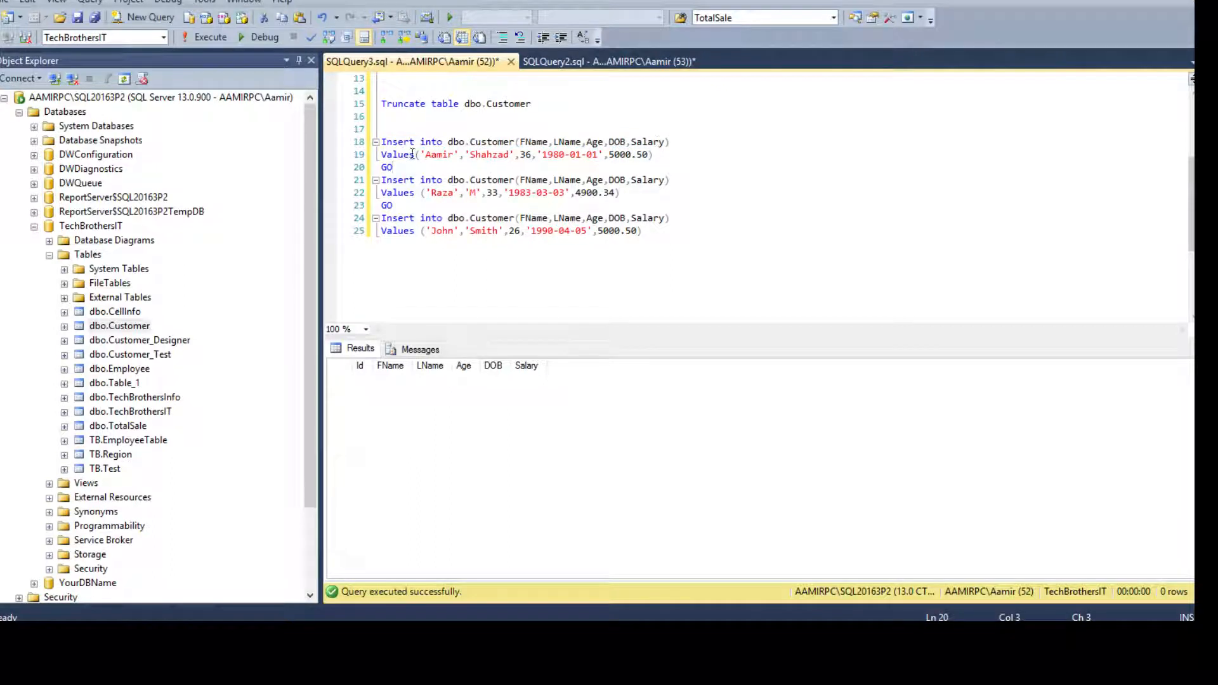
{"action": "left_click_drag", "start_coordinate": [403, 169], "coordinate": [384, 172]}
{"action": "key", "text": "BackSpace"}
{"action": "left_click", "coordinate": [667, 158]}
{"action": "type", "text": ","}
{"action": "key", "text": "Return"}
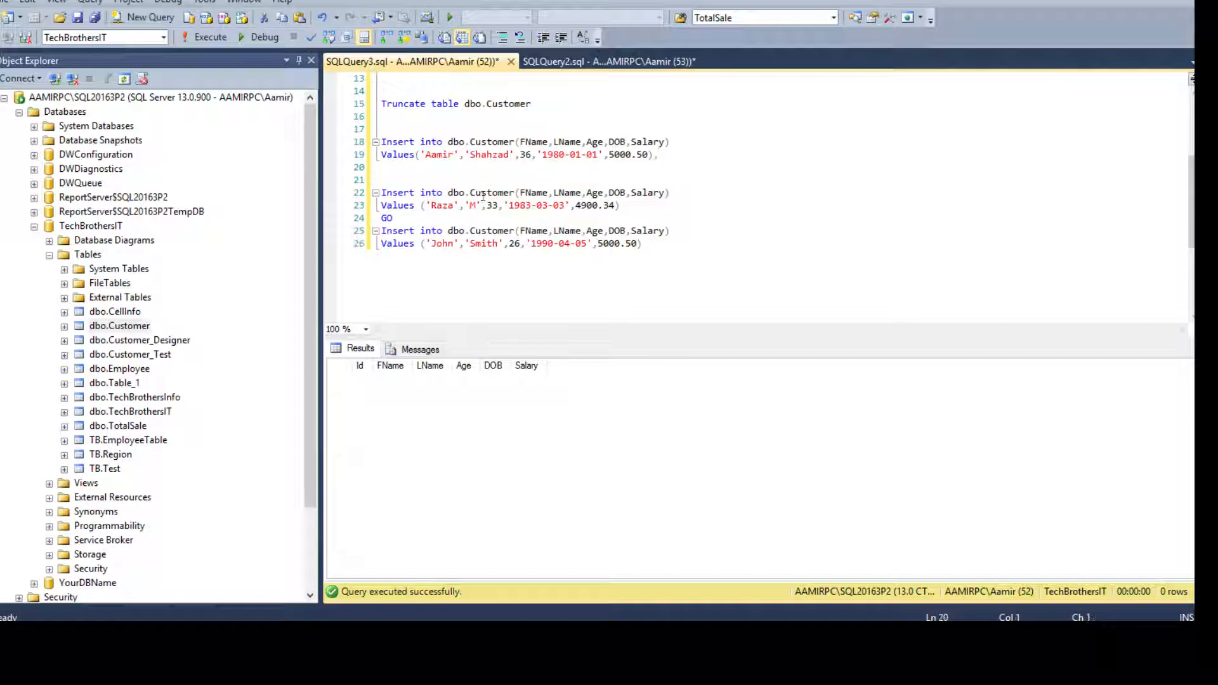
{"action": "left_click", "coordinate": [674, 193]}
{"action": "left_click_drag", "start_coordinate": [674, 192], "coordinate": [381, 182]}
{"action": "key", "text": "BackSpace"}
{"action": "key", "text": "BackSpace"}
{"action": "key", "text": "BackSpace"}
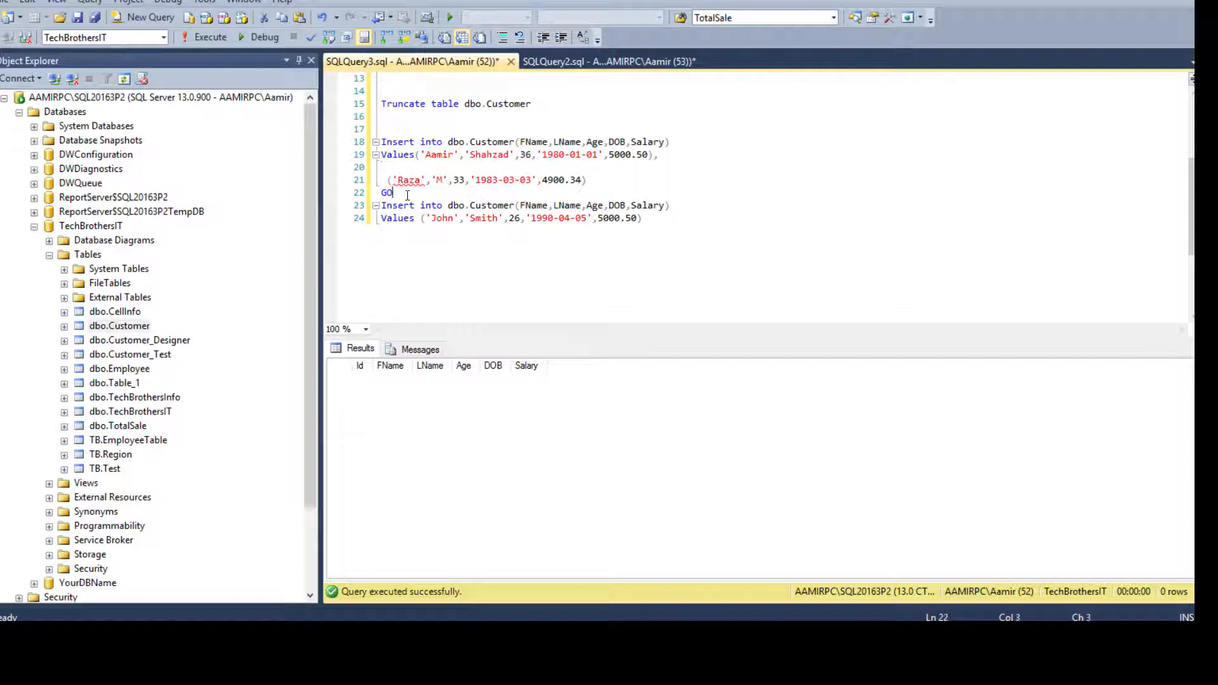
Remove the third row's Insert into line and Values keyword, plus the leftover blank line.
{"action": "key", "text": "BackSpace"}
{"action": "key", "text": "BackSpace"}
{"action": "left_click", "coordinate": [587, 180]}
{"action": "type", "text": ","}
{"action": "left_click_drag", "start_coordinate": [672, 206], "coordinate": [335, 208]}
{"action": "key", "text": "BackSpace"}
{"action": "key", "text": "BackSpace"}
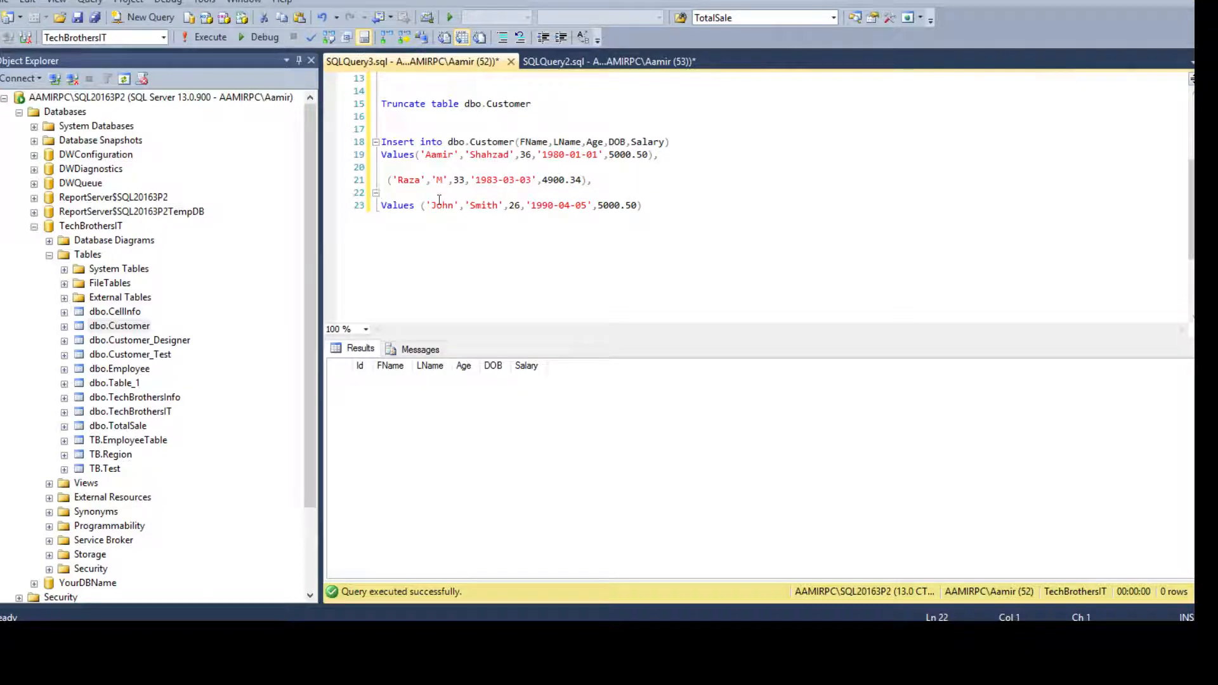
{"action": "left_click_drag", "start_coordinate": [419, 206], "coordinate": [381, 206]}
{"action": "key", "text": "BackSpace"}
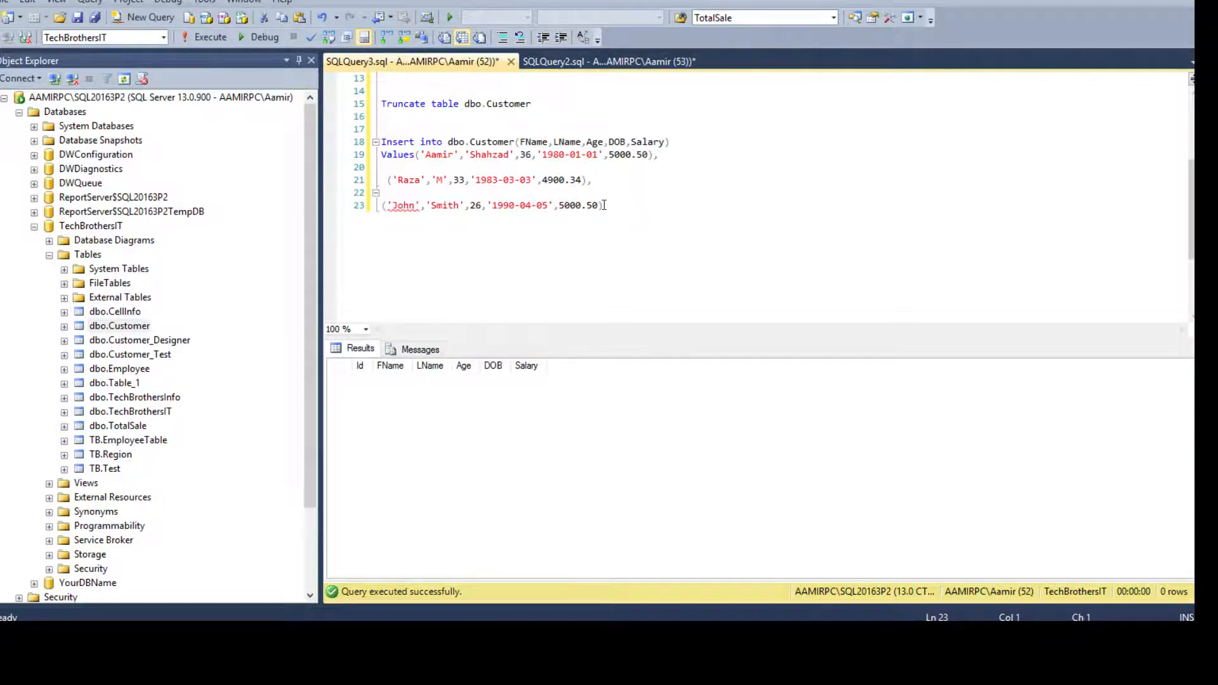
{"action": "left_click", "coordinate": [395, 167]}
{"action": "key", "text": "BackSpace"}
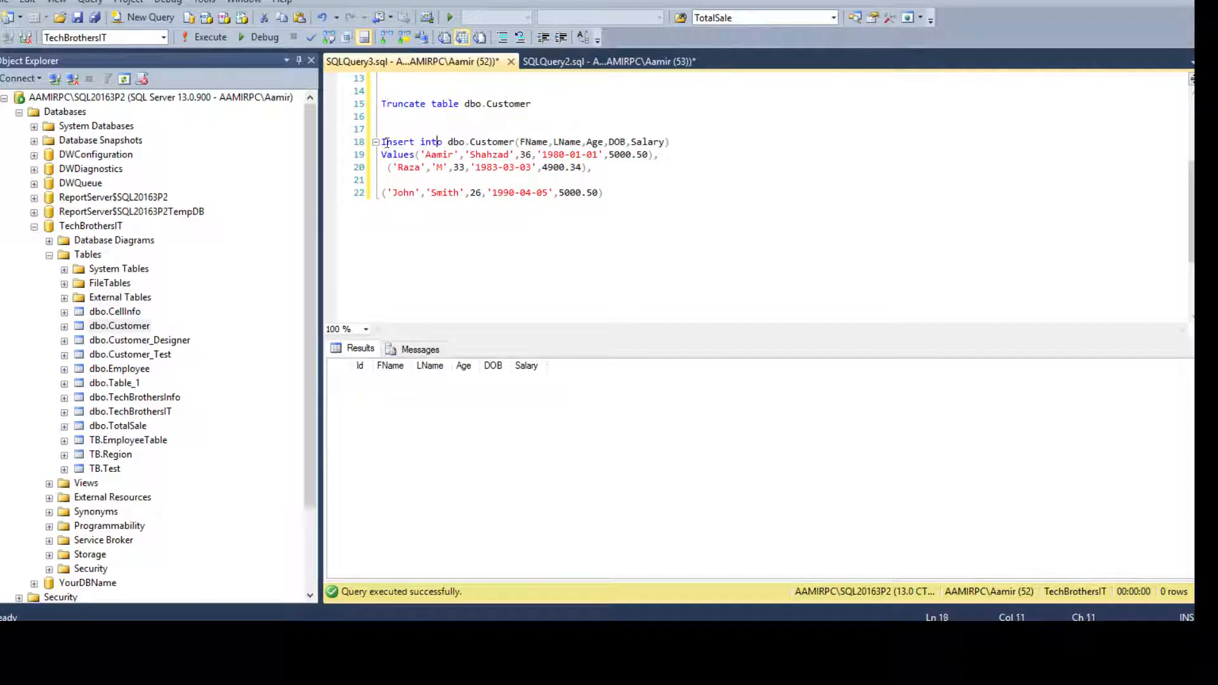
Review the merged statement's column list, Values keyword and Aamir values row.
{"action": "left_click_drag", "start_coordinate": [384, 141], "coordinate": [694, 144]}
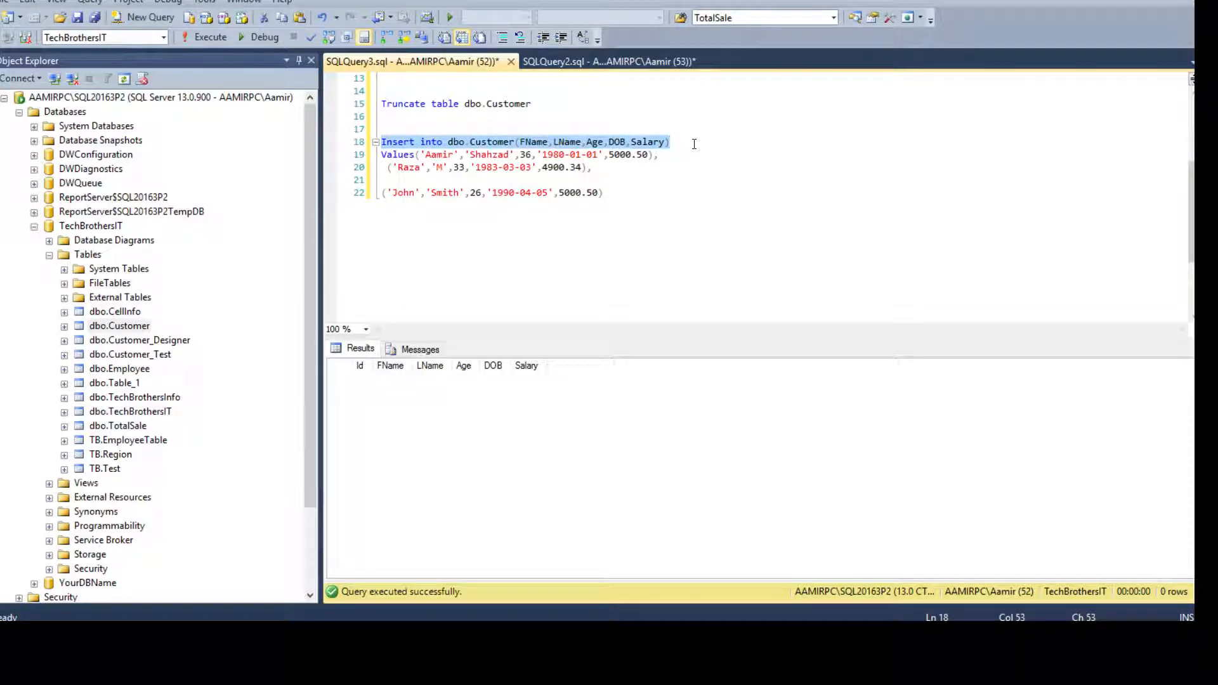
{"action": "left_click_drag", "start_coordinate": [415, 155], "coordinate": [366, 159]}
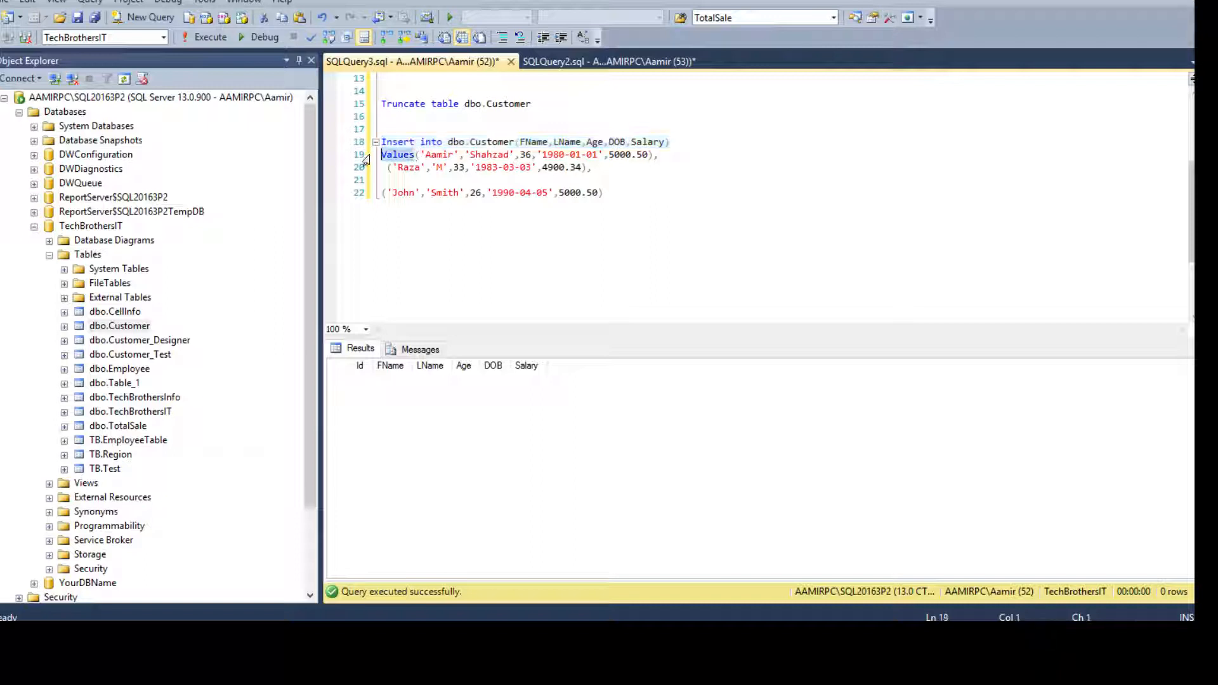
{"action": "left_click", "coordinate": [419, 154]}
{"action": "left_click", "coordinate": [488, 155]}
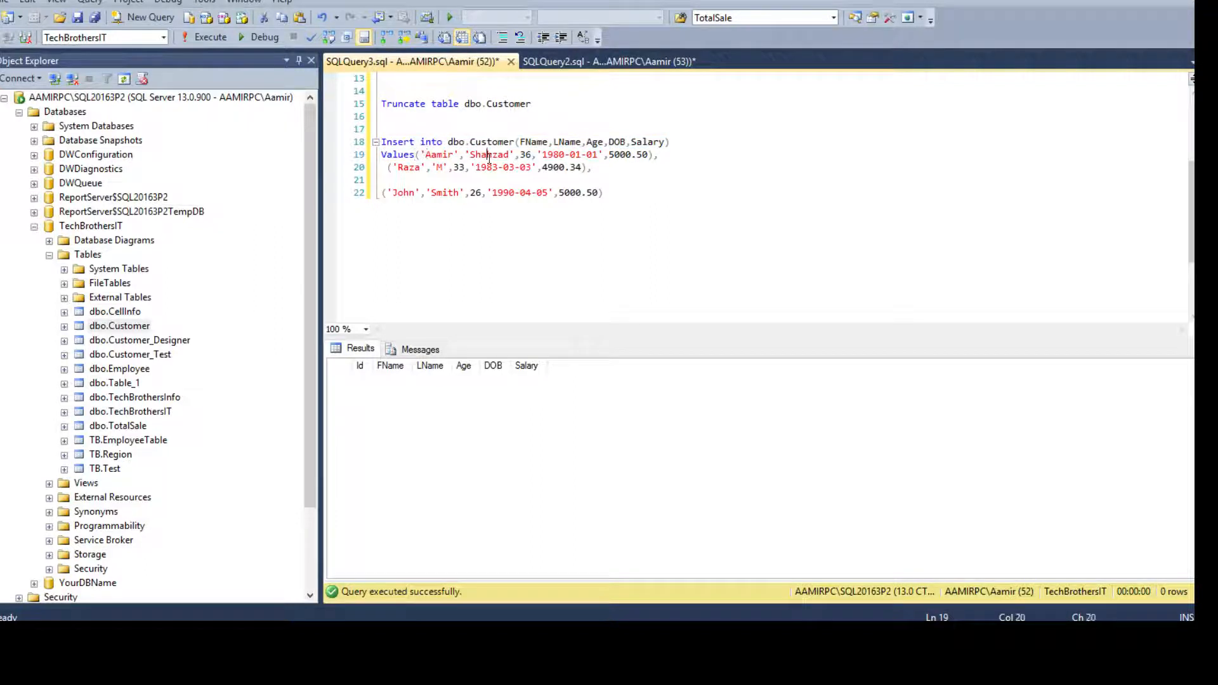
{"action": "left_click_drag", "start_coordinate": [415, 155], "coordinate": [662, 156]}
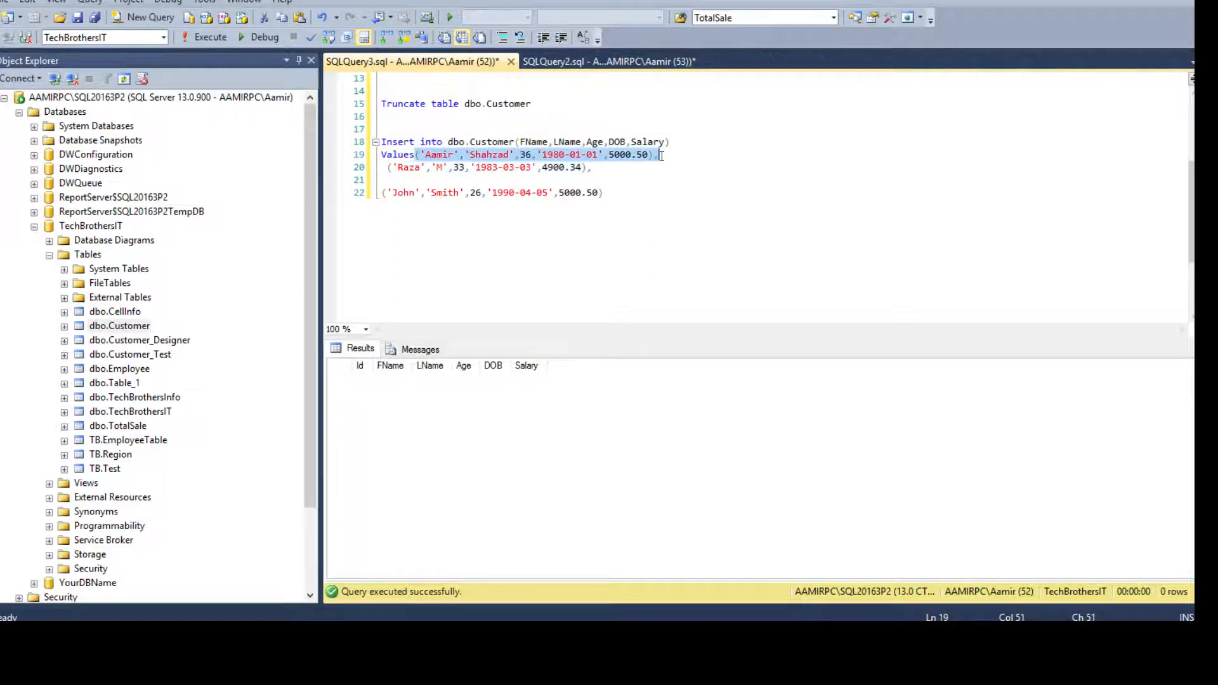
{"action": "left_click", "coordinate": [662, 156]}
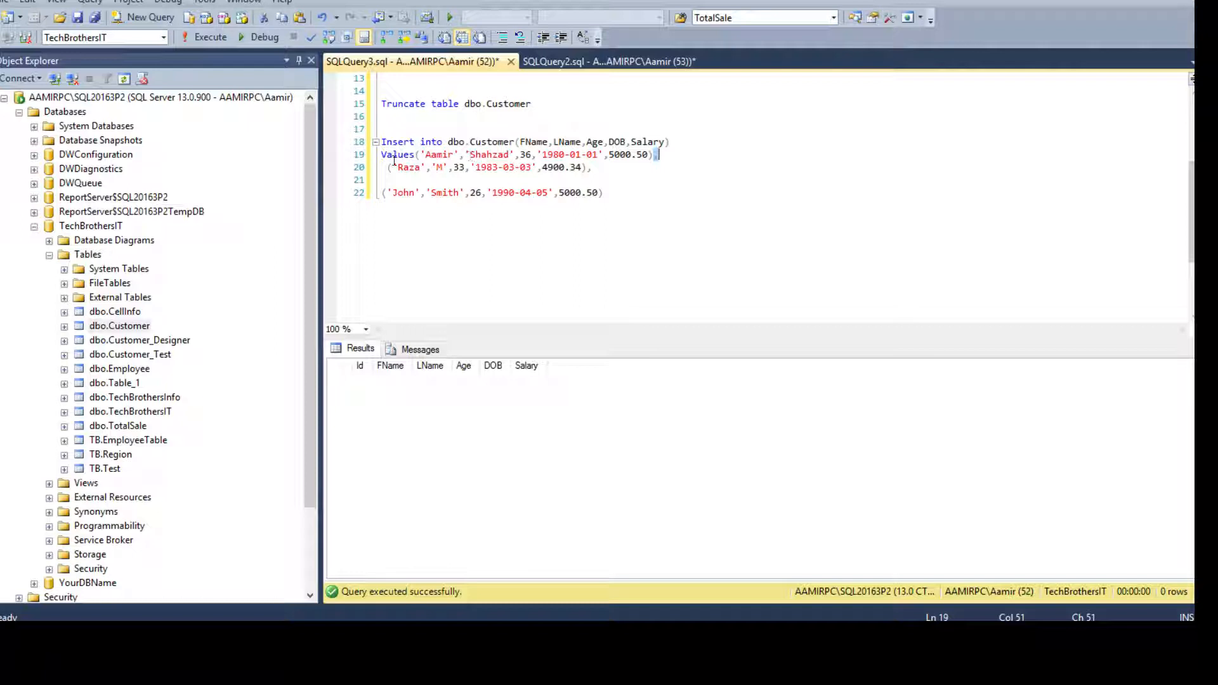
{"action": "left_click", "coordinate": [620, 156]}
{"action": "left_click_drag", "start_coordinate": [649, 154], "coordinate": [429, 158]}
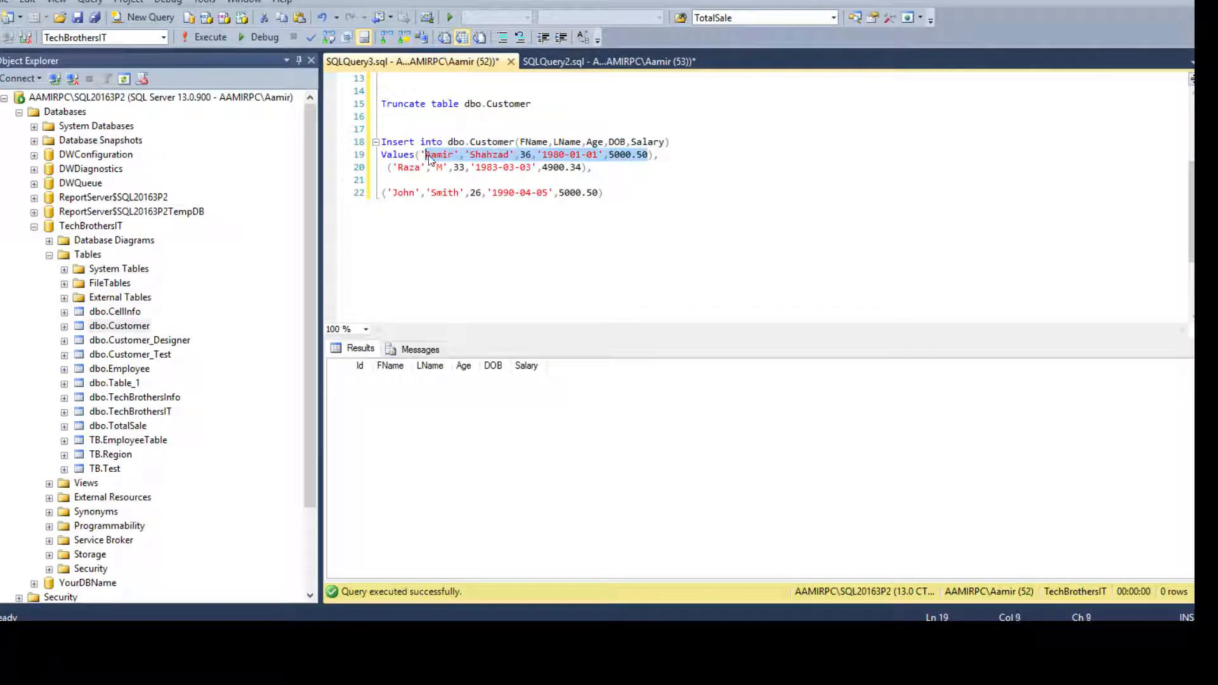
{"action": "left_click", "coordinate": [622, 184]}
Copy the three-row Insert statement and paste a duplicate below it.
{"action": "left_click_drag", "start_coordinate": [618, 203], "coordinate": [381, 141]}
{"action": "right_click", "coordinate": [403, 142]}
{"action": "left_click", "coordinate": [445, 168]}
{"action": "left_click", "coordinate": [622, 213]}
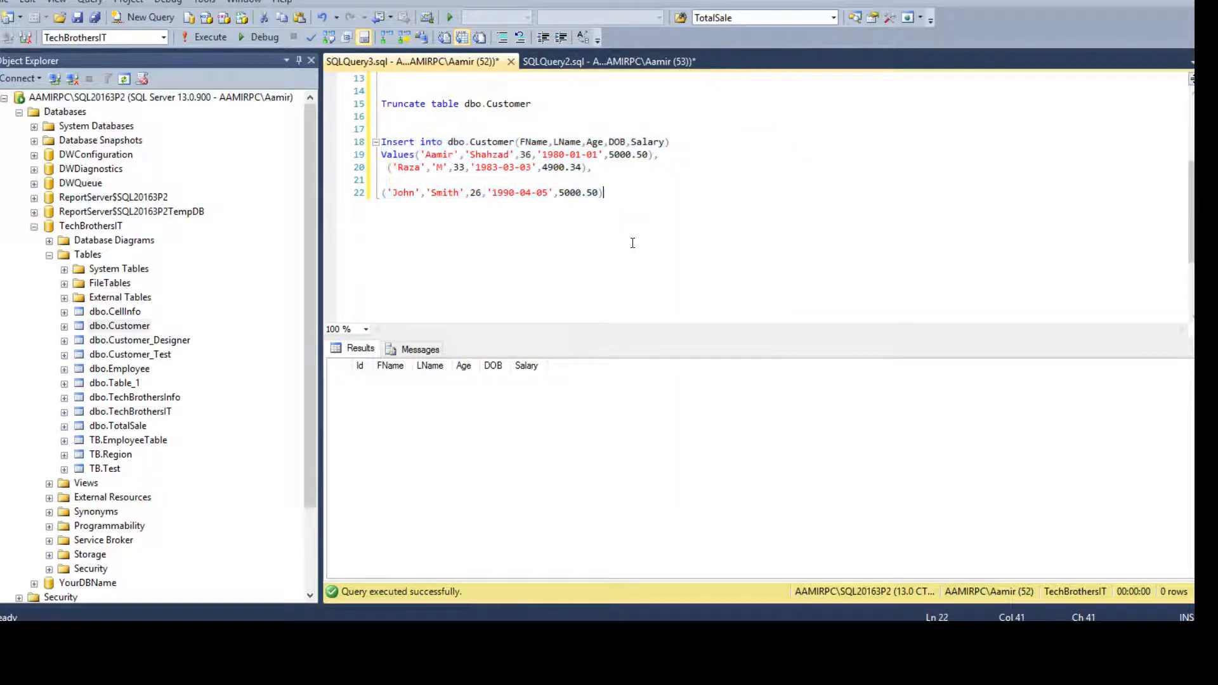
{"action": "key", "text": "Return"}
{"action": "key", "text": "Return"}
{"action": "key", "text": "ctrl+v"}
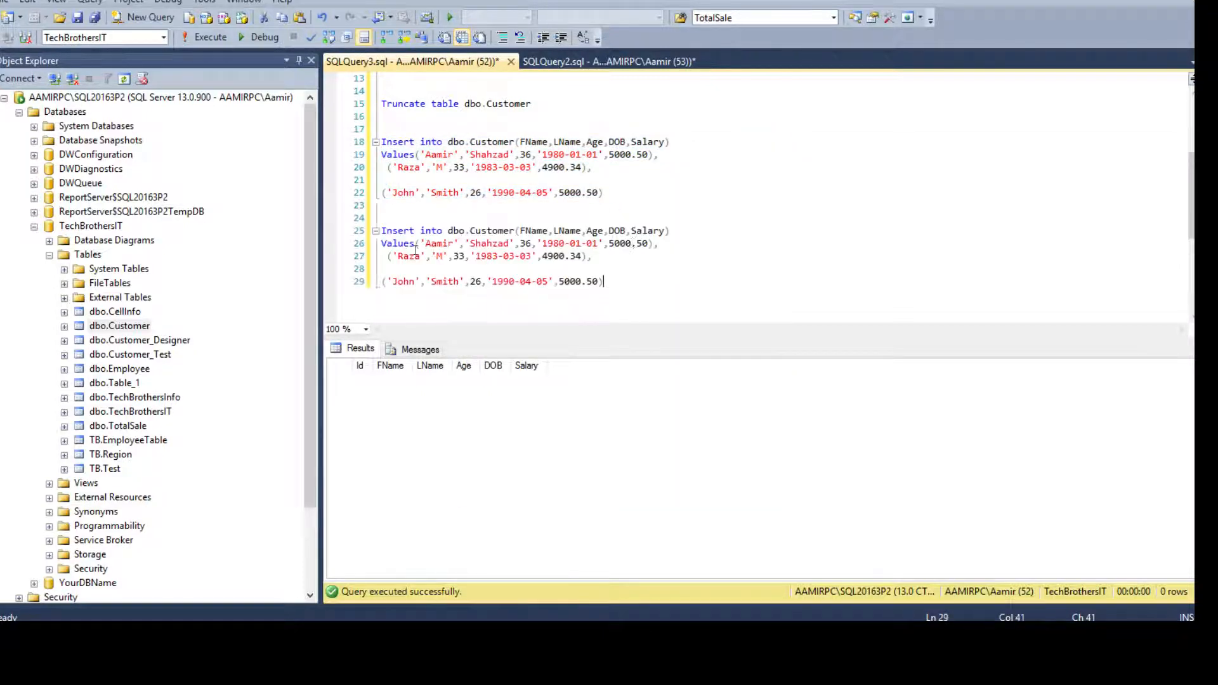
Replace Values( with Select on the Aamir row, drop its bracket and comma, and add Union Select.
{"action": "left_click_drag", "start_coordinate": [424, 243], "coordinate": [360, 246]}
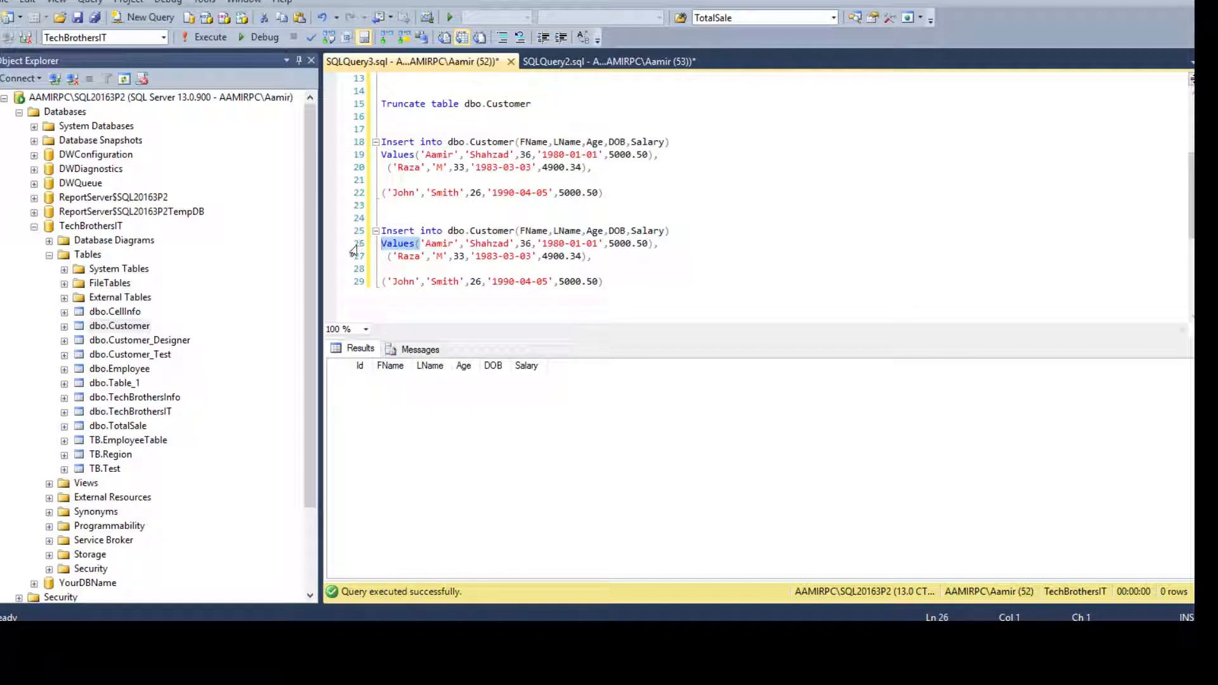
{"action": "type", "text": "Select"}
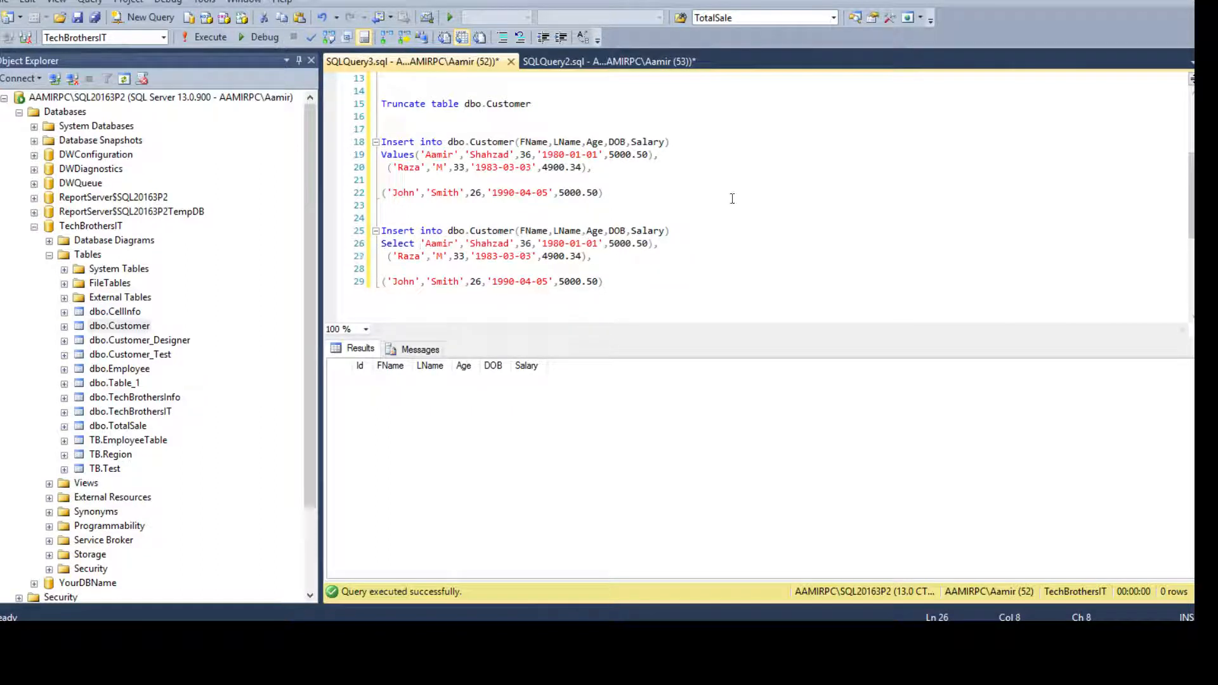
{"action": "left_click_drag", "start_coordinate": [649, 244], "coordinate": [675, 248]}
{"action": "key", "text": "Delete"}
{"action": "key", "text": "Return"}
{"action": "type", "text": "Union"}
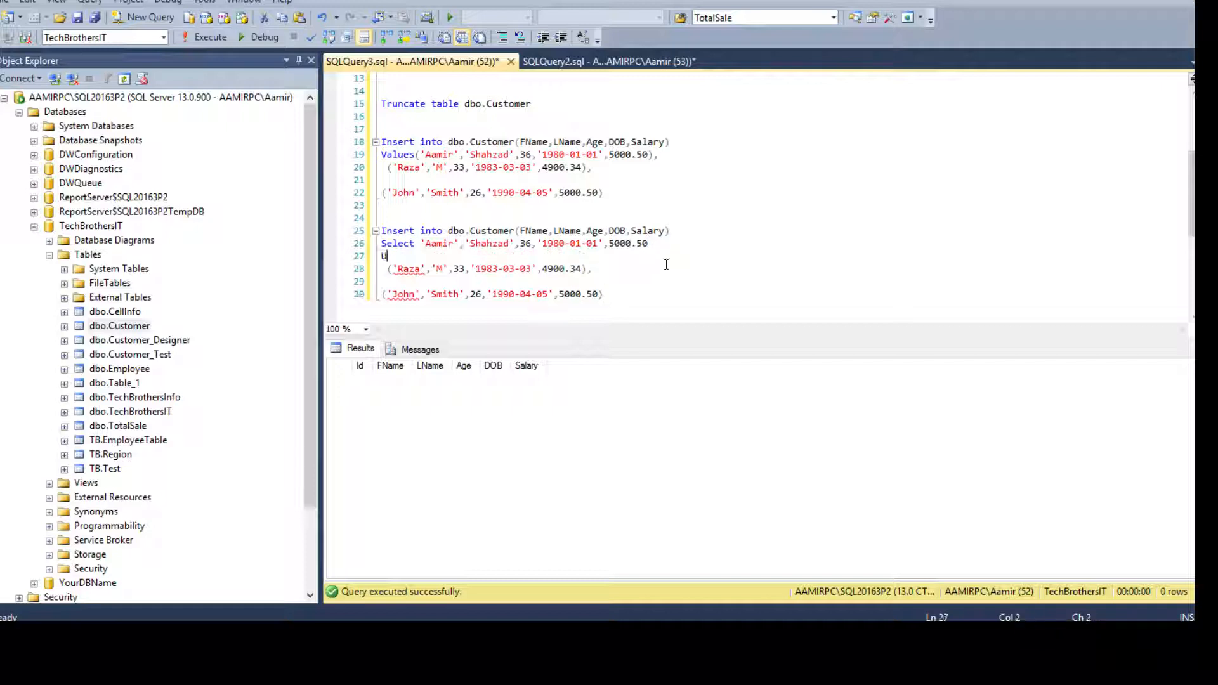
{"action": "key", "text": "Return"}
{"action": "type", "text": "Select"}
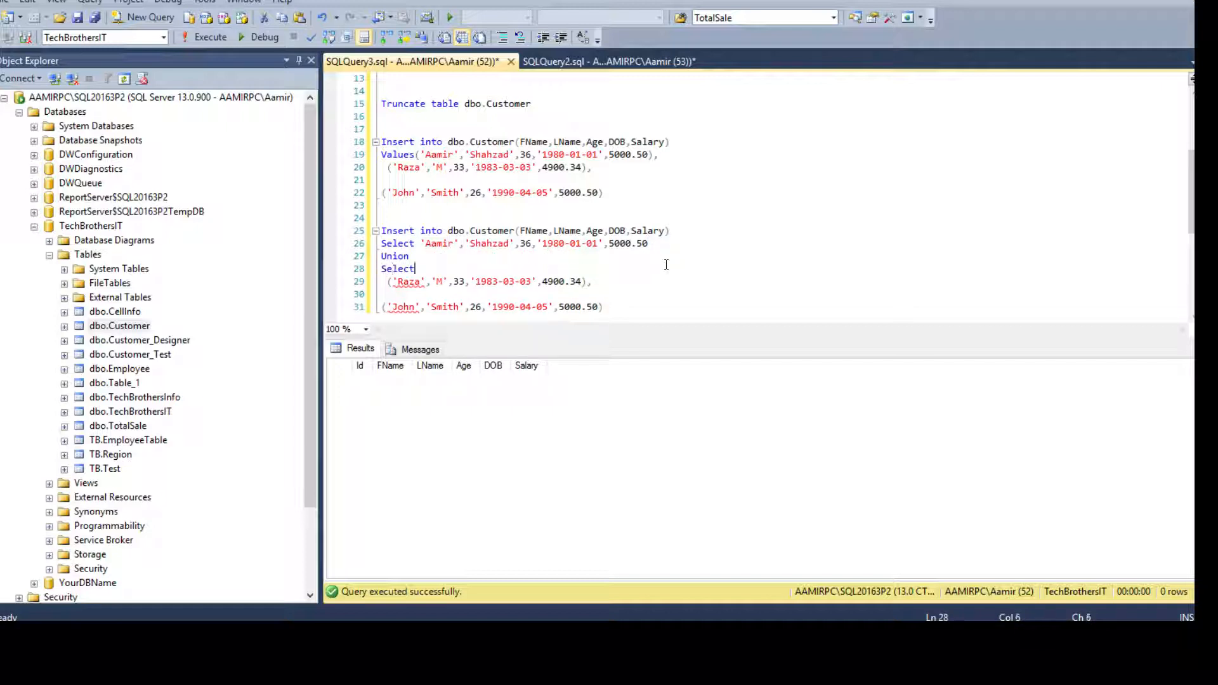
Strip the Raza row's brackets and comma, then execute the two Select rows joined by Union.
{"action": "left_click", "coordinate": [389, 281]}
{"action": "key", "text": "Delete"}
{"action": "left_click", "coordinate": [582, 281]}
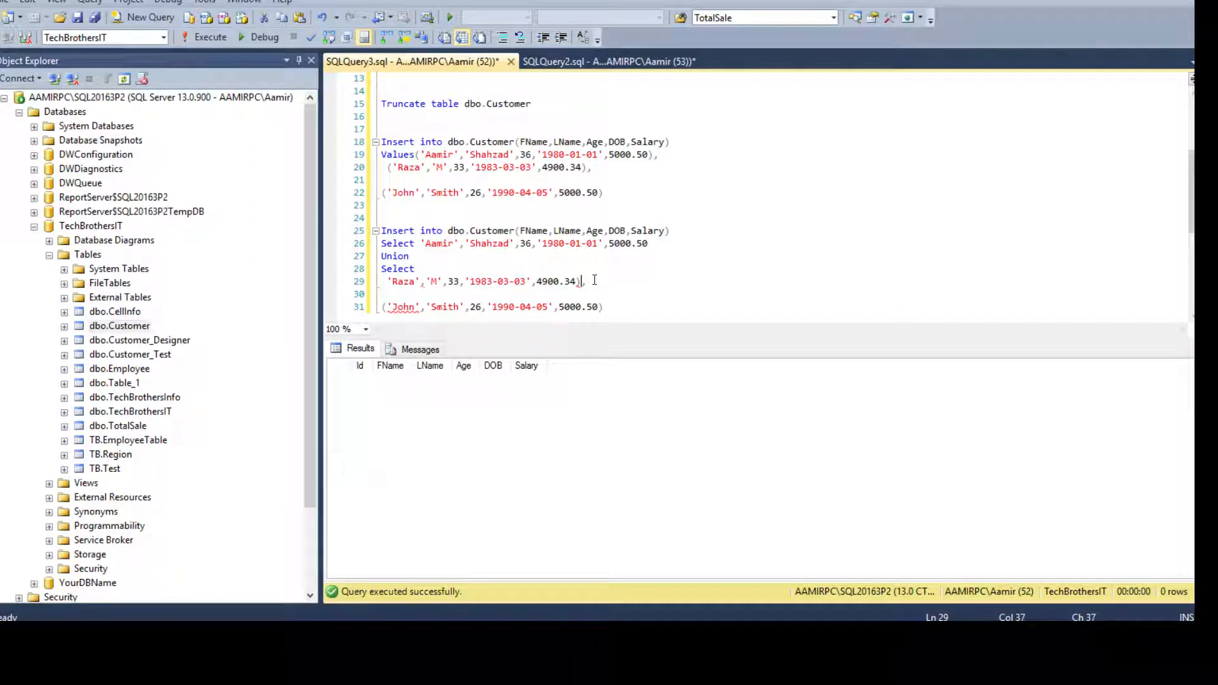
{"action": "key", "text": "Delete"}
{"action": "key", "text": "BackSpace"}
{"action": "left_click_drag", "start_coordinate": [576, 281], "coordinate": [379, 248]}
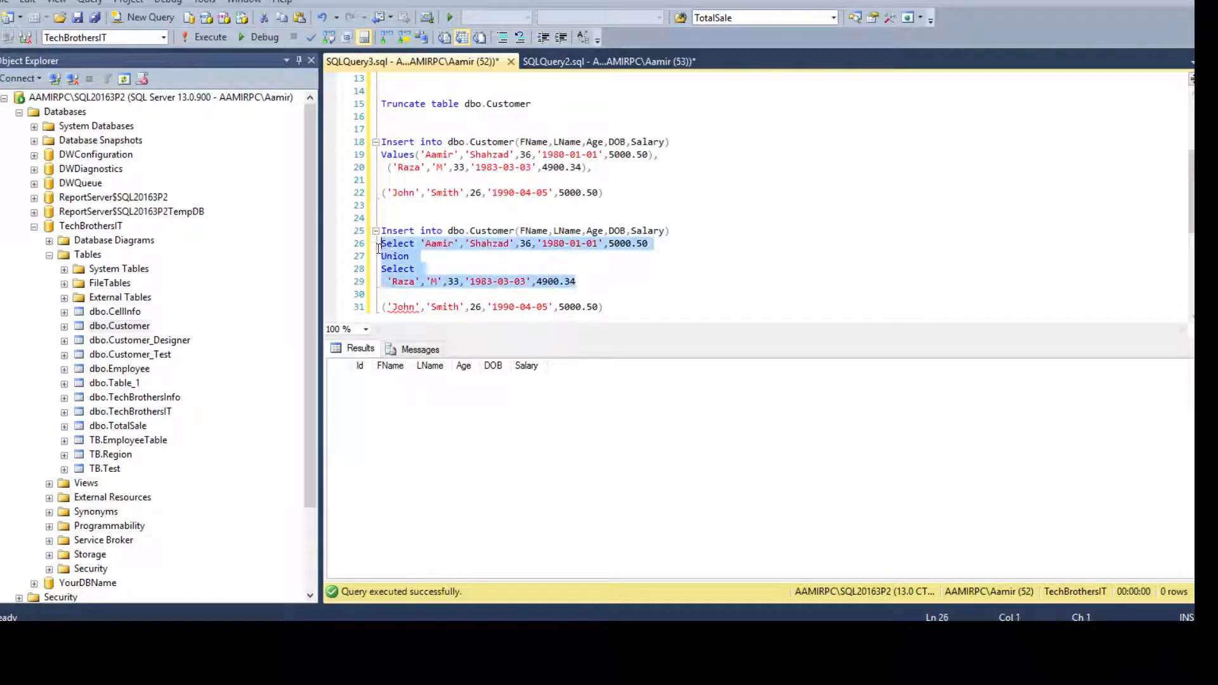
{"action": "left_click", "coordinate": [188, 35]}
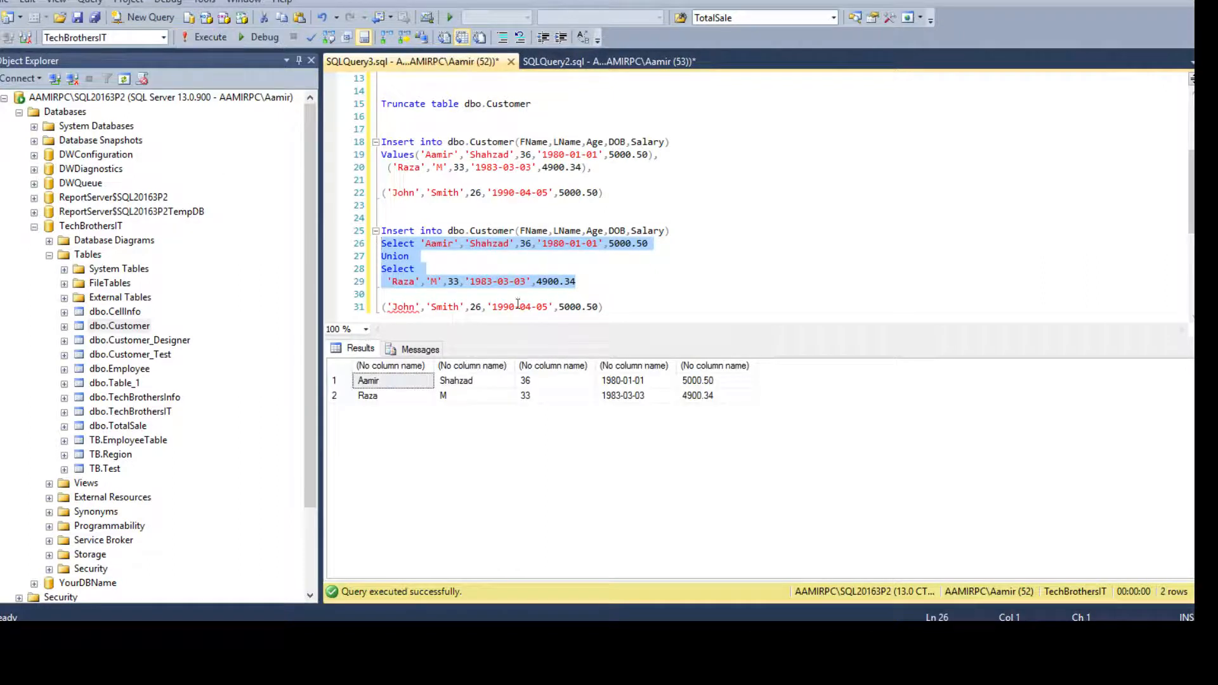
Compare the INSERT…SELECT version with the original Values rows, then open G1's formula in Excel.
{"action": "left_click", "coordinate": [433, 217]}
{"action": "left_click_drag", "start_coordinate": [581, 281], "coordinate": [373, 228]}
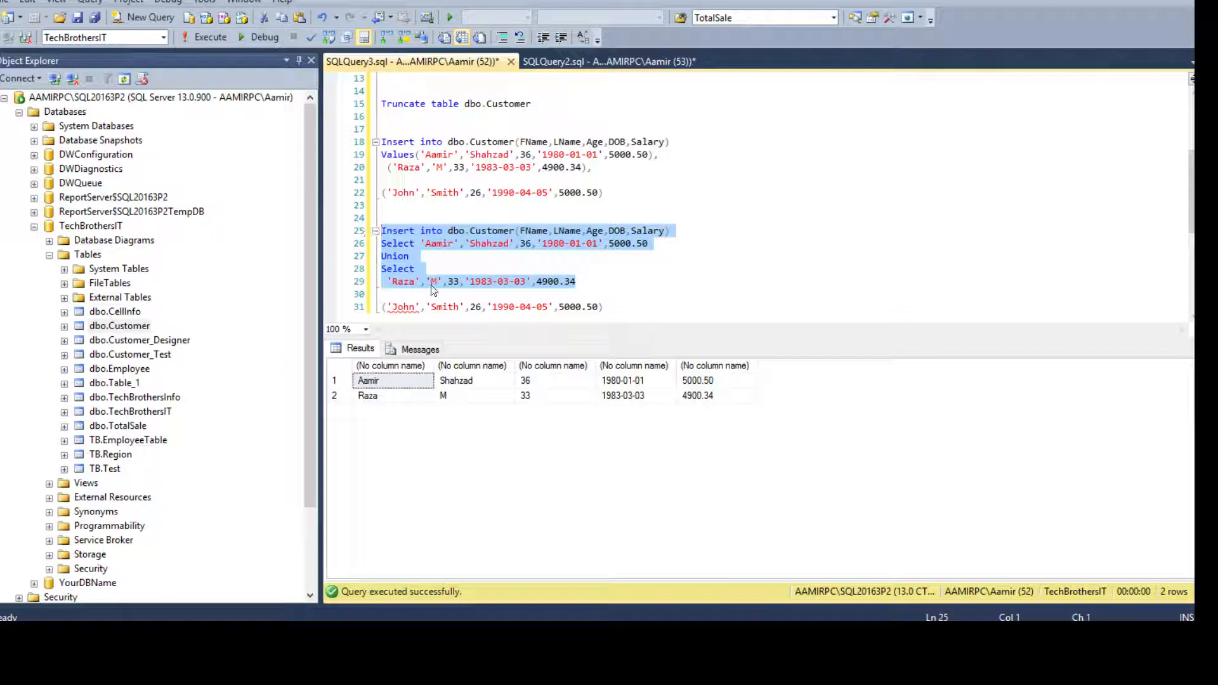
{"action": "left_click", "coordinate": [422, 251]}
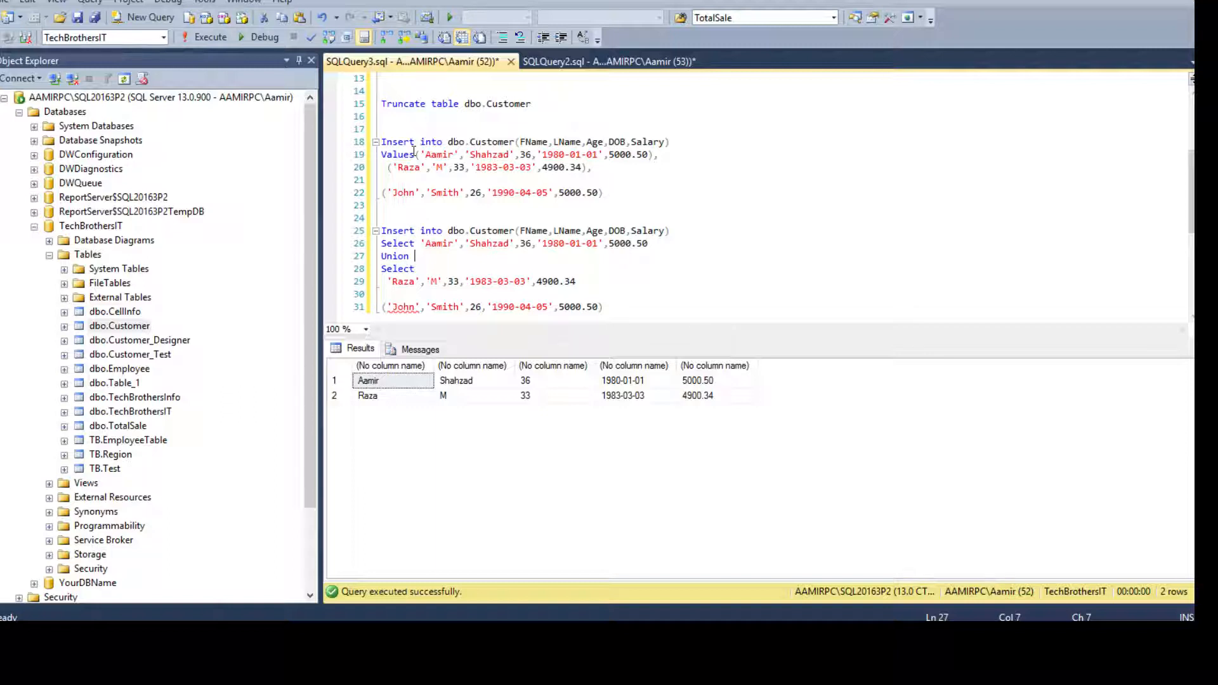
{"action": "left_click_drag", "start_coordinate": [415, 154], "coordinate": [604, 181]}
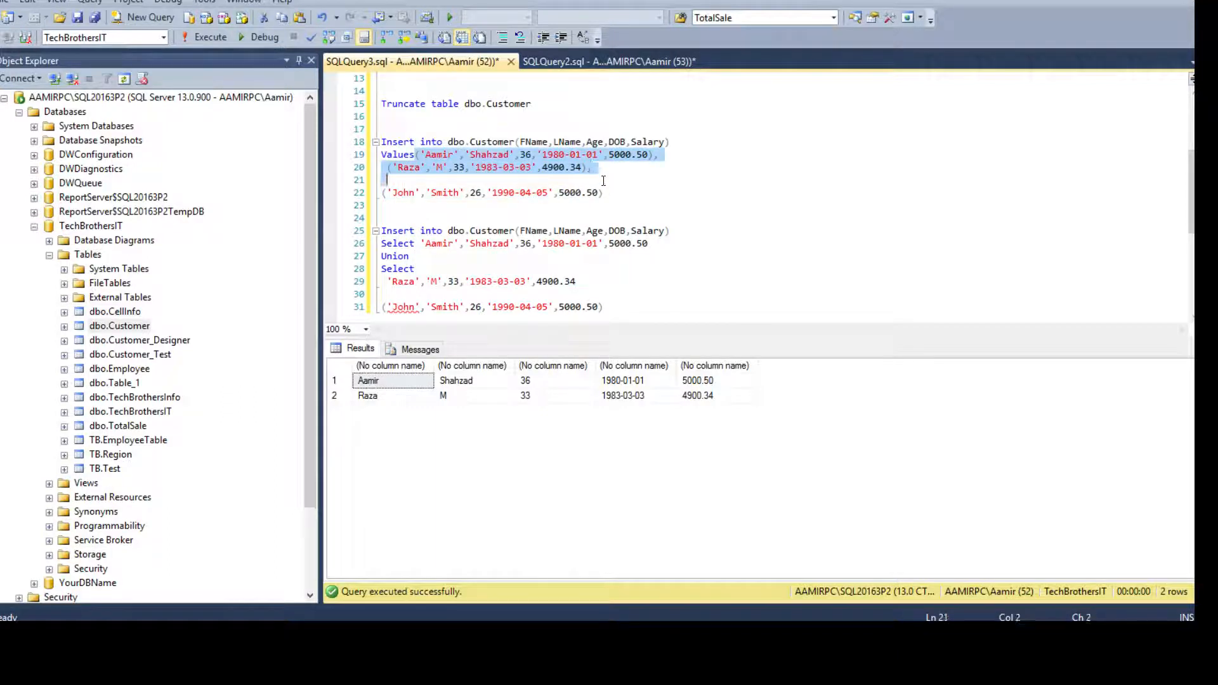
{"action": "double_click", "coordinate": [391, 156]}
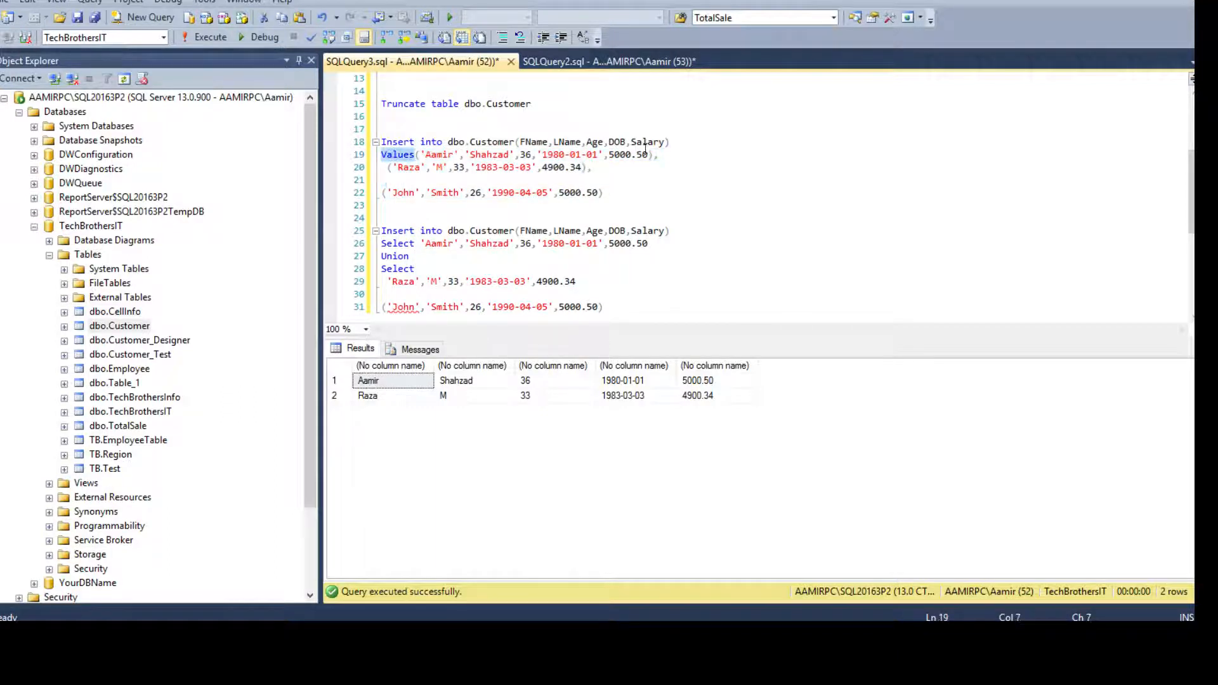
{"action": "left_click", "coordinate": [678, 142]}
{"action": "left_click", "coordinate": [539, 633]}
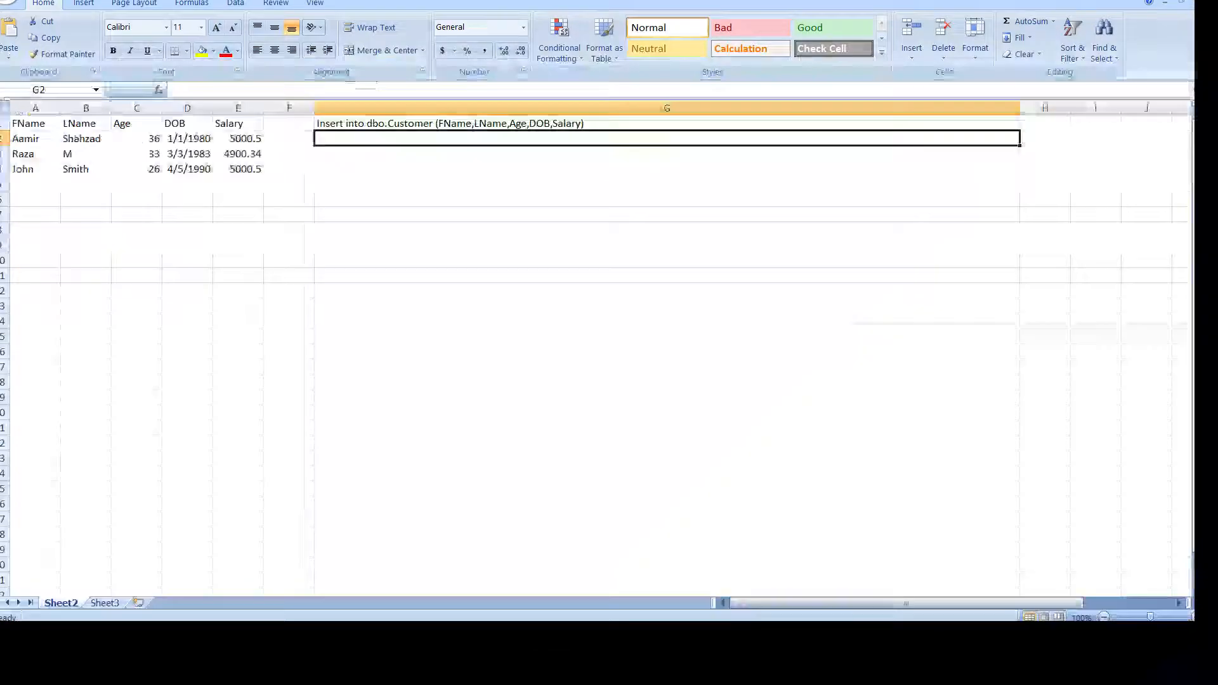
{"action": "double_click", "coordinate": [578, 125]}
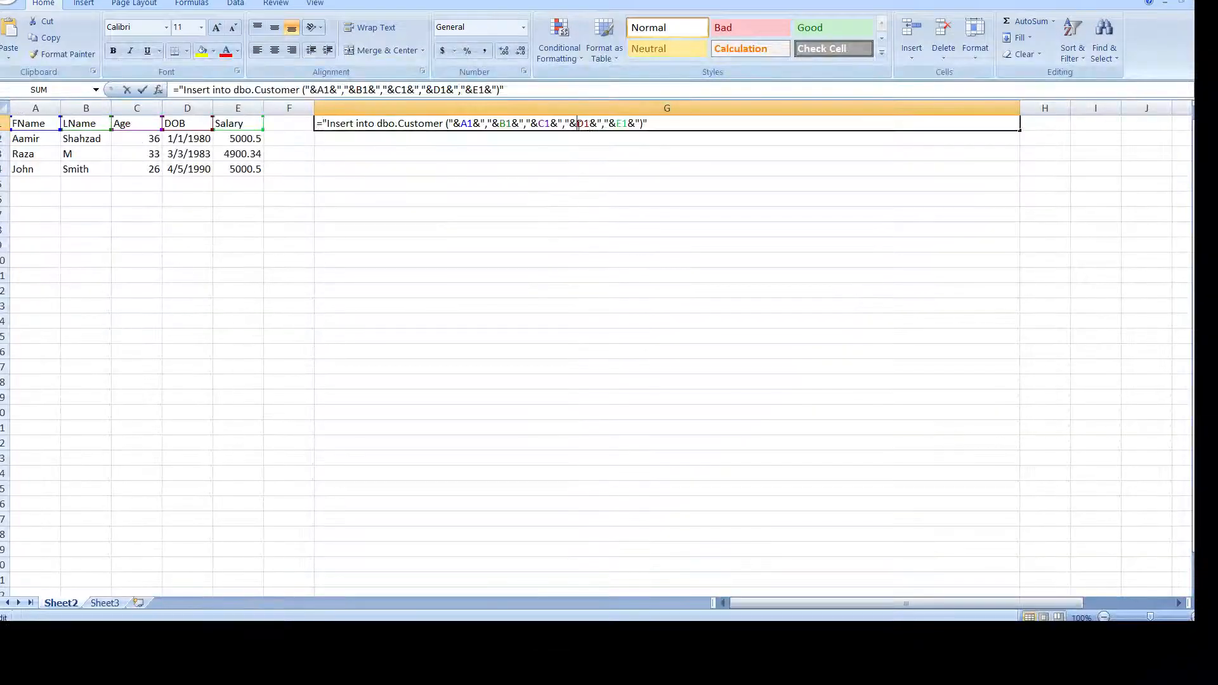
Add " values" to the end of G1's generated text, then return to the SSMS query.
{"action": "left_click", "coordinate": [642, 123]}
{"action": "type", "text": "va"}
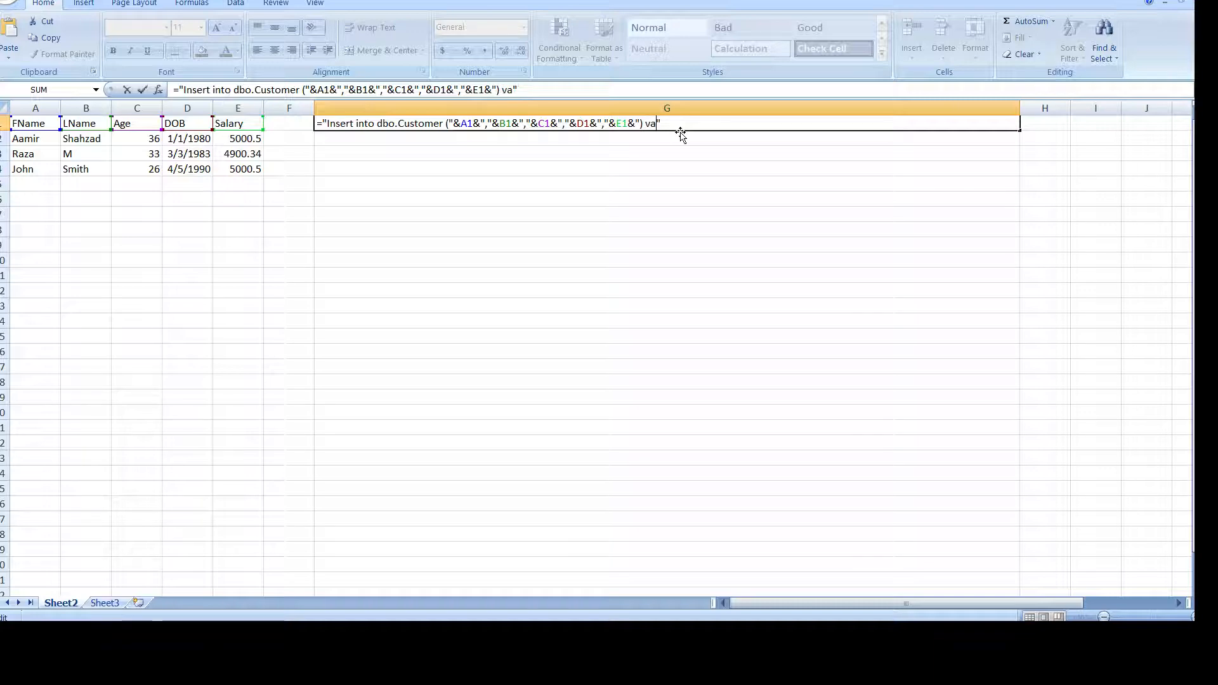
{"action": "type", "text": "lues"}
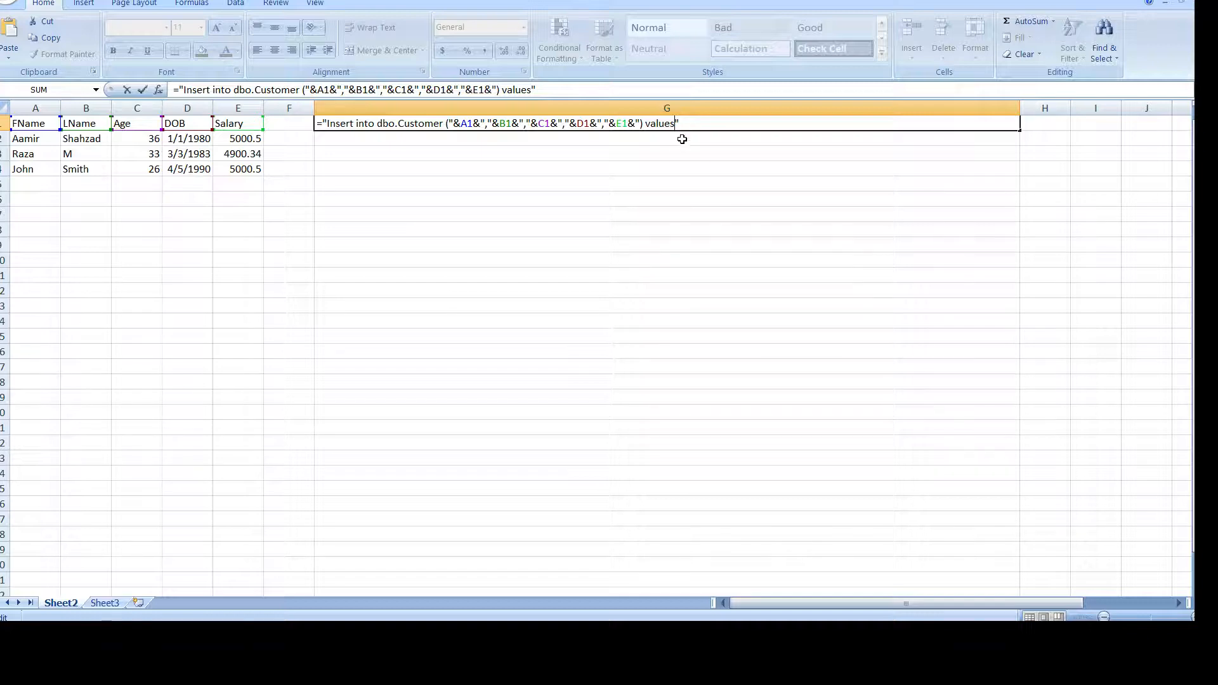
{"action": "key", "text": "Return"}
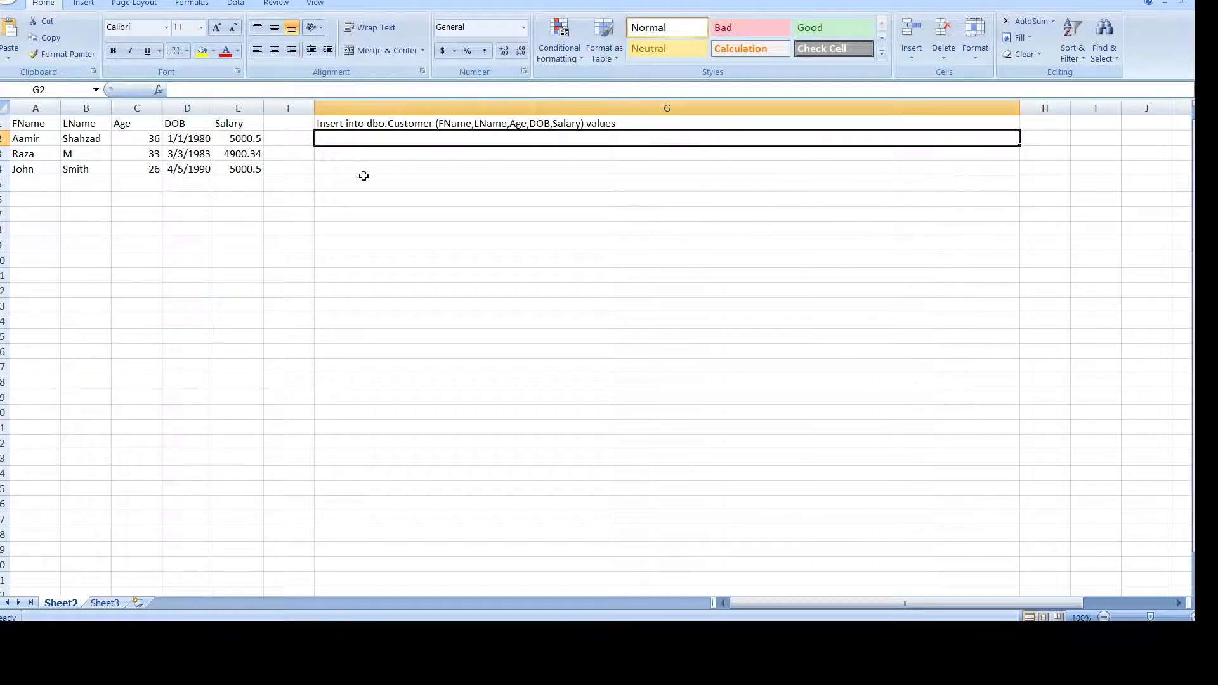
{"action": "double_click", "coordinate": [334, 140]}
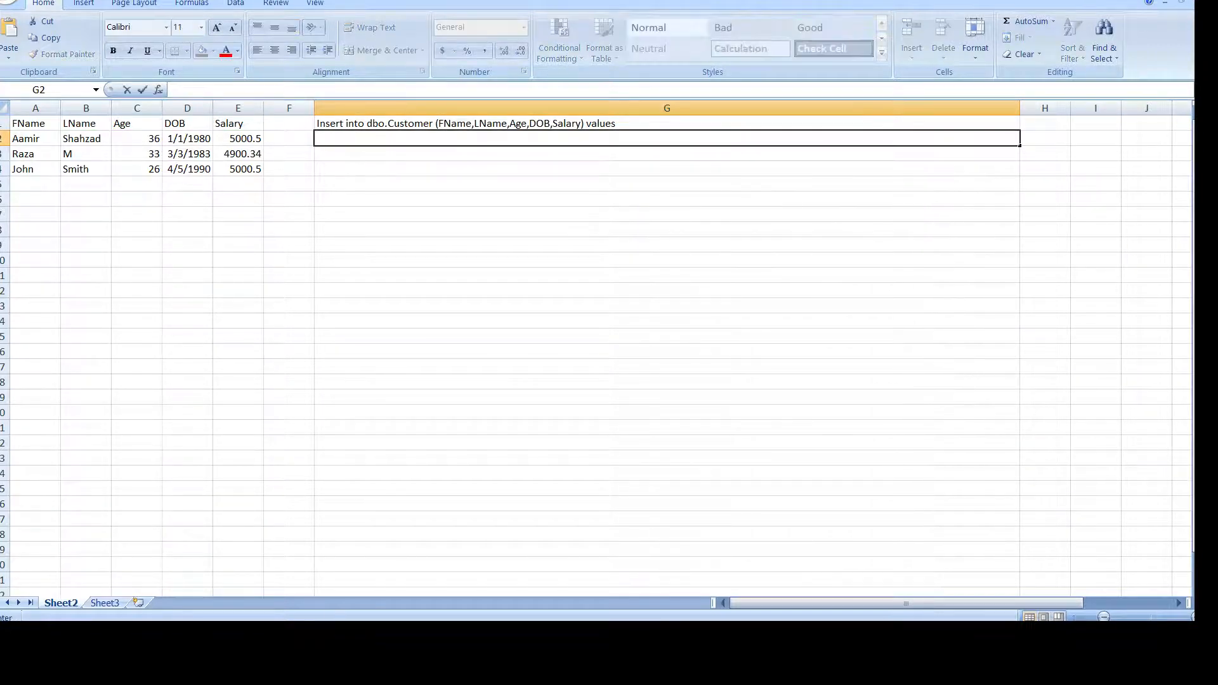
{"action": "key", "text": "alt+Tab"}
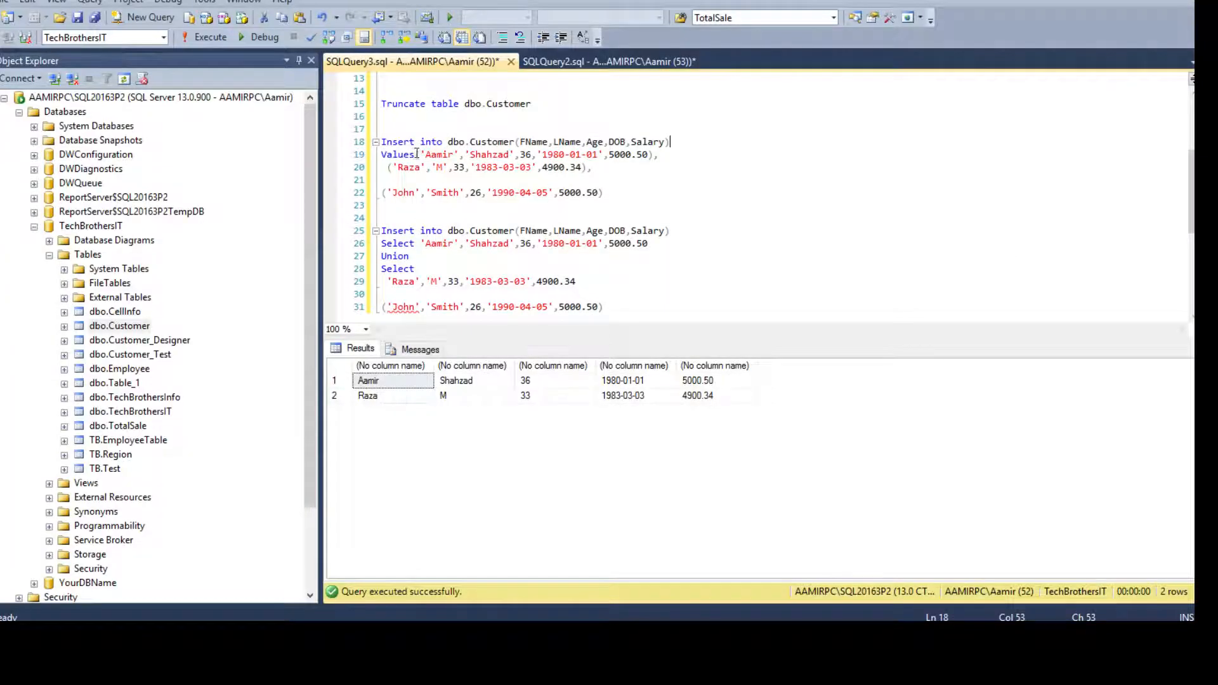
Move the Aamir row onto its own line below Values, add a trailing comma, and return to Excel.
{"action": "left_click", "coordinate": [416, 155]}
{"action": "key", "text": "Return"}
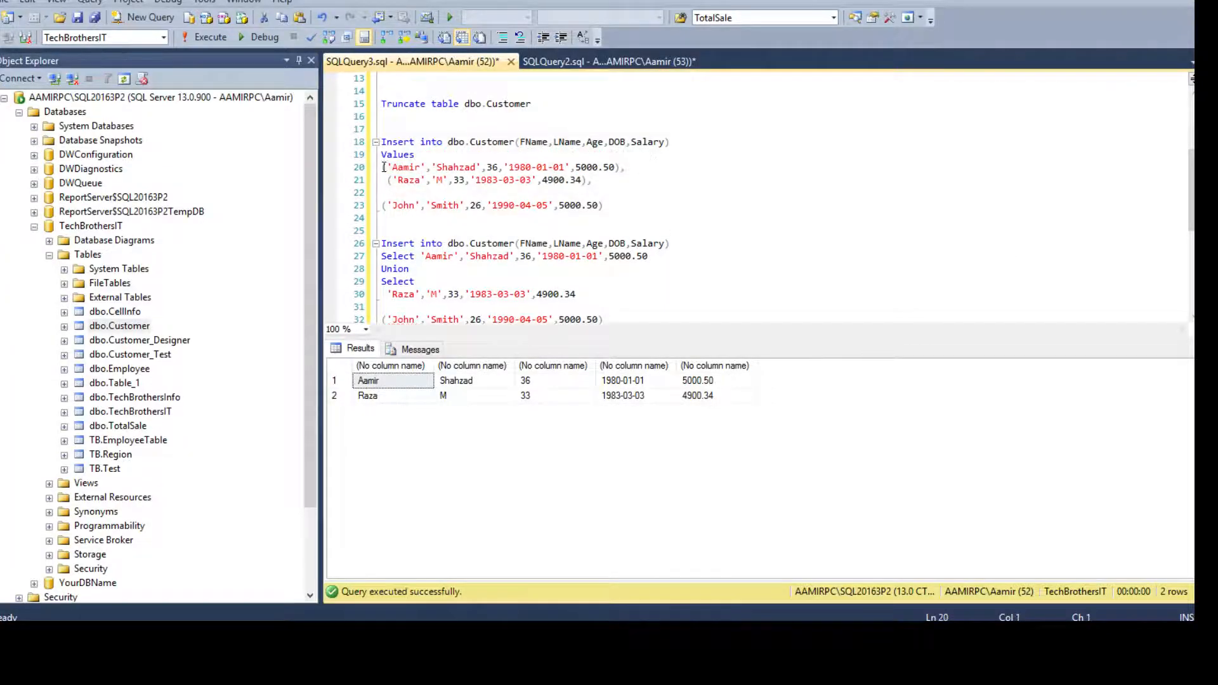
{"action": "left_click", "coordinate": [432, 165]}
{"action": "left_click", "coordinate": [622, 169]}
{"action": "type", "text": ","}
{"action": "left_click_drag", "start_coordinate": [627, 169], "coordinate": [621, 170]}
{"action": "left_click", "coordinate": [627, 169]}
{"action": "left_click", "coordinate": [593, 638]}
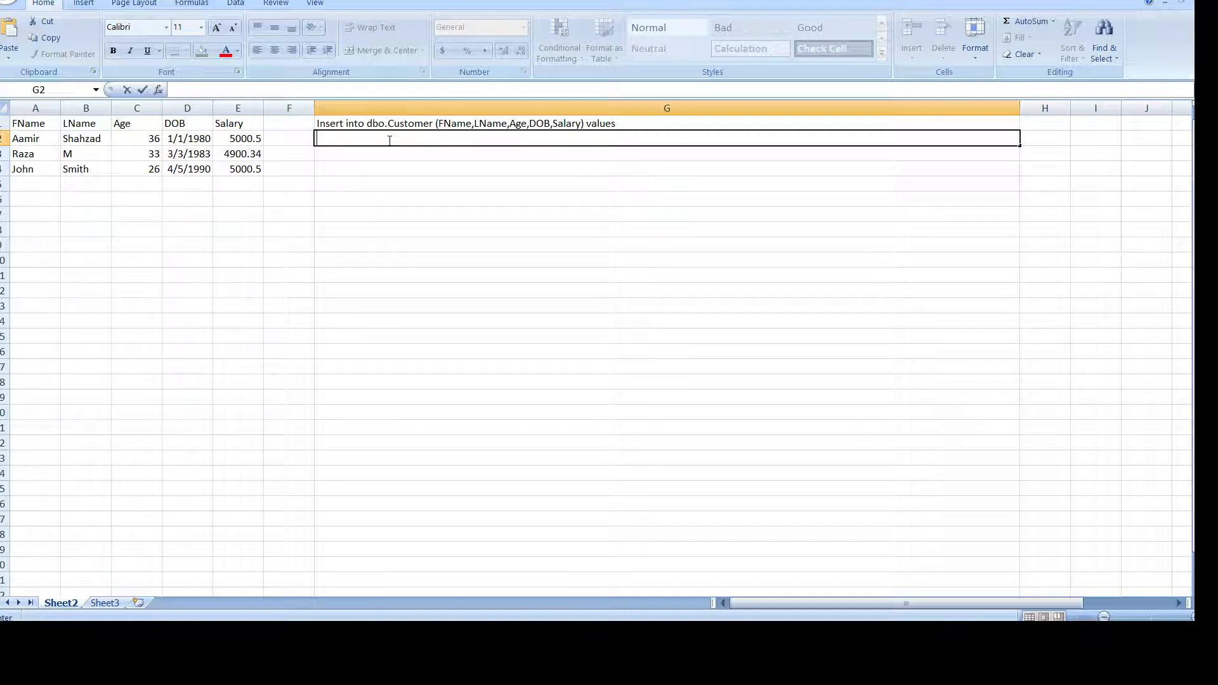
Recommit G1's header formula and begin G2's formula with ="(.
{"action": "left_click", "coordinate": [632, 122]}
{"action": "double_click", "coordinate": [639, 123]}
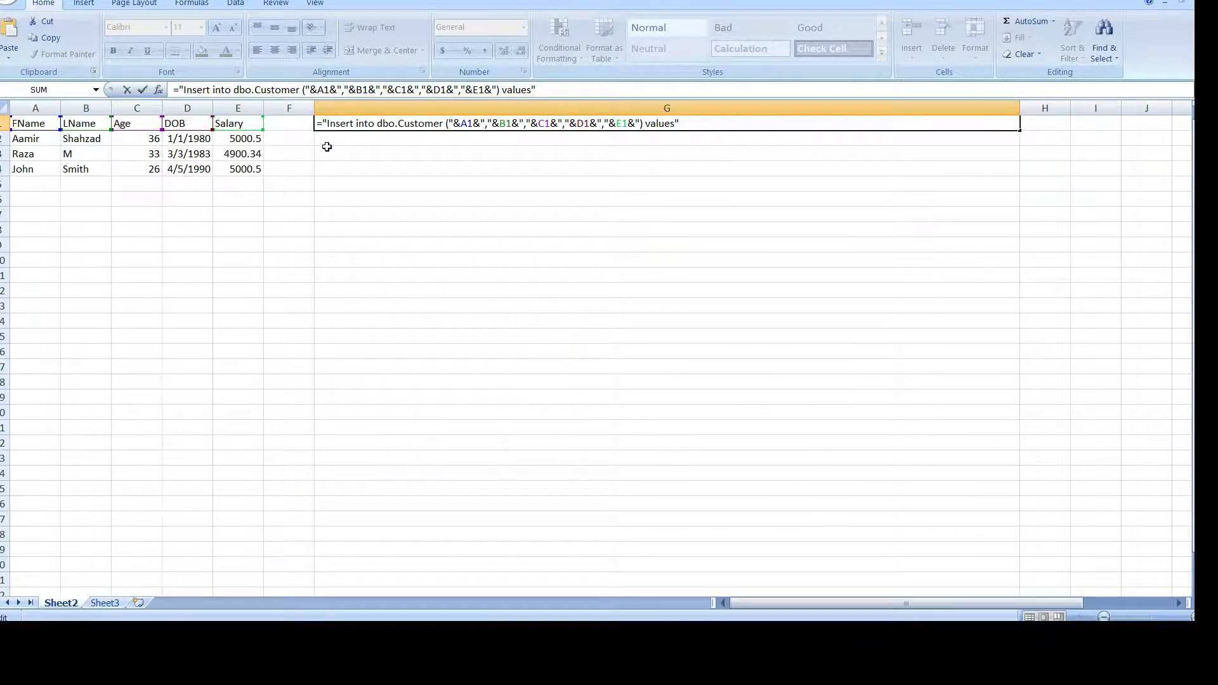
{"action": "key", "text": "Return"}
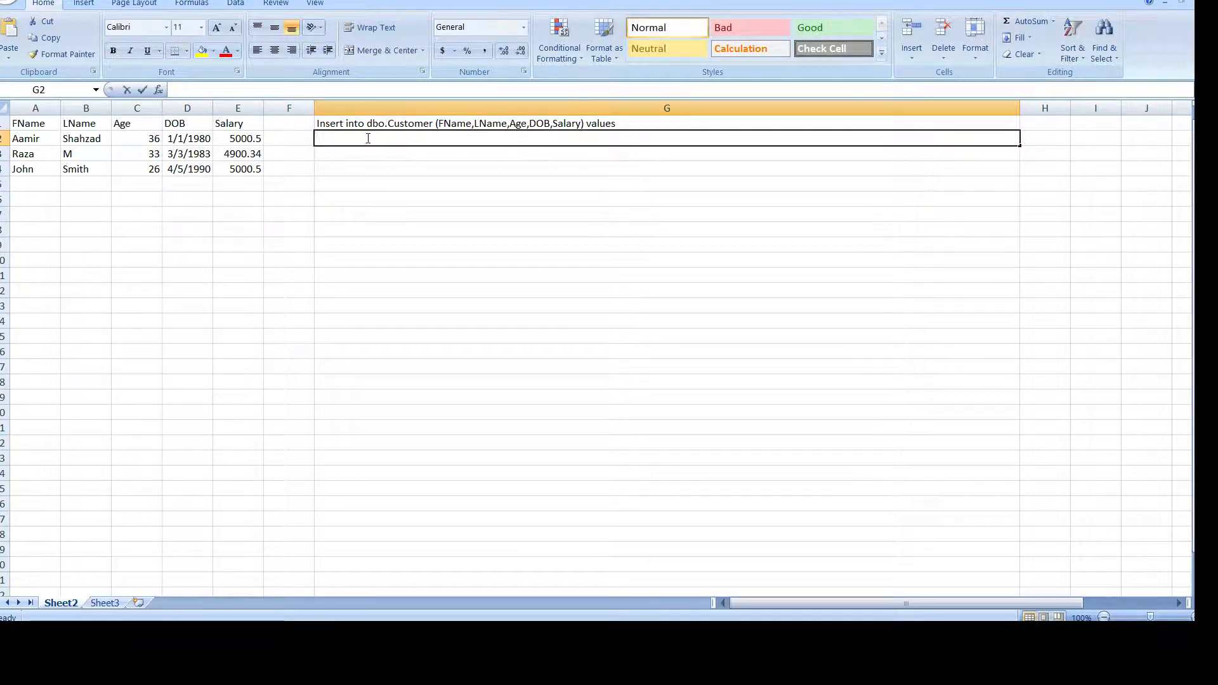
{"action": "double_click", "coordinate": [367, 139]}
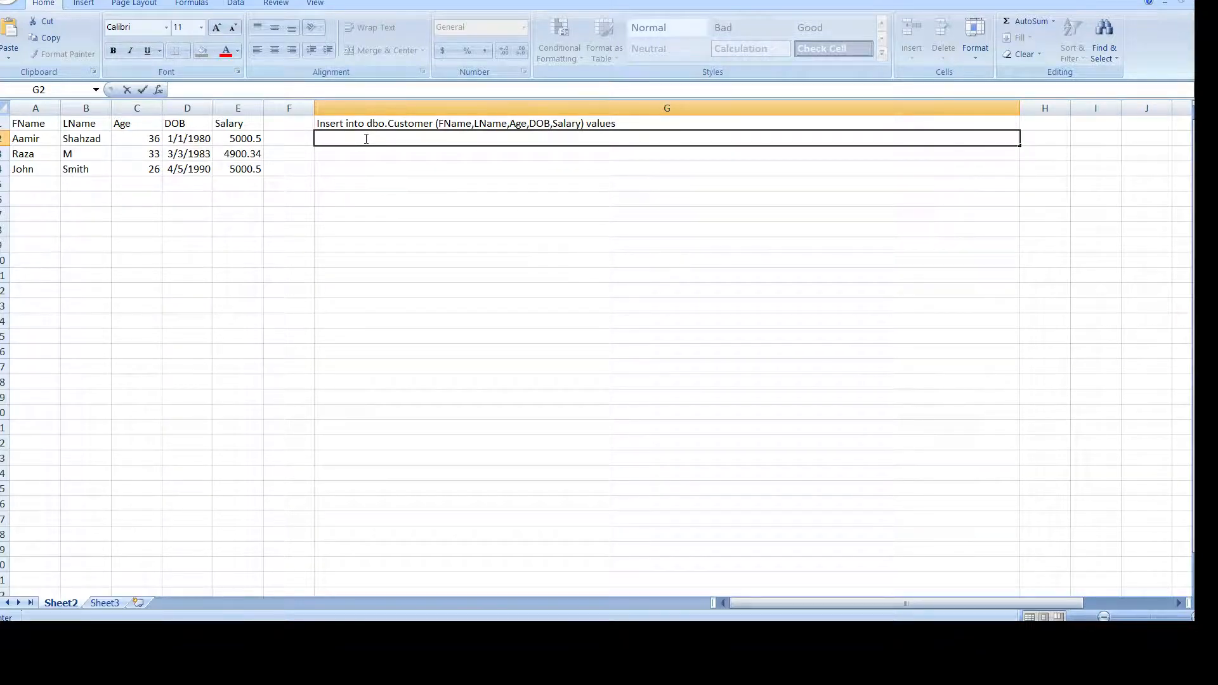
{"action": "type", "text": "=\"("}
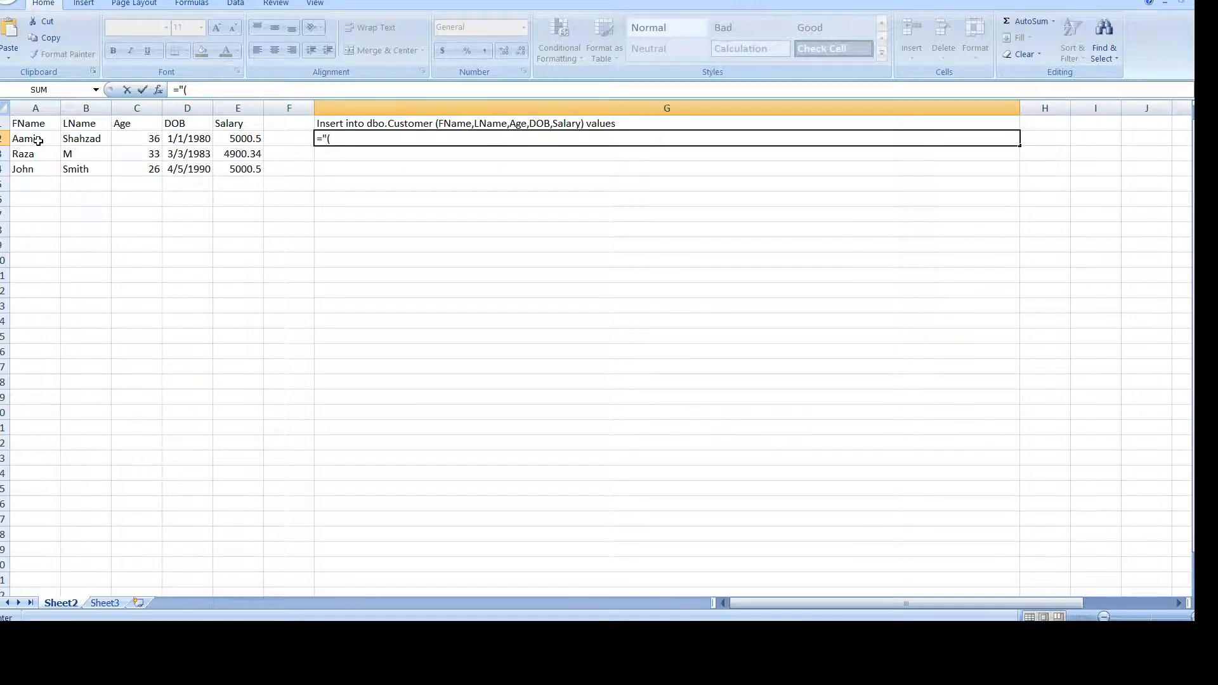
Extend G2's formula to ="('"&A2&"','"&B2&"',"& quoting the first and last names.
{"action": "type", "text": "'\"&"}
{"action": "left_click", "coordinate": [38, 141]}
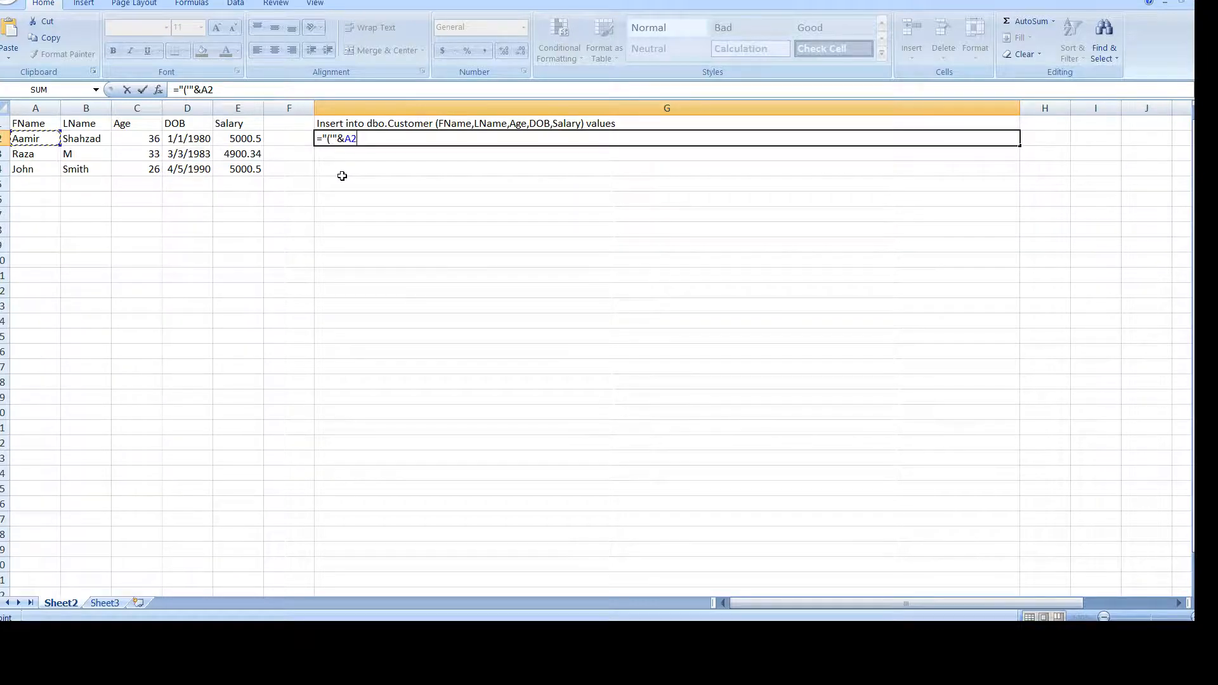
{"action": "type", "text": "&\"'"}
{"action": "left_click", "coordinate": [372, 138]}
{"action": "type", "text": ","}
{"action": "type", "text": "'\"&"}
{"action": "left_click", "coordinate": [398, 138]}
{"action": "left_click", "coordinate": [95, 138]}
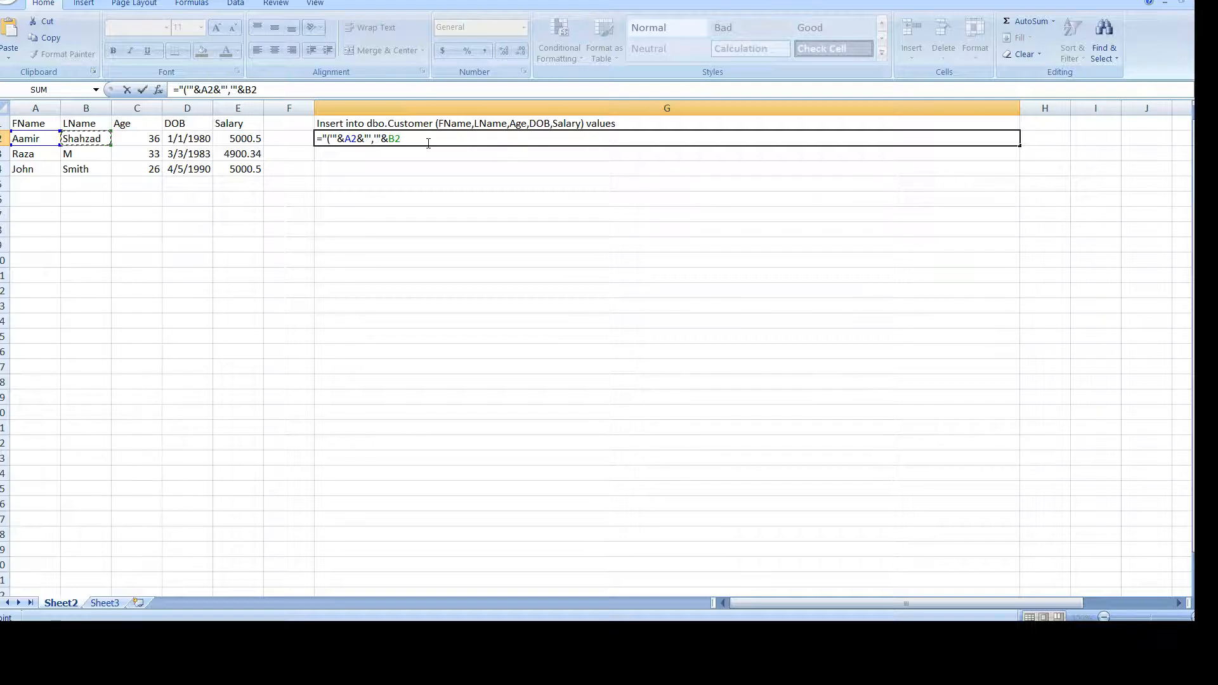
{"action": "type", "text": "&\"','"}
{"action": "left_click_drag", "start_coordinate": [418, 139], "coordinate": [423, 140]}
{"action": "left_click", "coordinate": [423, 140]}
{"action": "type", "text": "&\"',\"&"}
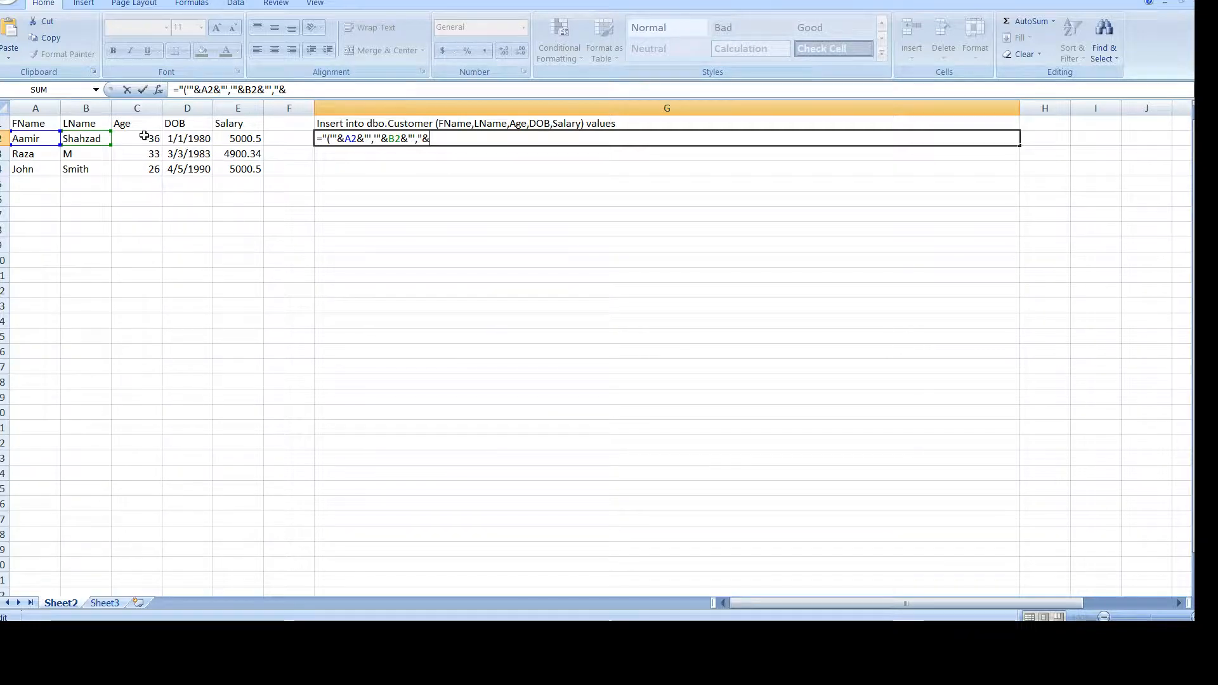
Append C2's age and D2's date to G2's formula with quote-and-comma separators.
{"action": "left_click", "coordinate": [143, 137]}
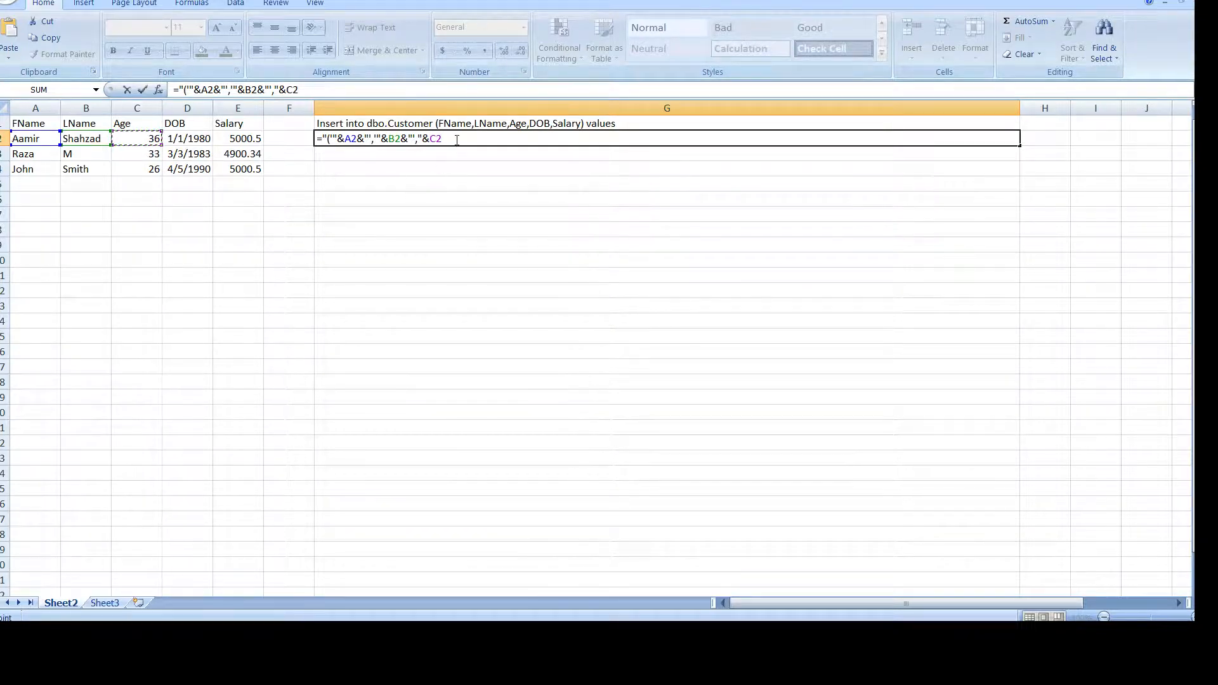
{"action": "type", "text": "&"}
{"action": "type", "text": "\"',"}
{"action": "type", "text": "\""}
{"action": "type", "text": "&\",'\"&"}
{"action": "left_click", "coordinate": [459, 138]}
{"action": "type", "text": ",'\"&"}
{"action": "left_click", "coordinate": [201, 138]}
{"action": "type", "text": "&"}
{"action": "type", "text": "\",'\"&D2&\""}
{"action": "type", "text": "'\"&D2&"}
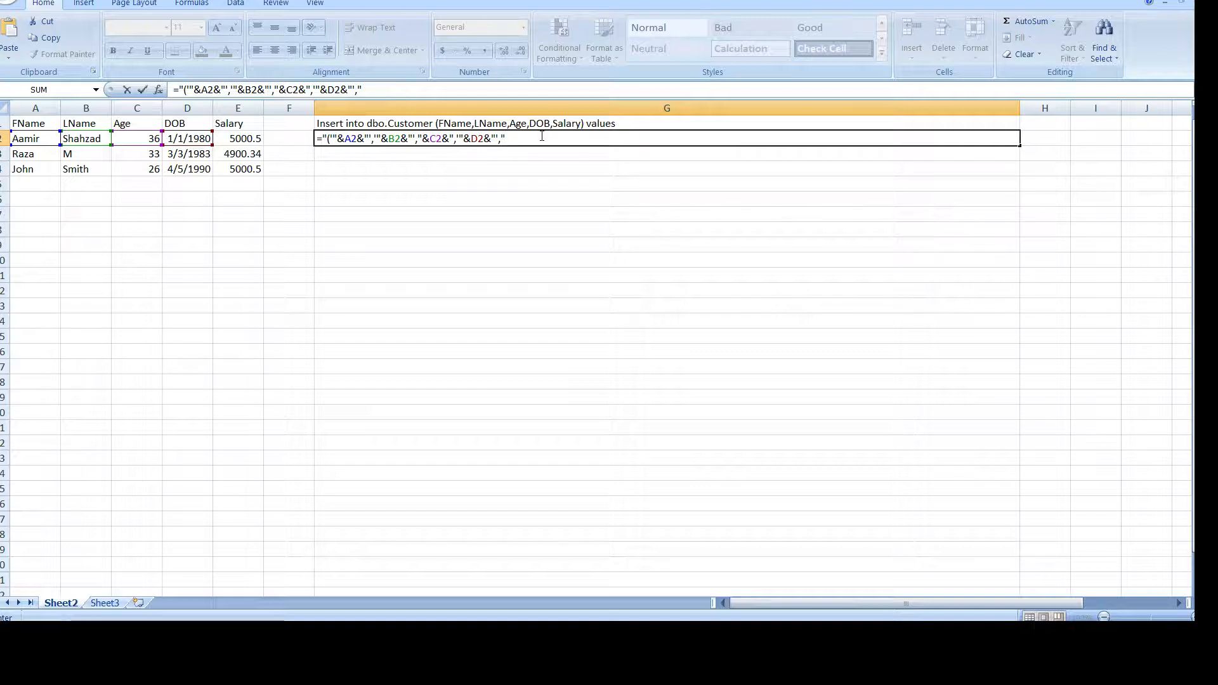
{"action": "type", "text": ",\"&"}
{"action": "left_click", "coordinate": [253, 138]}
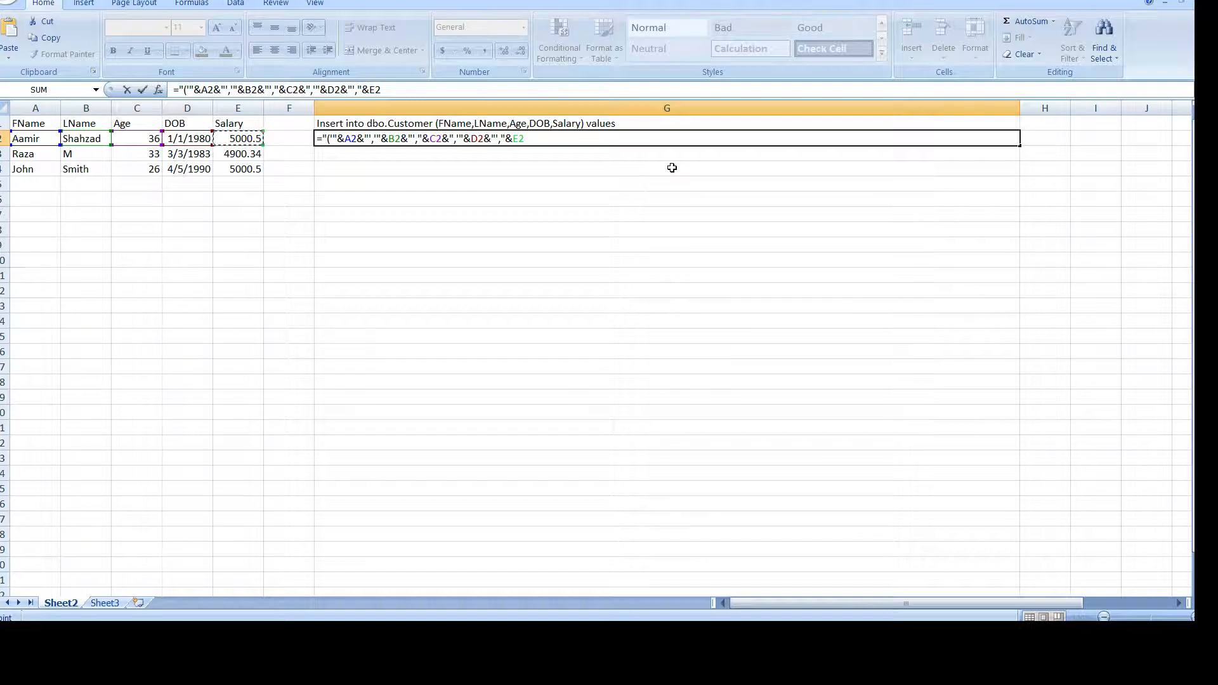
{"action": "type", "text": "&\"}"}
{"action": "key", "text": "BackSpace"}
{"action": "type", "text": ")\""}
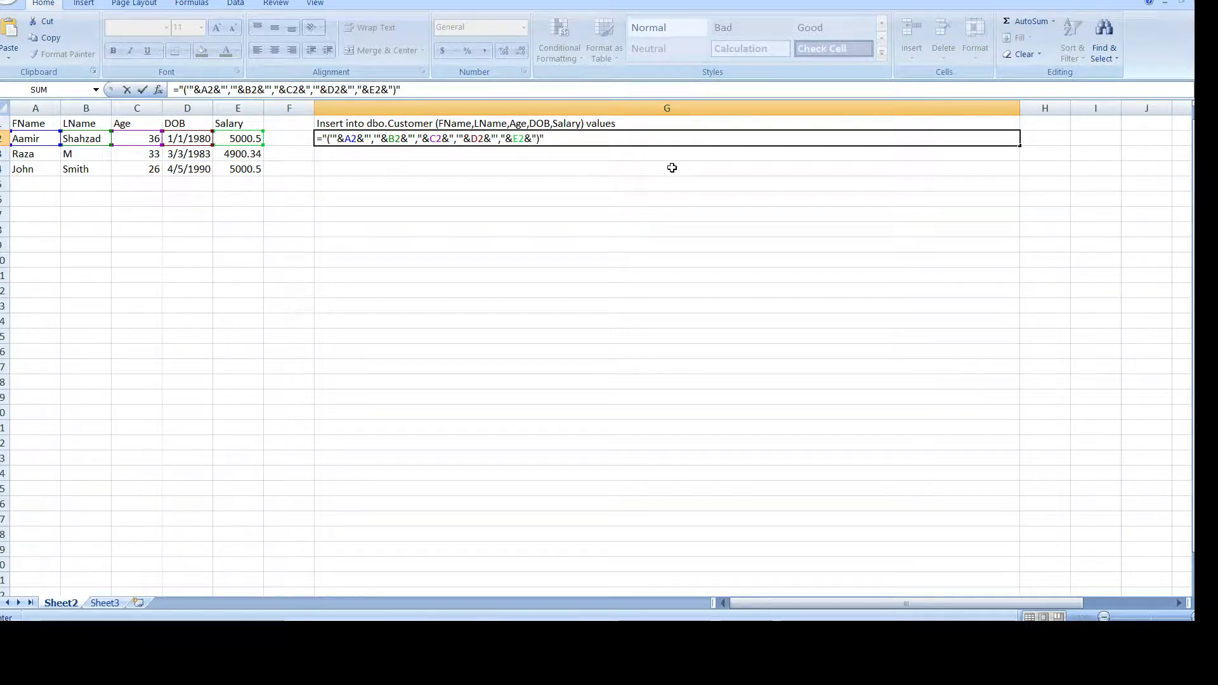
{"action": "key", "text": "Return"}
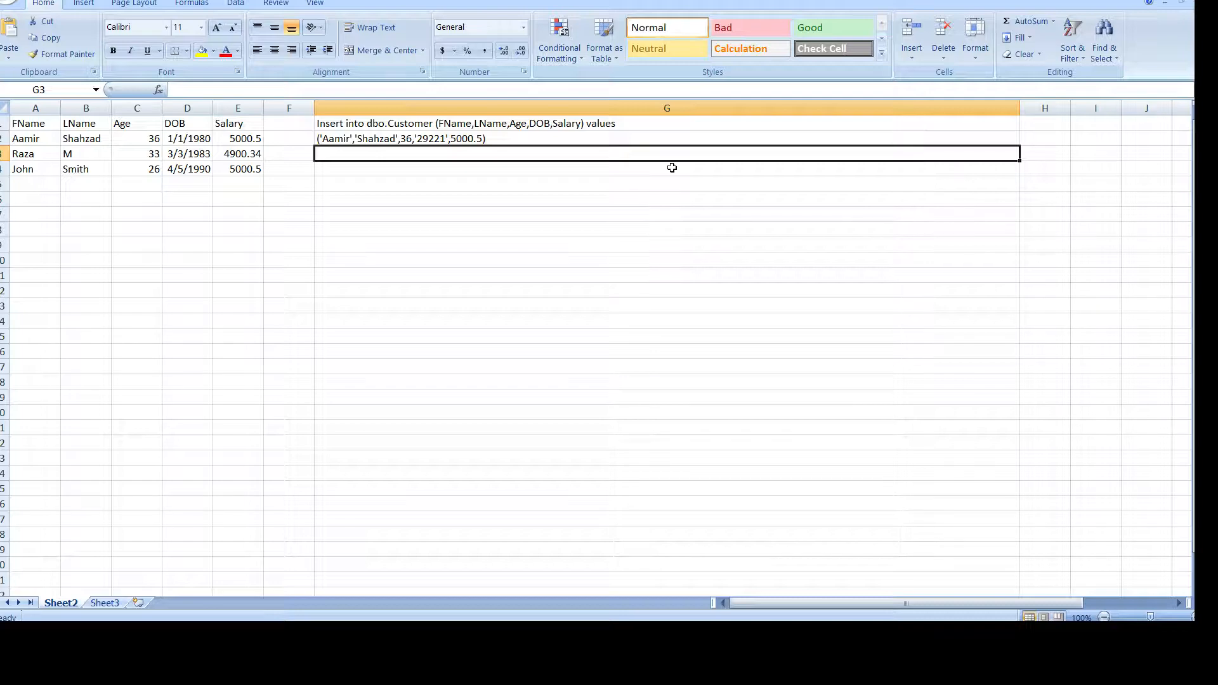
Add a trailing comma after G2's closing parenthesis, then compare against the comma-ended rows in SSMS.
{"action": "left_click", "coordinate": [517, 138]}
{"action": "double_click", "coordinate": [517, 137]}
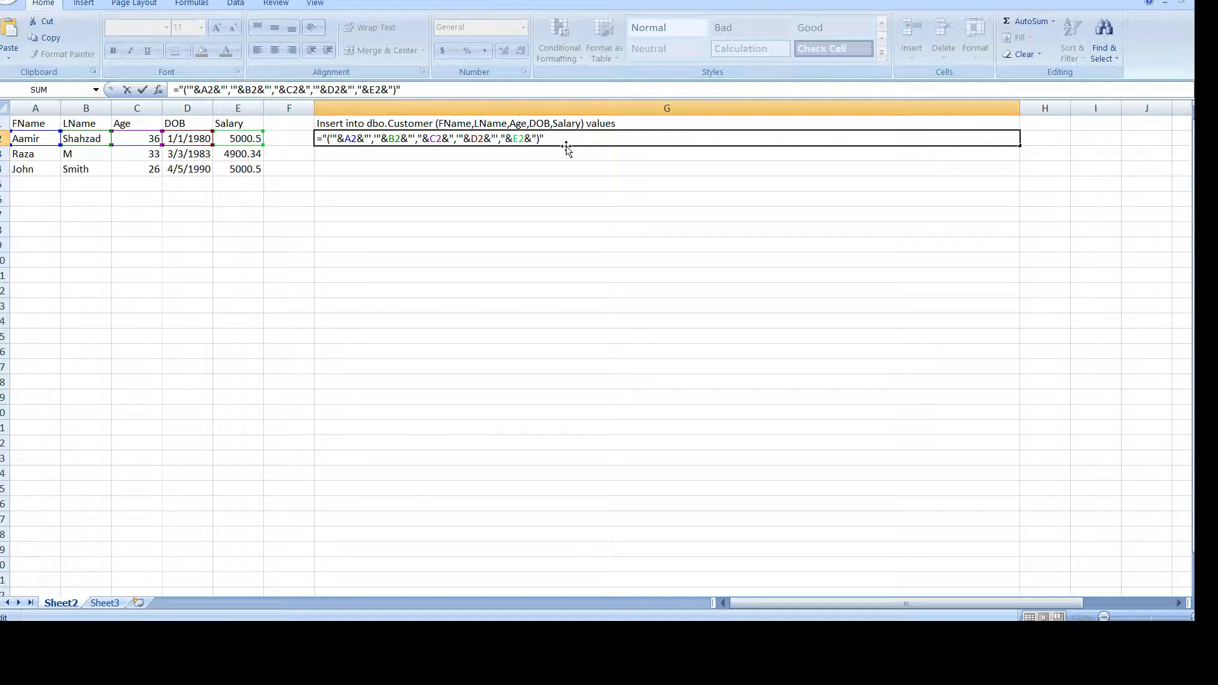
{"action": "type", "text": ","}
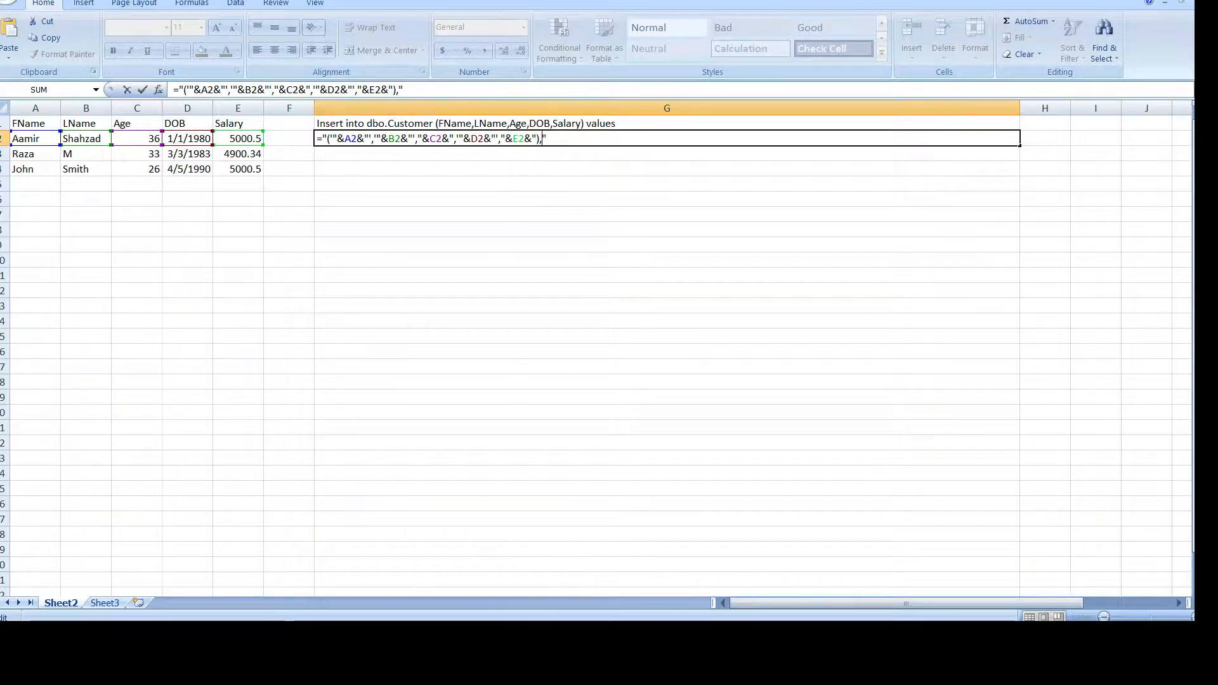
{"action": "left_click", "coordinate": [427, 633]}
{"action": "left_click_drag", "start_coordinate": [627, 168], "coordinate": [582, 180]}
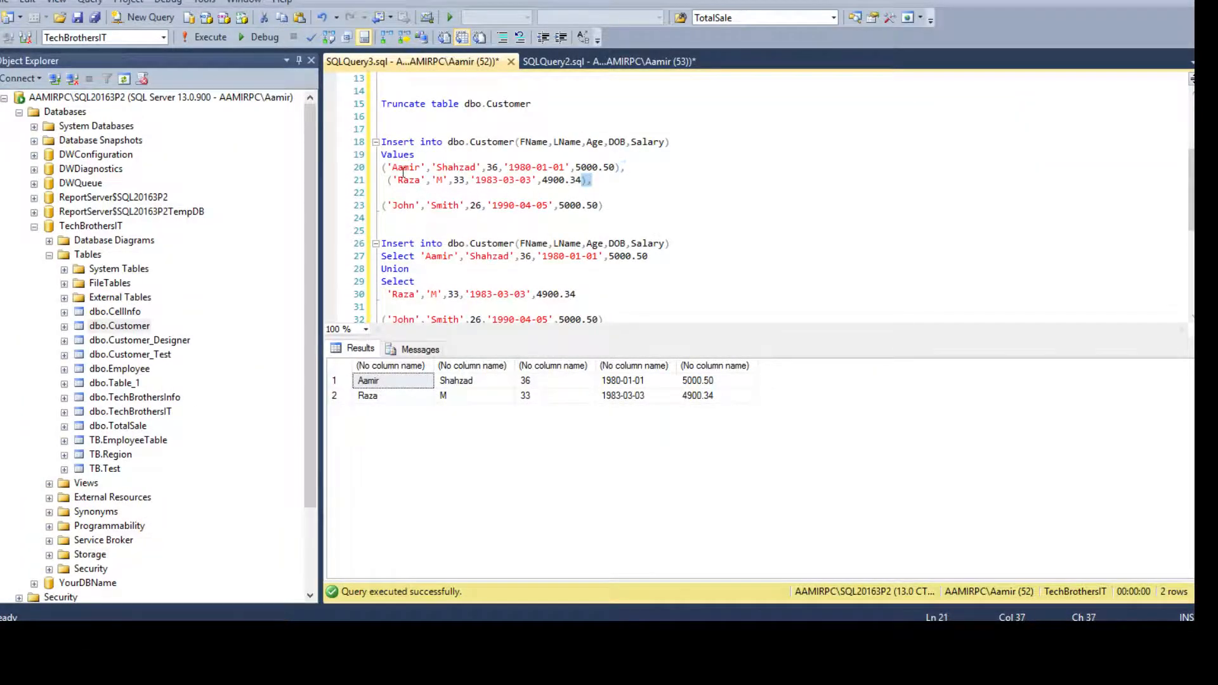
Highlight the second and third value rows in the SSMS Insert query to review the comma pattern.
{"action": "left_click_drag", "start_coordinate": [389, 180], "coordinate": [513, 198]}
{"action": "left_click", "coordinate": [609, 203]}
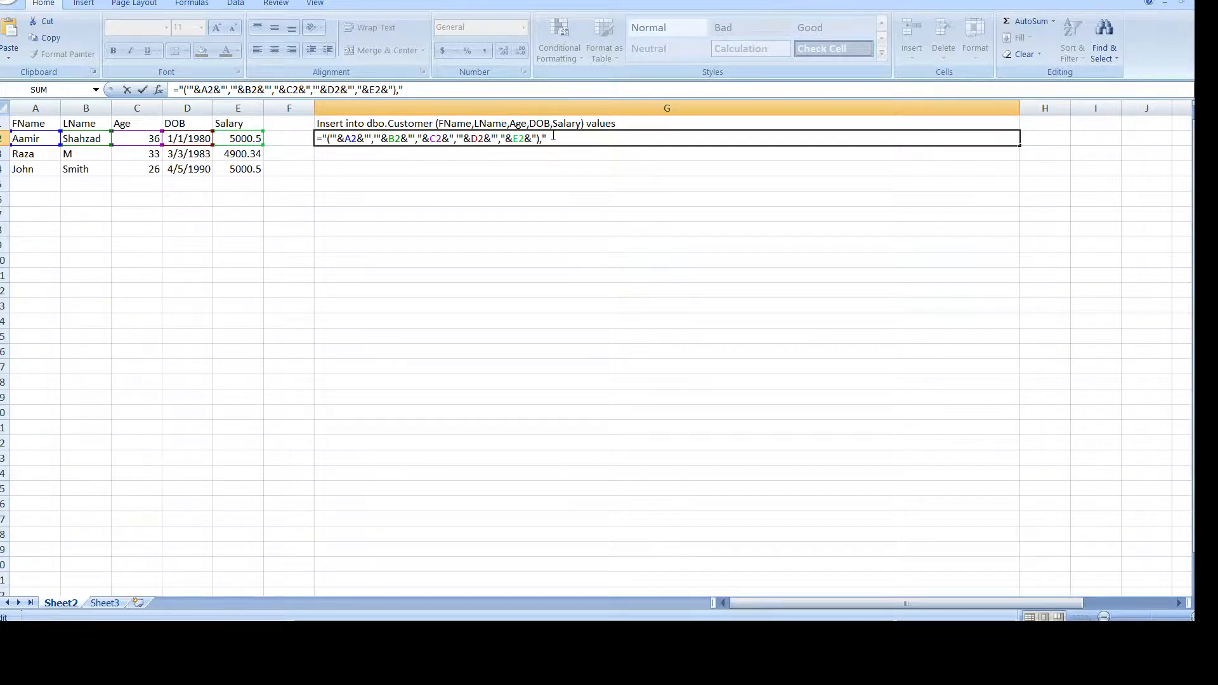
Fill G2's value-row formula down to G4 for Raza and John, then check G3 and D3.
{"action": "key", "text": "Return"}
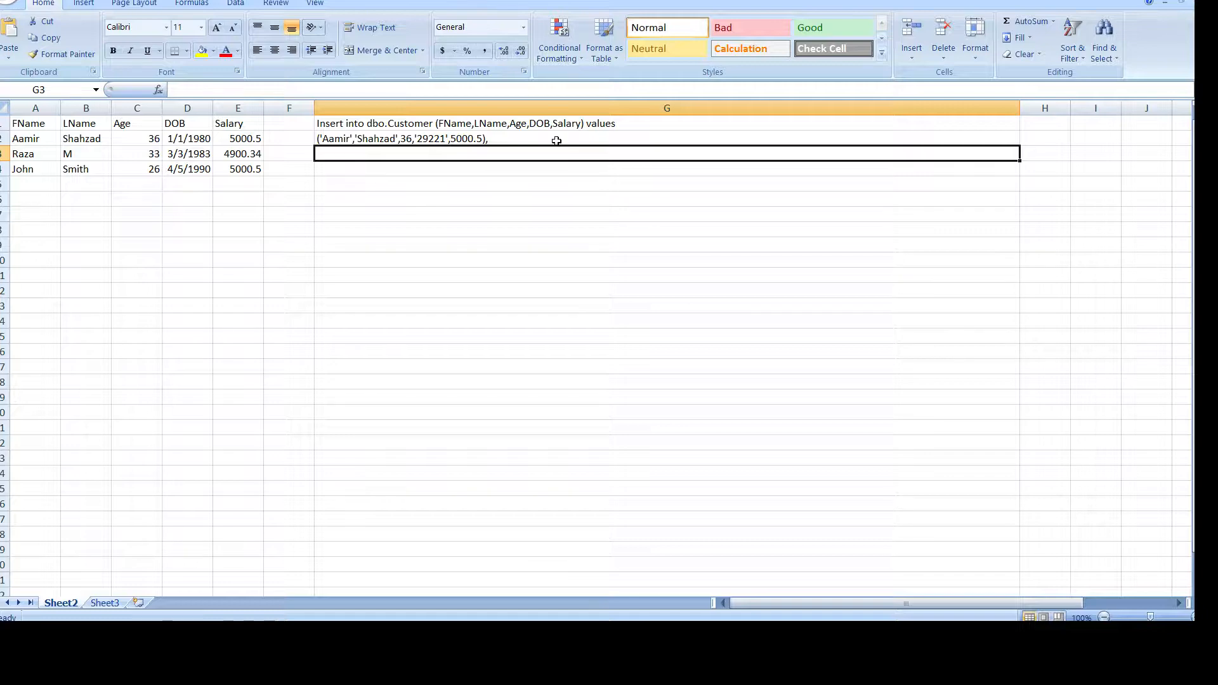
{"action": "left_click", "coordinate": [422, 137]}
{"action": "double_click", "coordinate": [422, 137]}
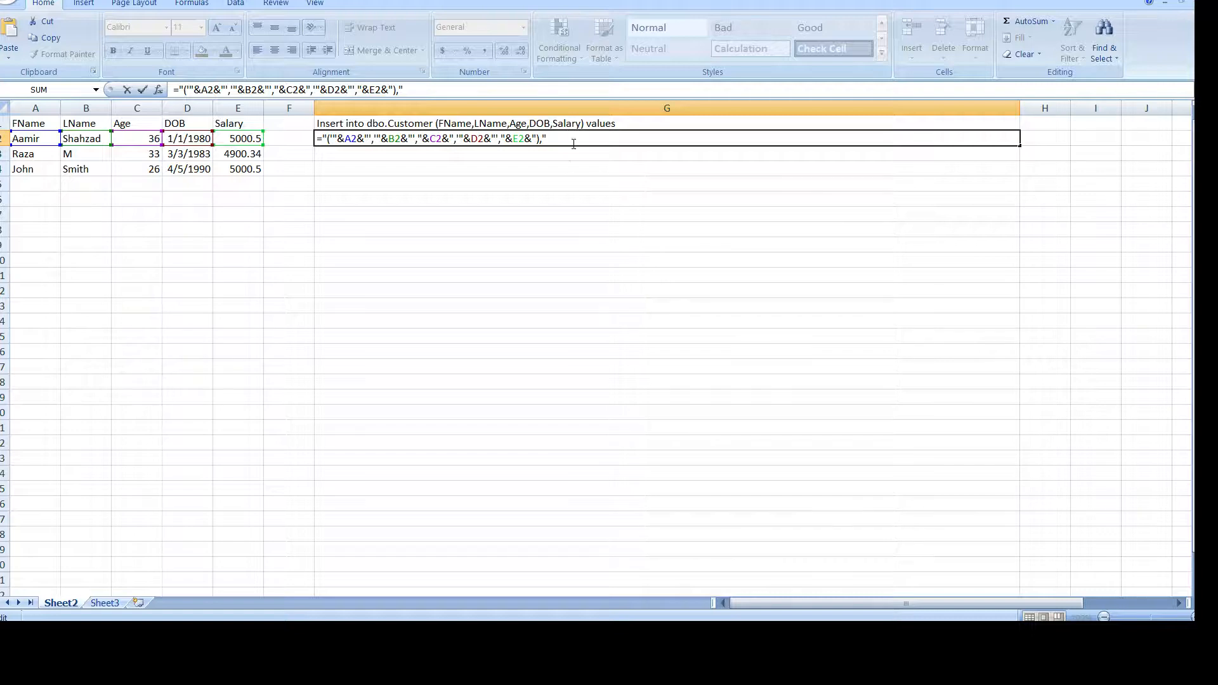
{"action": "key", "text": "Escape"}
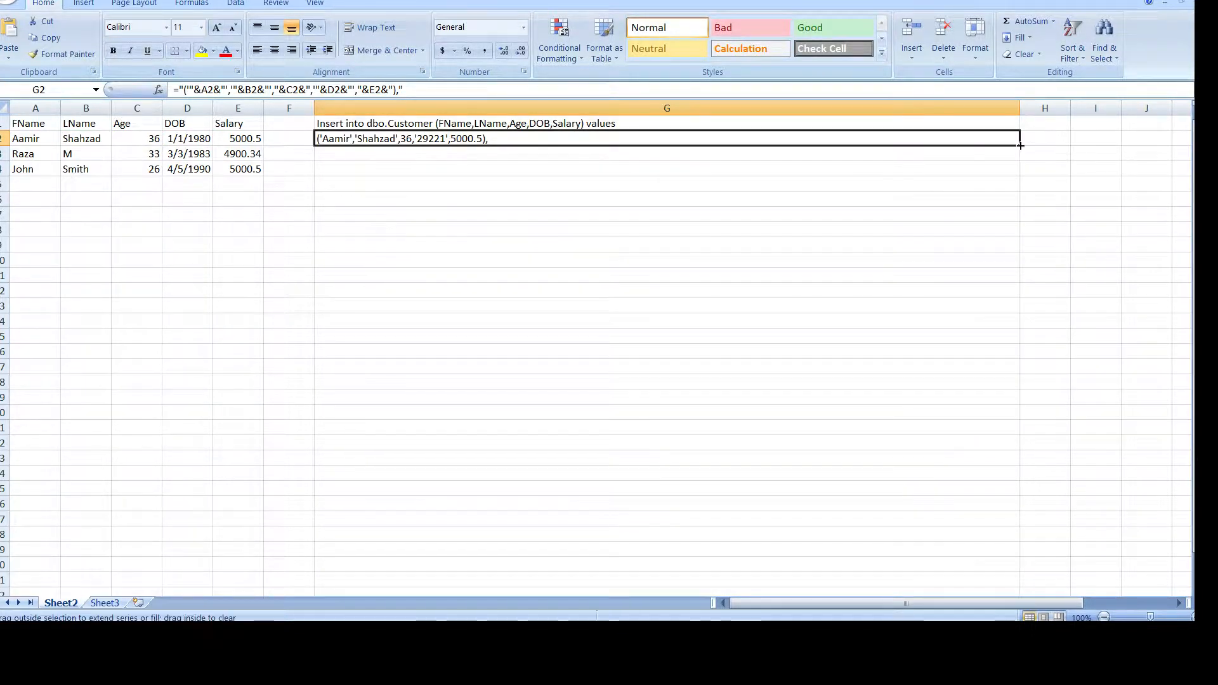
{"action": "left_click_drag", "start_coordinate": [1021, 145], "coordinate": [1020, 172]}
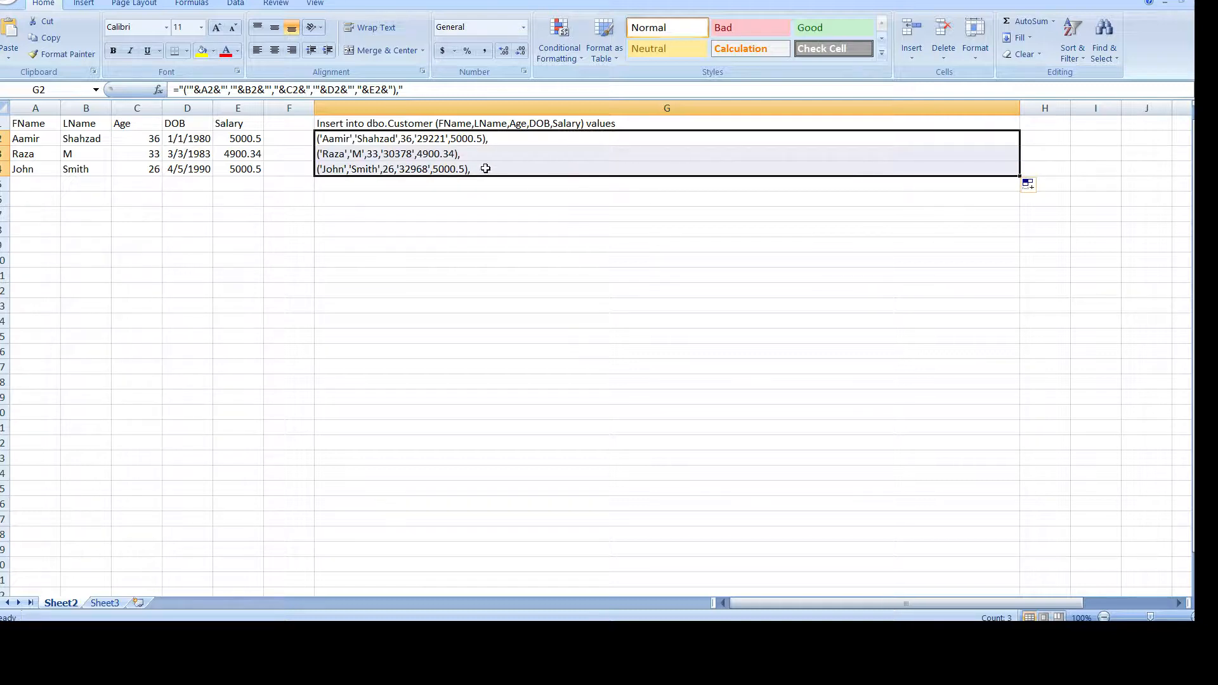
{"action": "left_click", "coordinate": [436, 155]}
{"action": "left_click", "coordinate": [196, 152]}
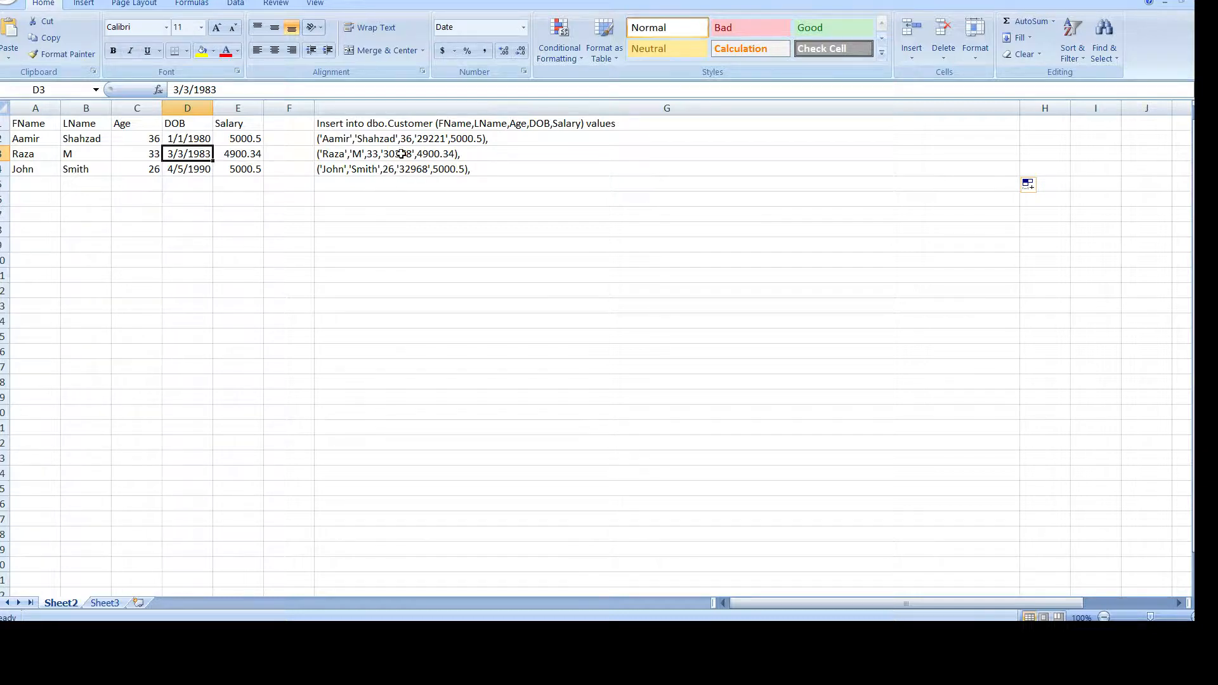
Inspect the G2–G4 formulas and the dates stored in D2 and D3.
{"action": "left_click", "coordinate": [401, 153]}
{"action": "left_click", "coordinate": [403, 169]}
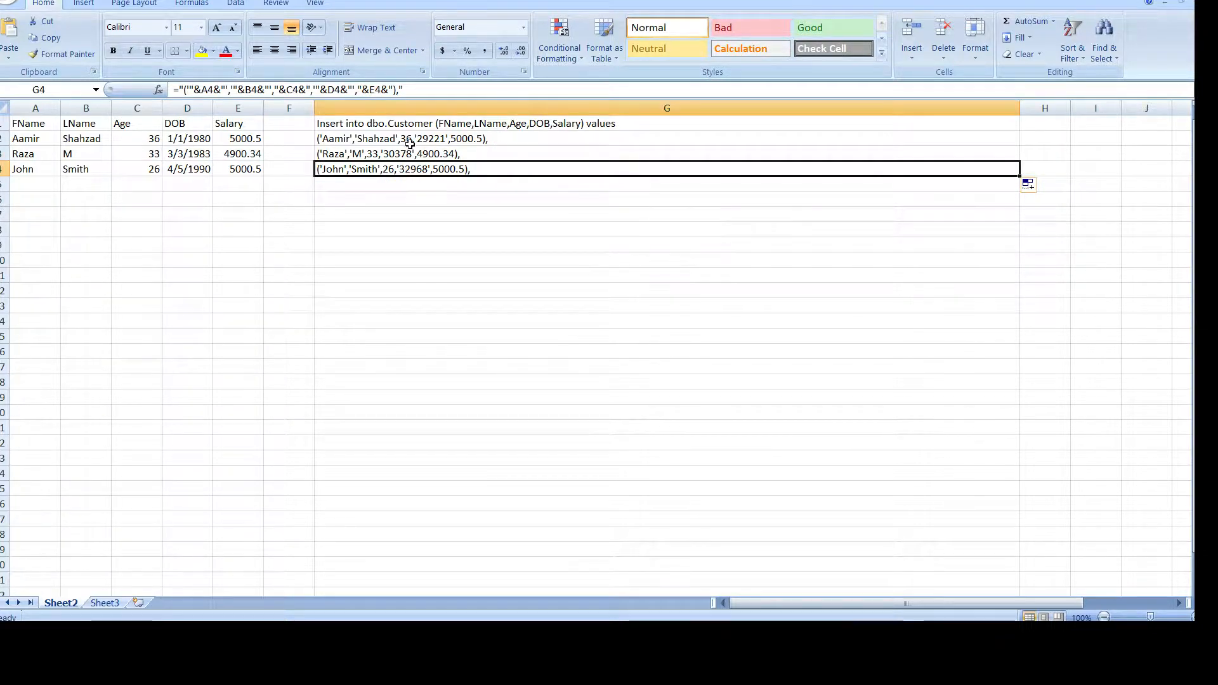
{"action": "double_click", "coordinate": [433, 138]}
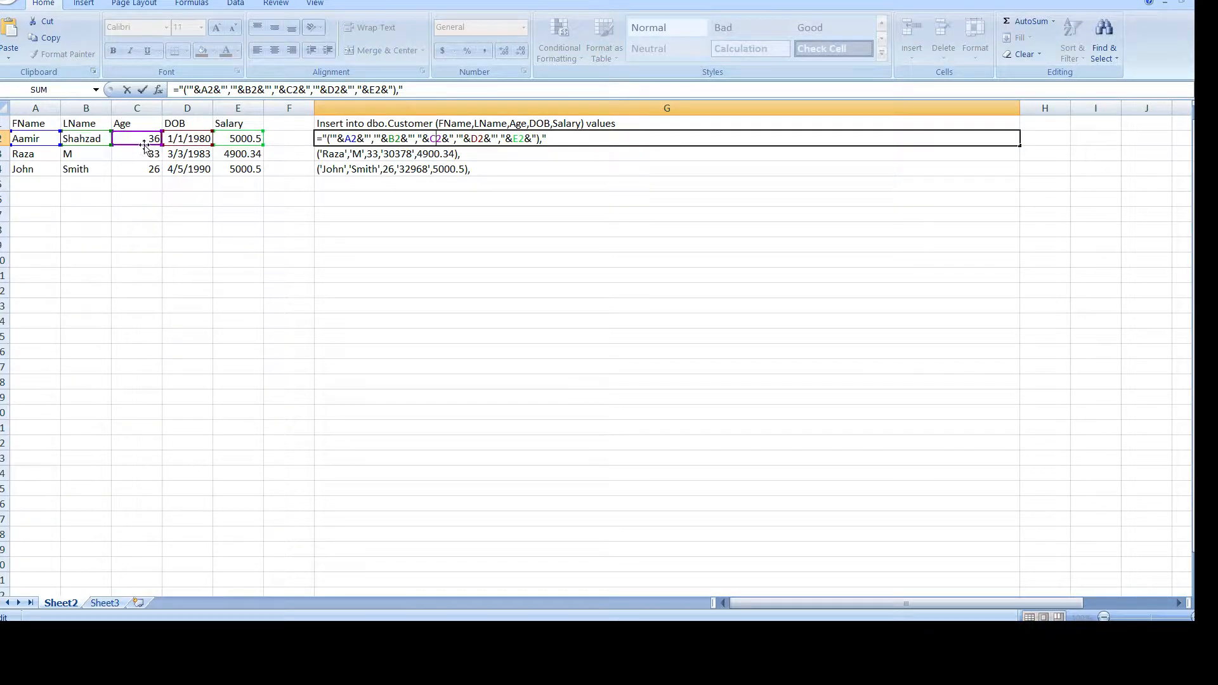
{"action": "left_click", "coordinate": [191, 151]}
{"action": "left_click", "coordinate": [191, 139]}
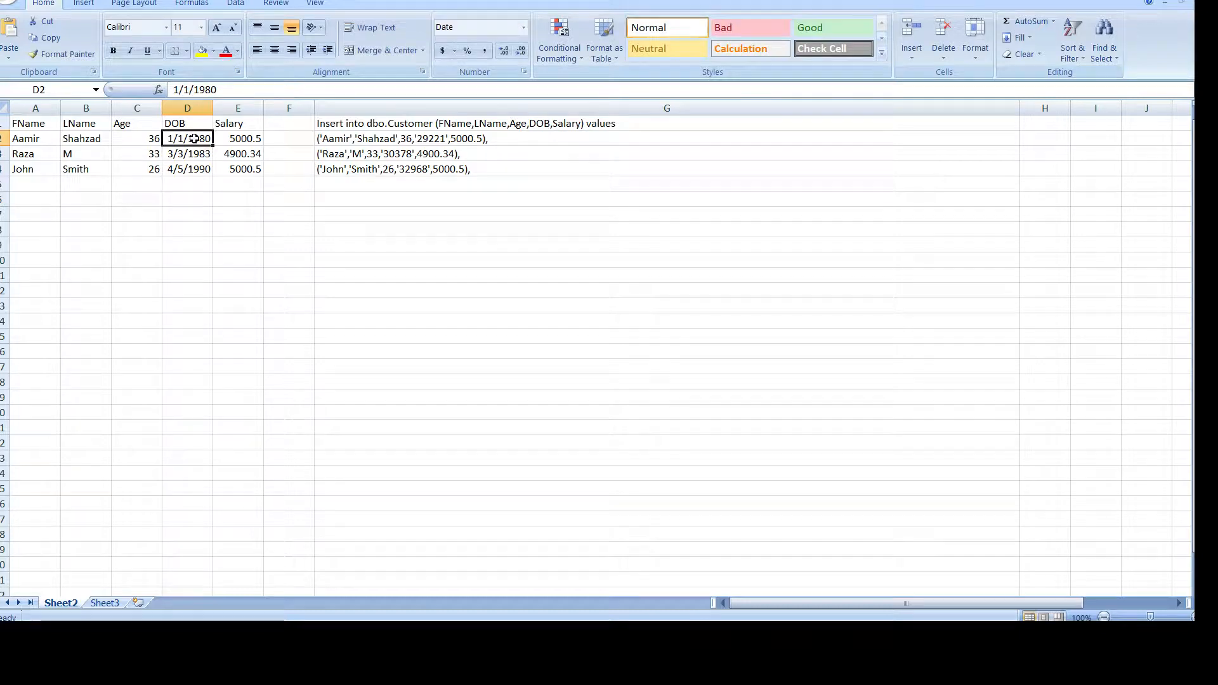
Wrap D2 as TEXT(D2,"DD/MM/YYYY") in G2's formula and refill it down to G4.
{"action": "double_click", "coordinate": [463, 139]}
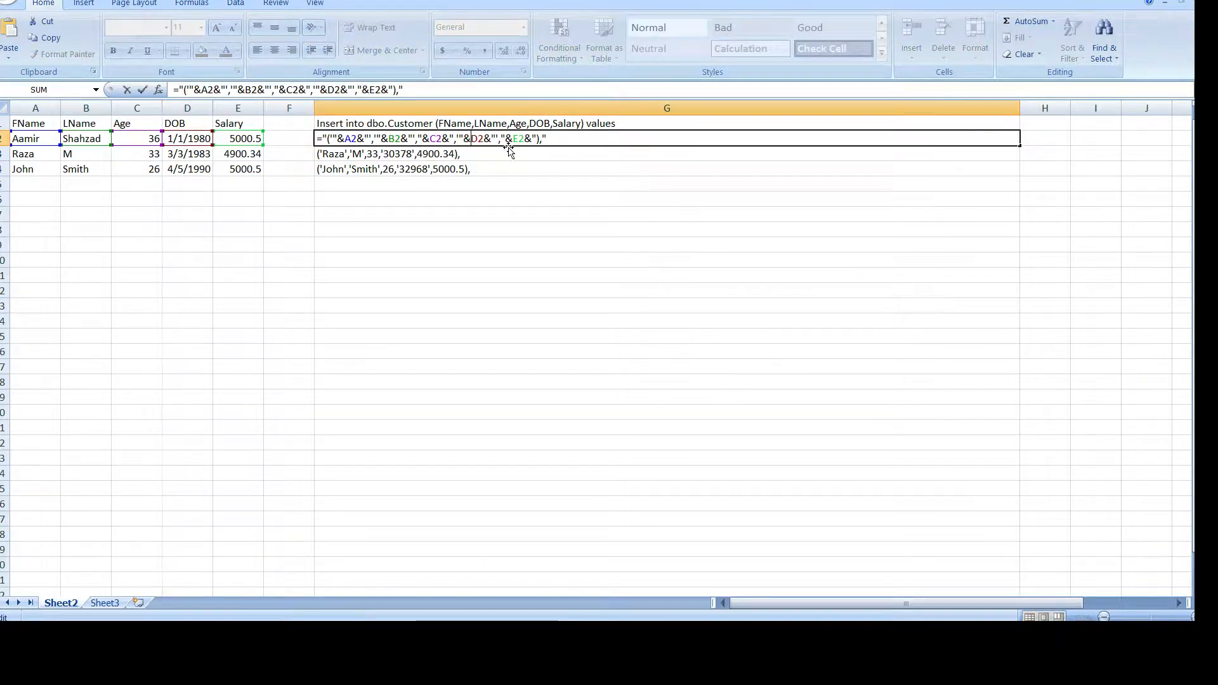
{"action": "type", "text": "TEXT"}
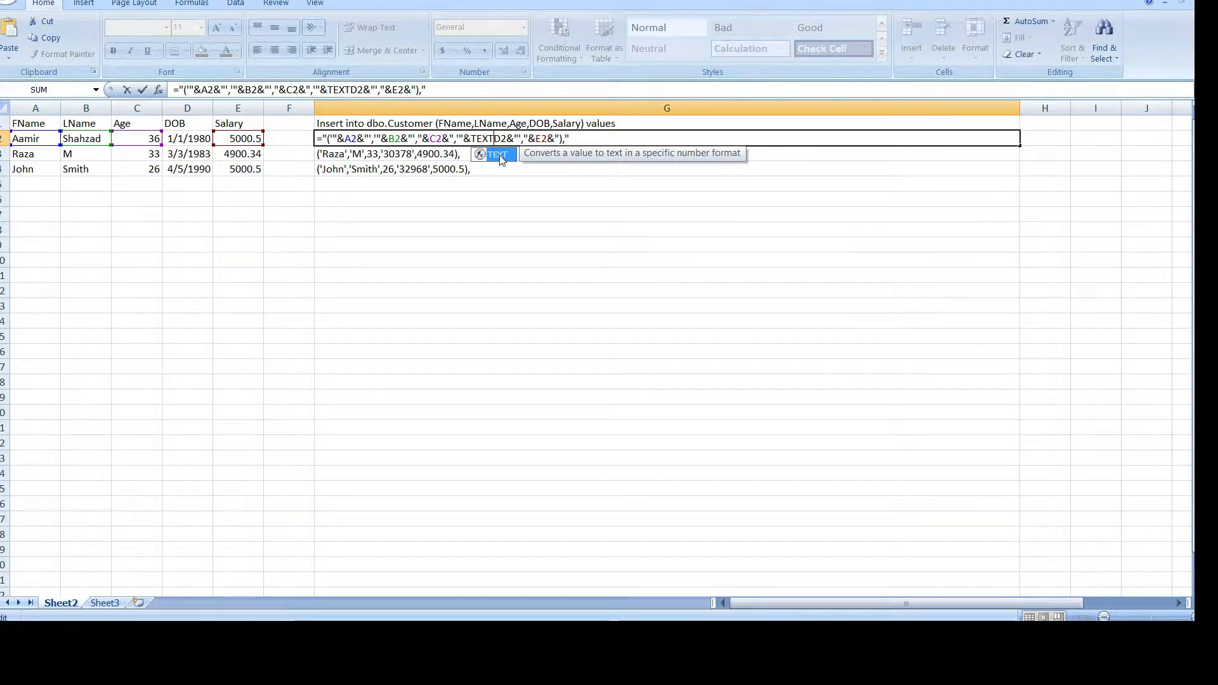
{"action": "double_click", "coordinate": [498, 155]}
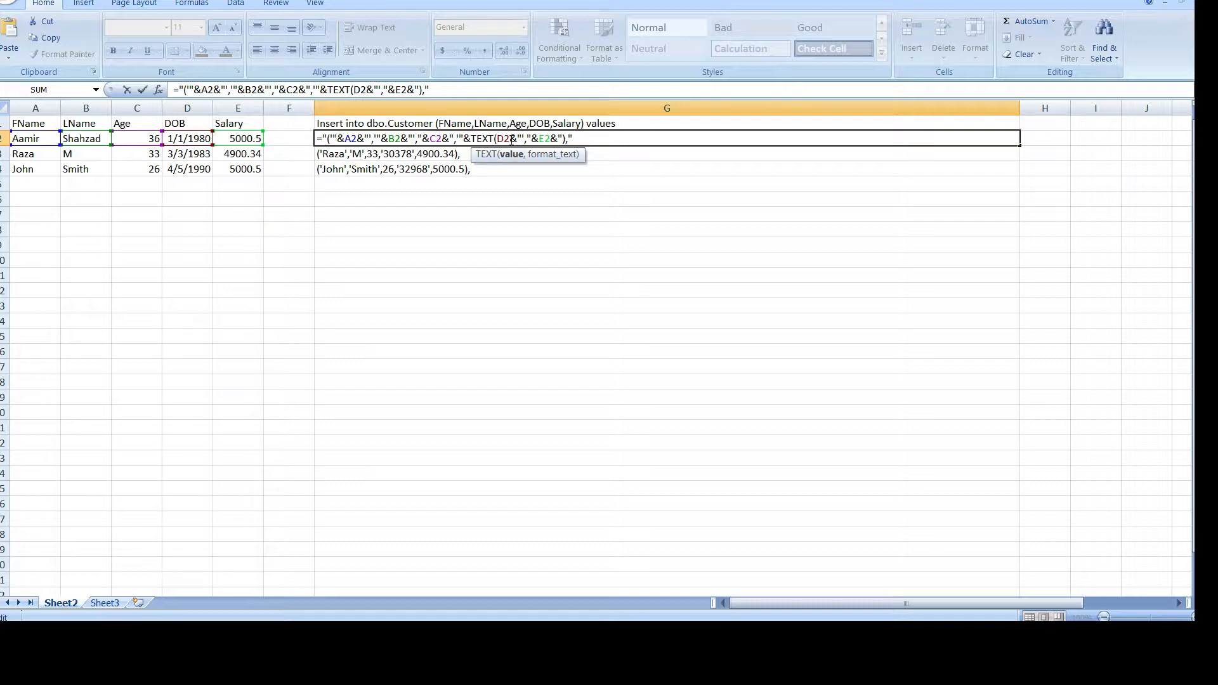
{"action": "left_click", "coordinate": [512, 140]}
{"action": "type", "text": ","}
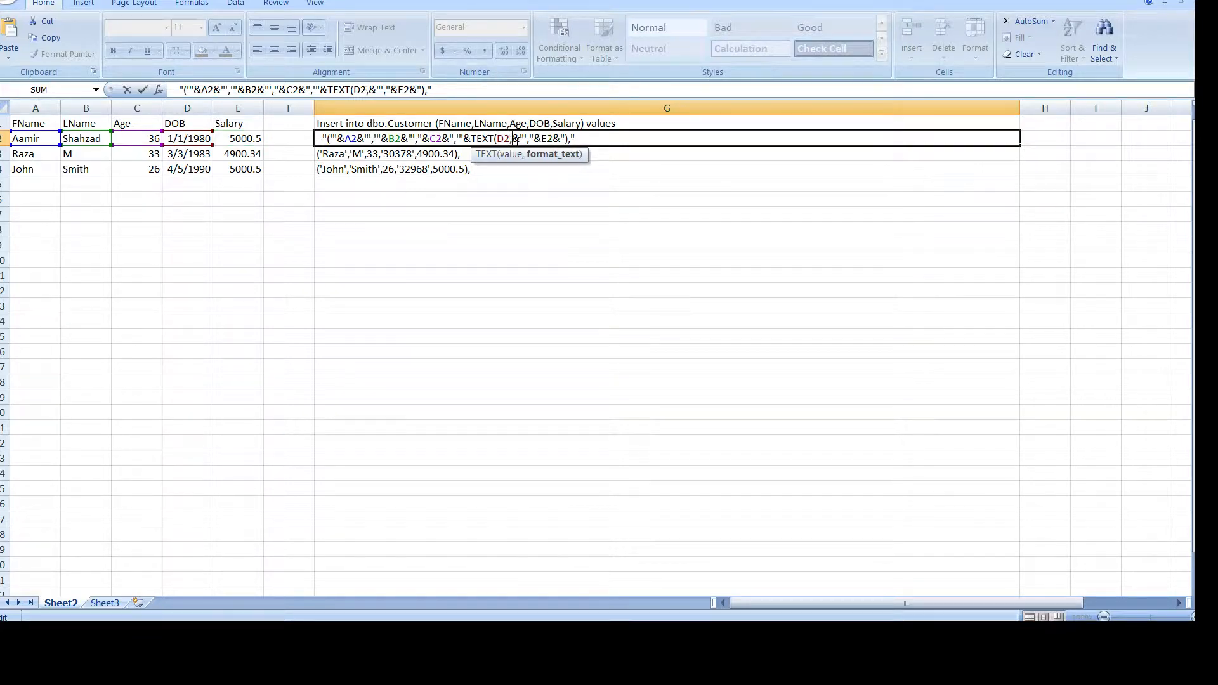
{"action": "type", "text": "\""}
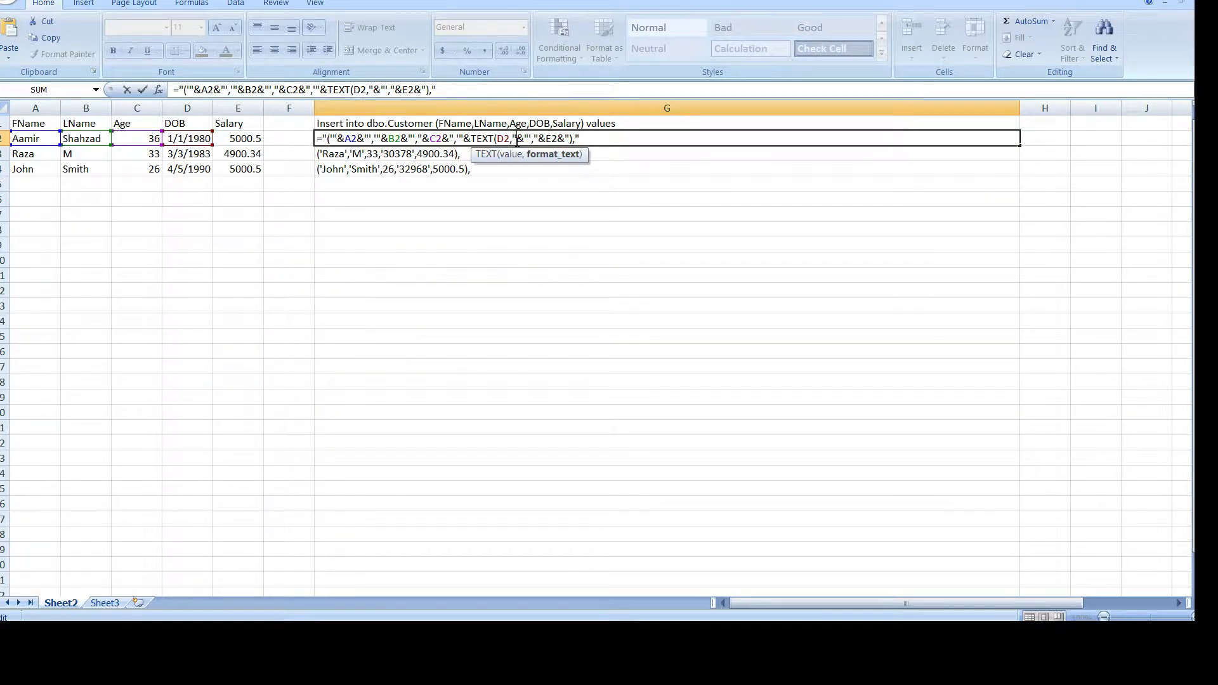
{"action": "type", "text": "DD"}
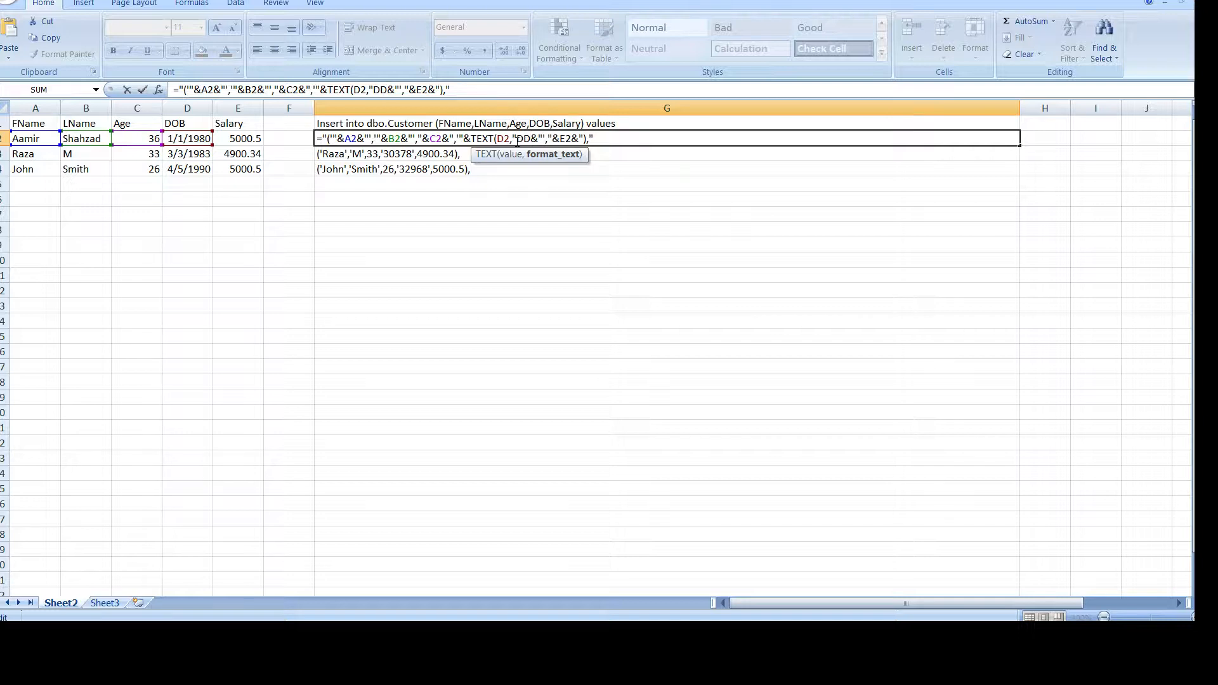
{"action": "type", "text": "/MM"}
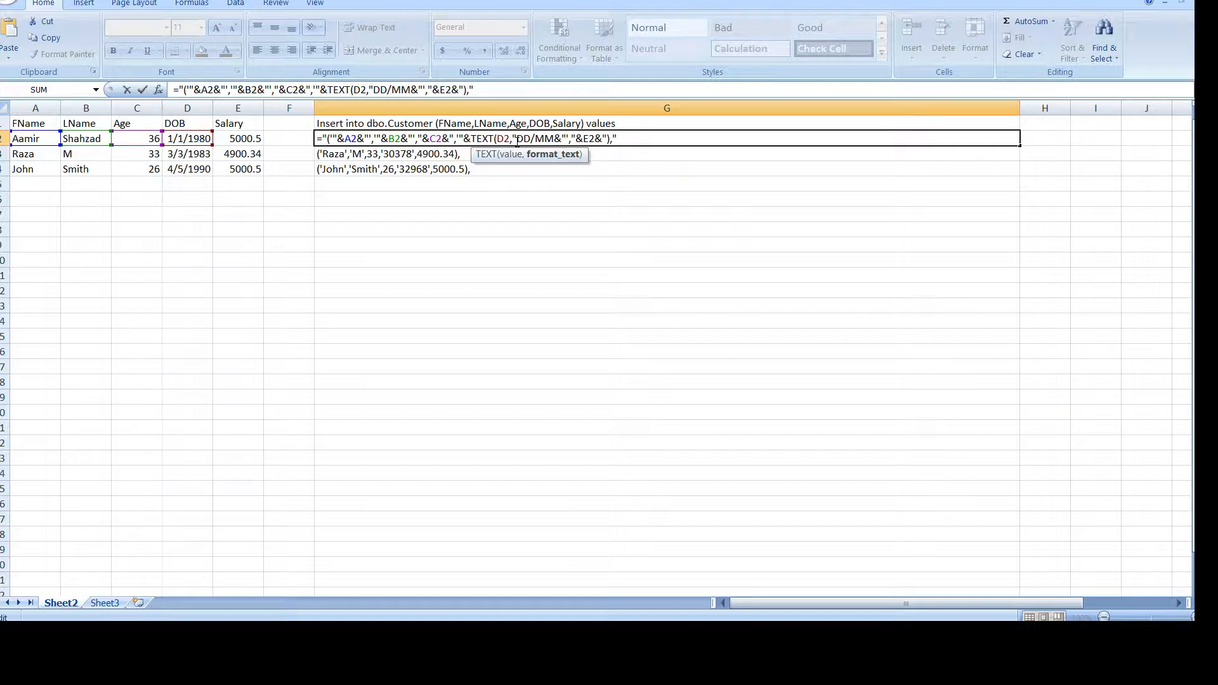
{"action": "type", "text": "/YYYY"}
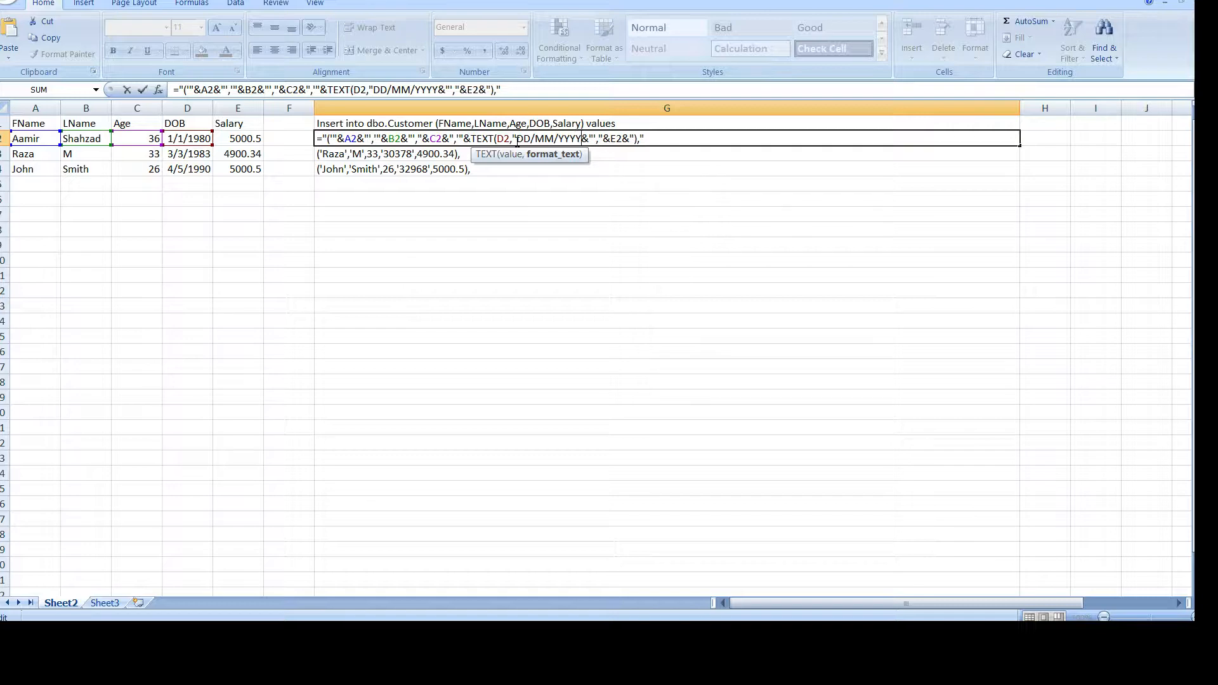
{"action": "type", "text": "\")"}
{"action": "key", "text": "Return"}
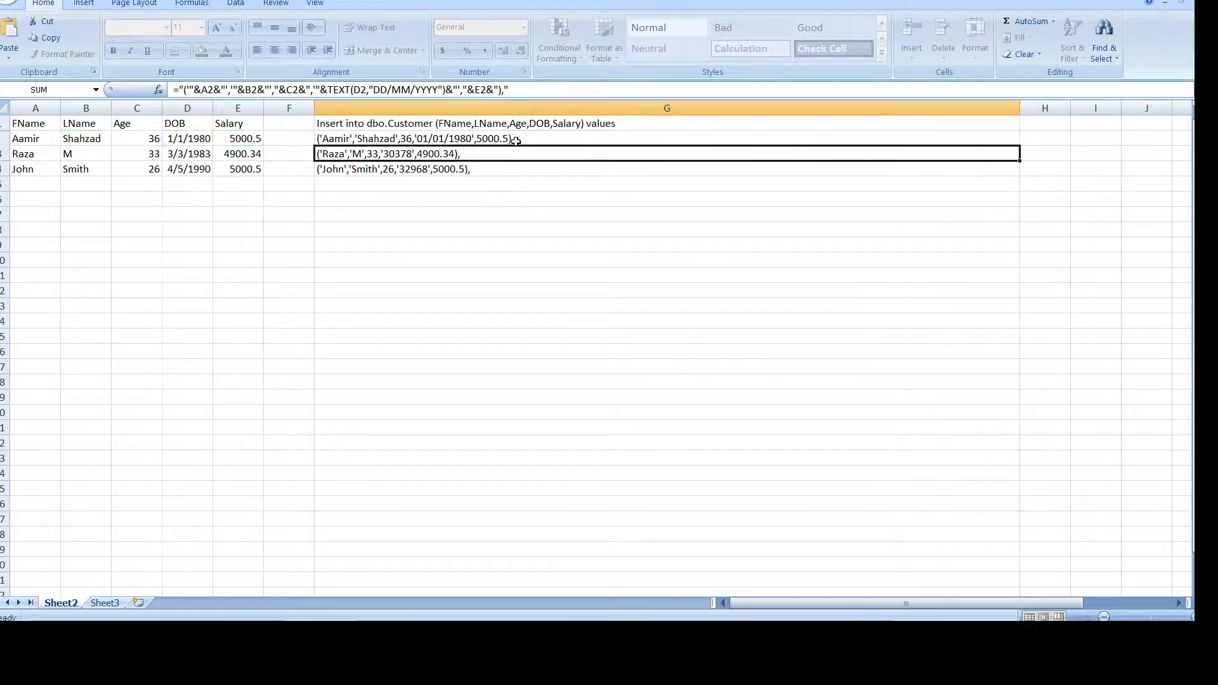
{"action": "left_click", "coordinate": [444, 139]}
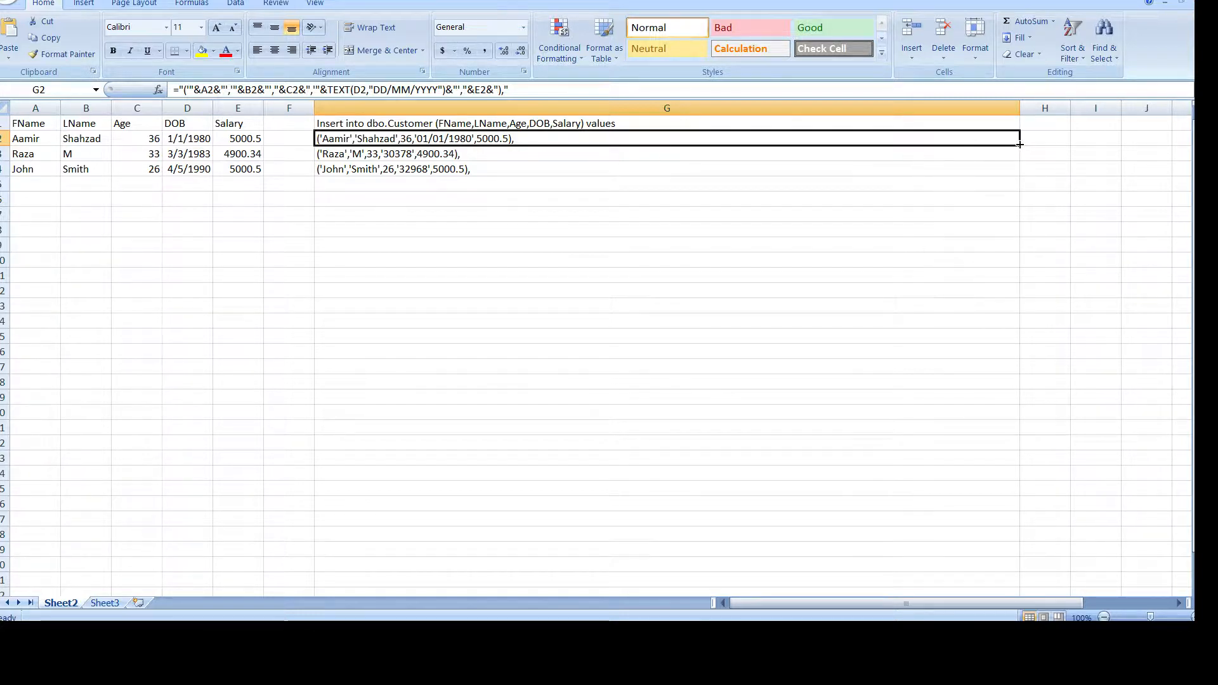
{"action": "left_click_drag", "start_coordinate": [1020, 145], "coordinate": [1019, 173]}
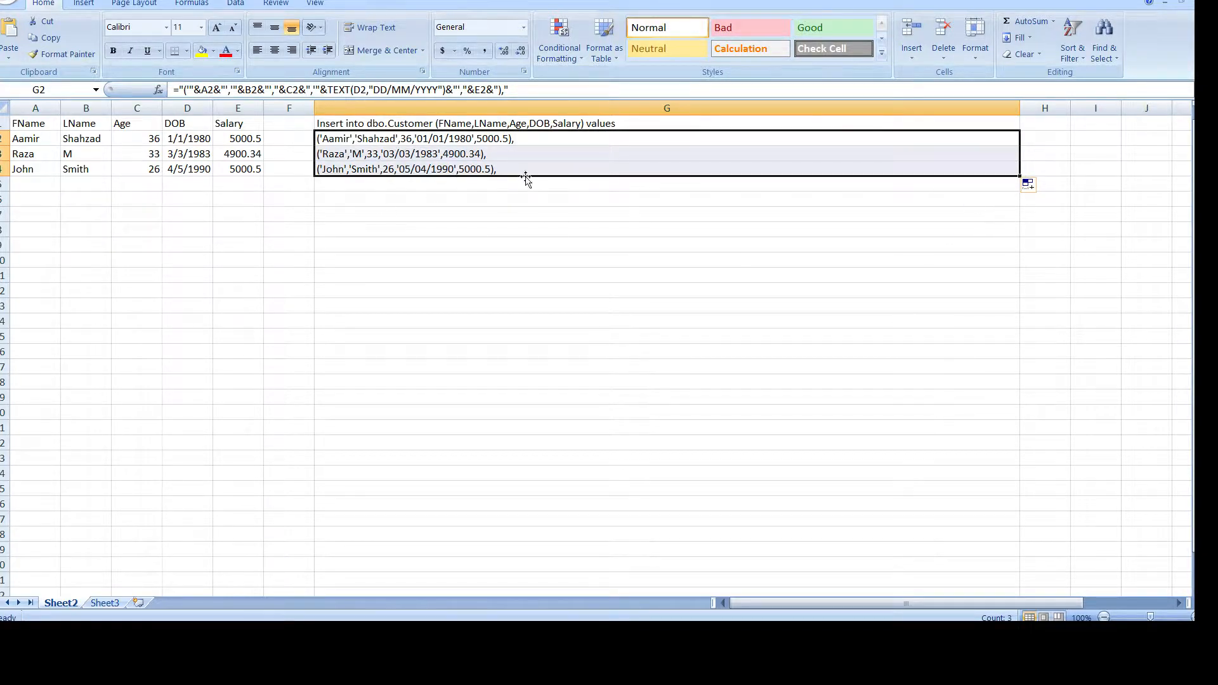
{"action": "left_click", "coordinate": [492, 155]}
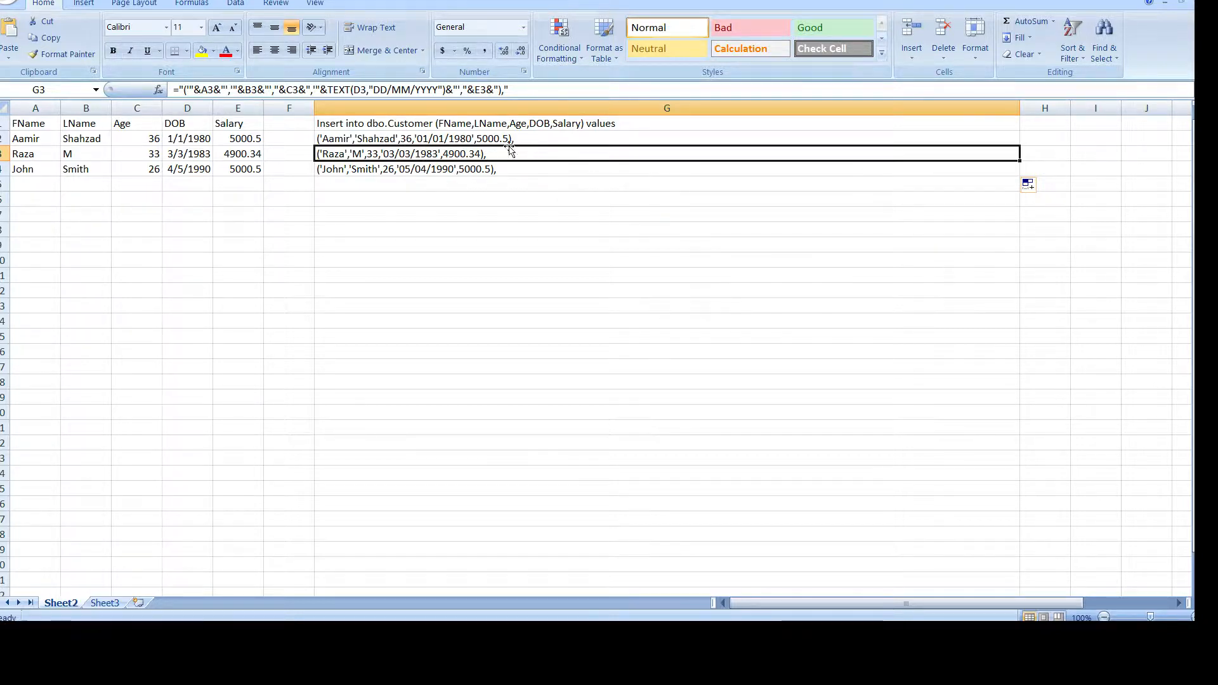
Copy the G1:G4 Insert rows and start a blank new query (SQLQuery4) in SSMS.
{"action": "left_click_drag", "start_coordinate": [440, 123], "coordinate": [459, 169]}
{"action": "key", "text": "ctrl+c"}
{"action": "right_click", "coordinate": [458, 155]}
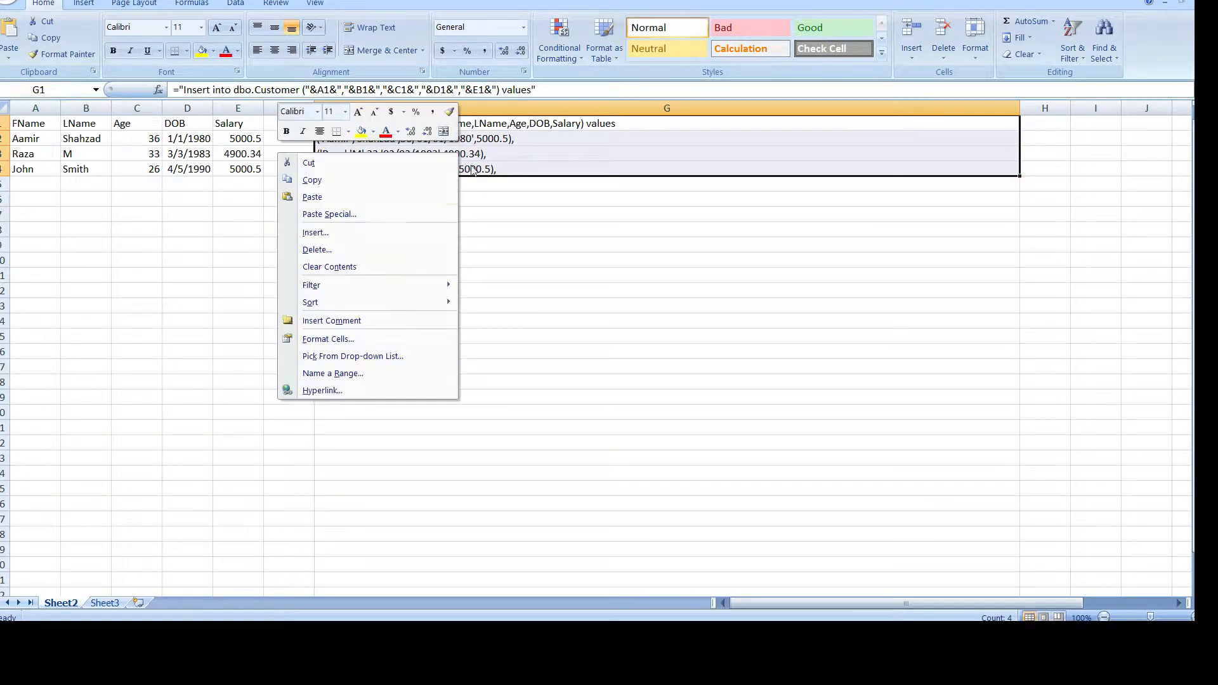
{"action": "left_click", "coordinate": [392, 180]}
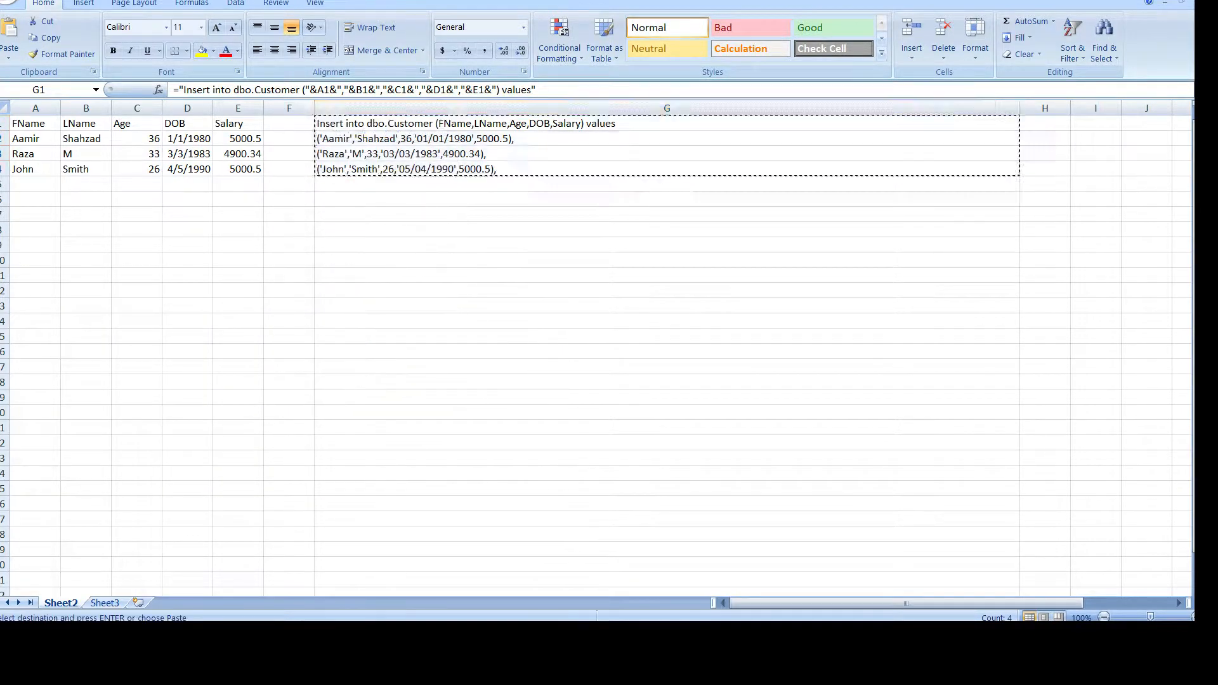
{"action": "key", "text": "alt+Tab"}
{"action": "left_click", "coordinate": [148, 17]}
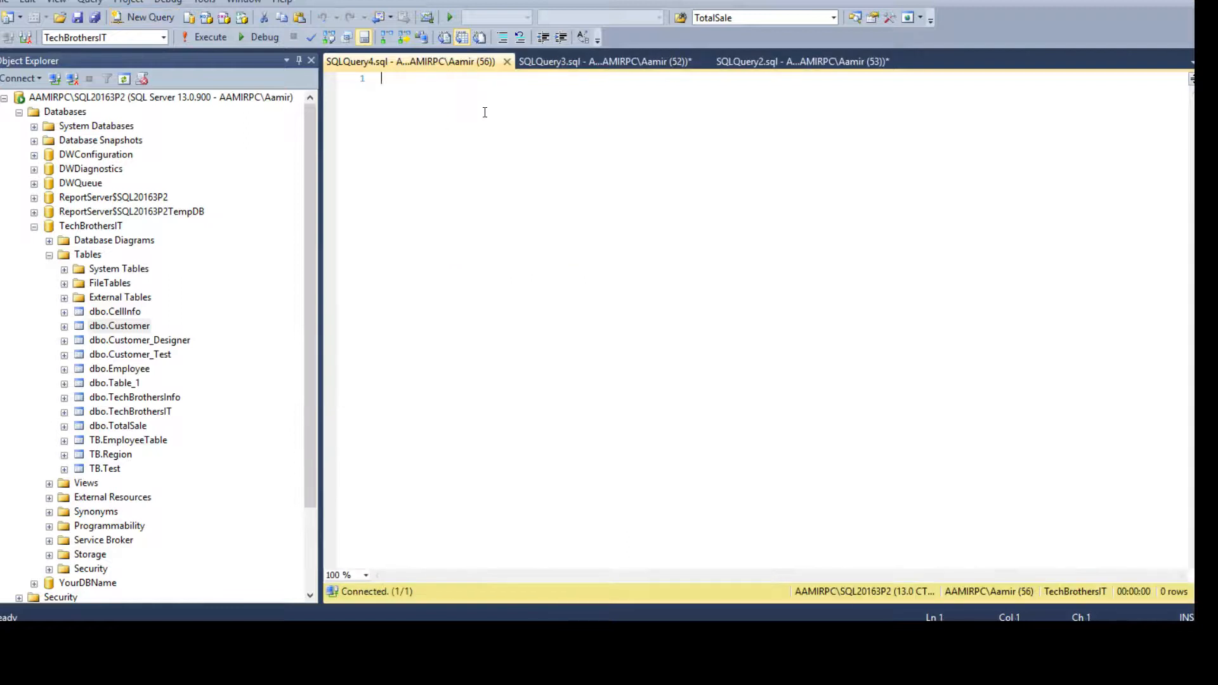
Paste the copied Insert statement into the new query and review its column list and first row.
{"action": "right_click", "coordinate": [456, 138]}
{"action": "left_click", "coordinate": [502, 184]}
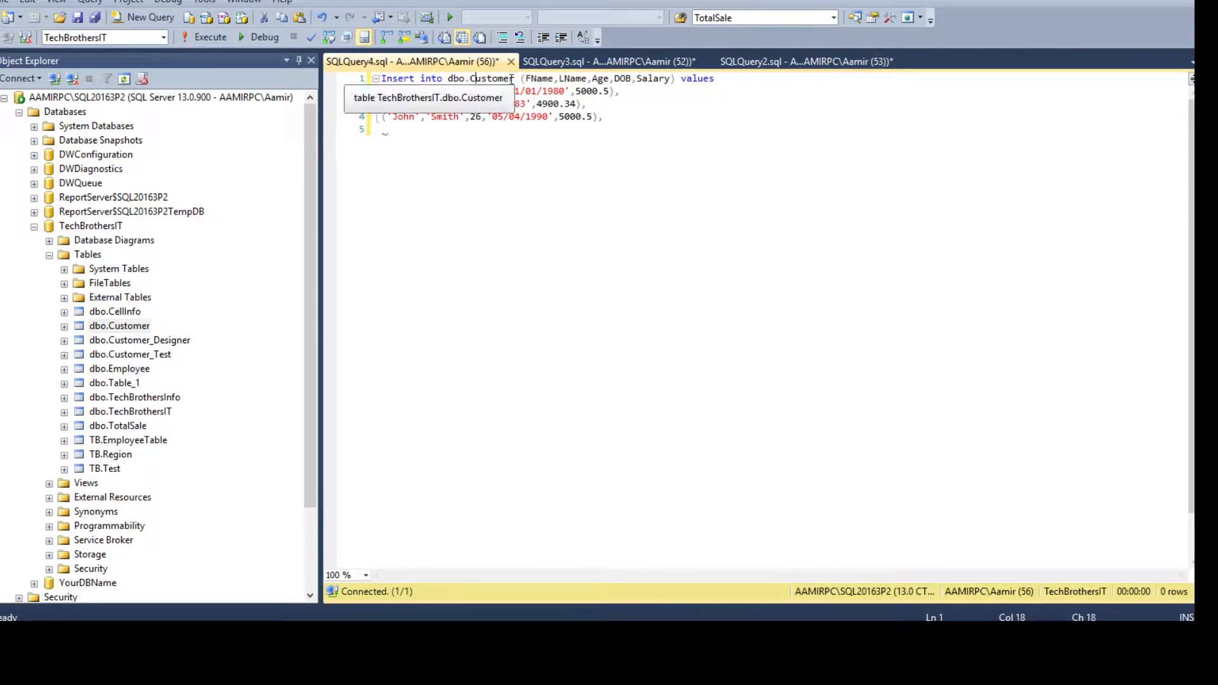
{"action": "left_click", "coordinate": [583, 79]}
{"action": "left_click", "coordinate": [615, 79]}
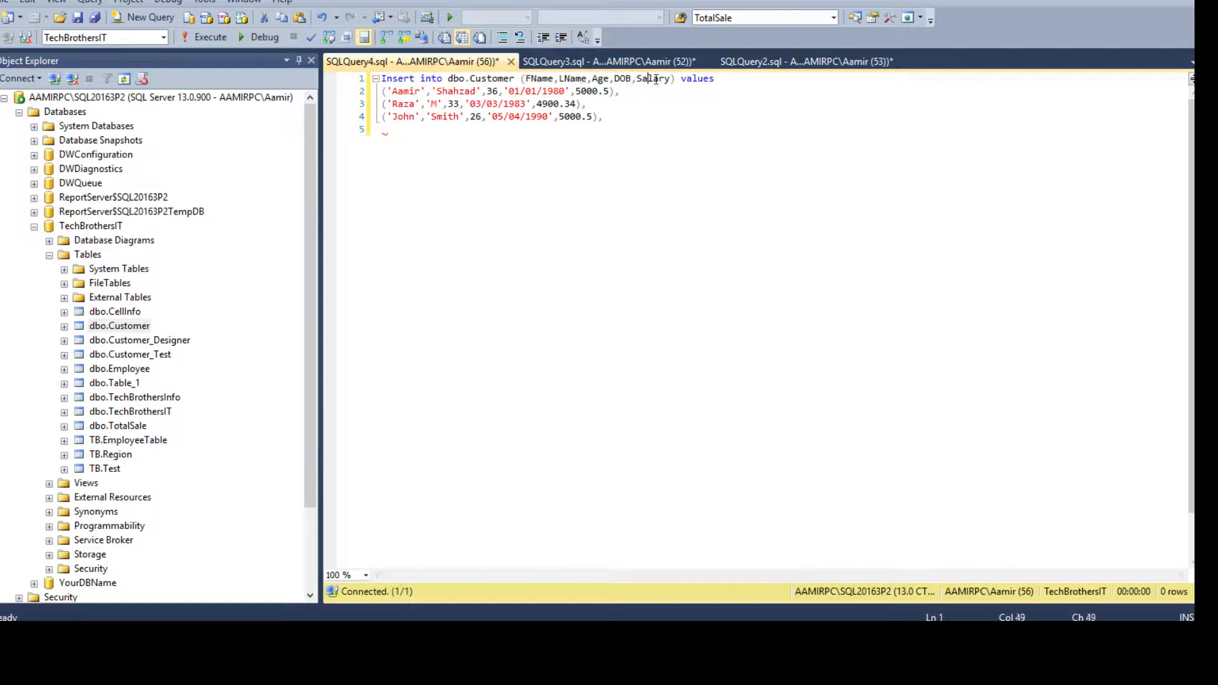
{"action": "left_click_drag", "start_coordinate": [707, 80], "coordinate": [381, 79]}
{"action": "left_click", "coordinate": [459, 92]}
Delete the last row's trailing comma and execute the Insert, adding 3 rows to dbo.Customer.
{"action": "left_click", "coordinate": [606, 119]}
{"action": "key", "text": "BackSpace"}
{"action": "left_click_drag", "start_coordinate": [621, 116], "coordinate": [380, 79]}
{"action": "left_click", "coordinate": [207, 37]}
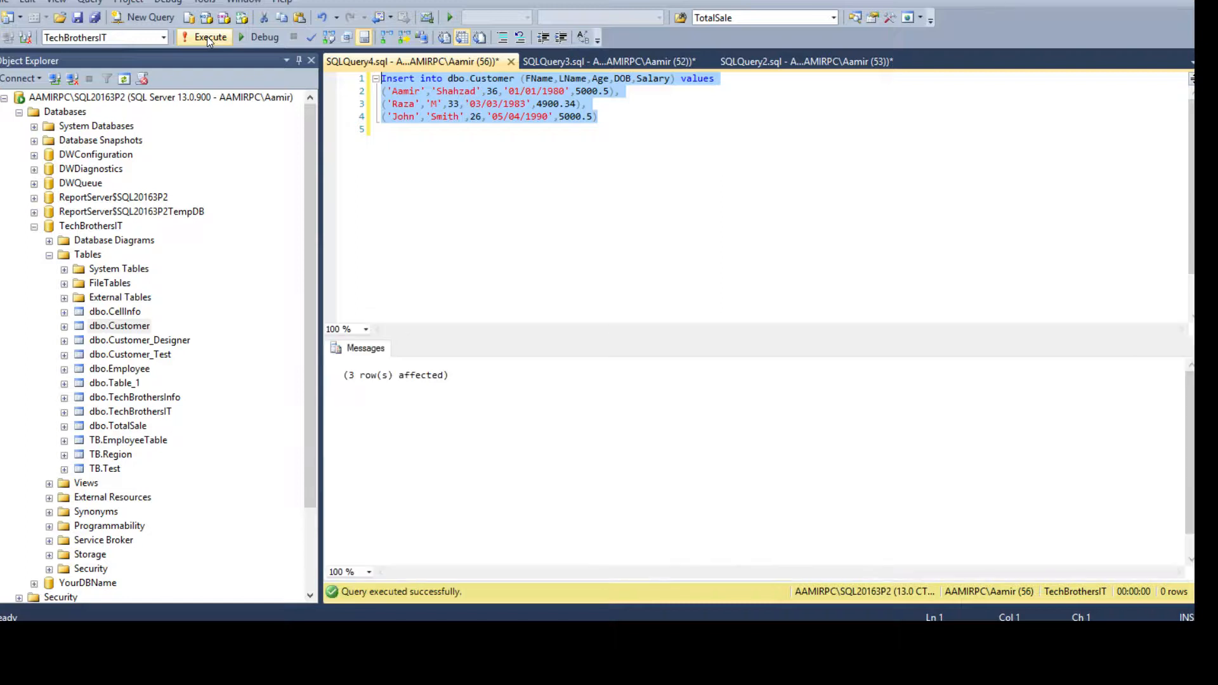
Copy the table name dbo.Customer for a follow-up query below the statement.
{"action": "left_click", "coordinate": [573, 127]}
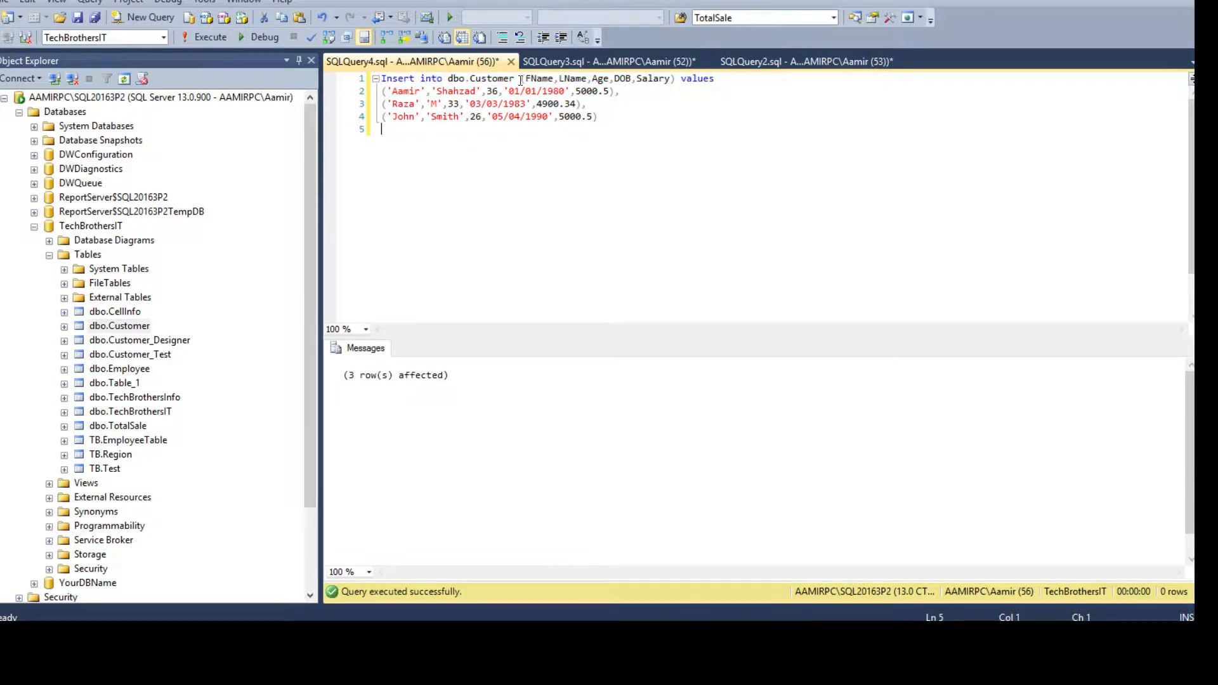
{"action": "left_click_drag", "start_coordinate": [521, 80], "coordinate": [442, 80]}
{"action": "right_click", "coordinate": [459, 79]}
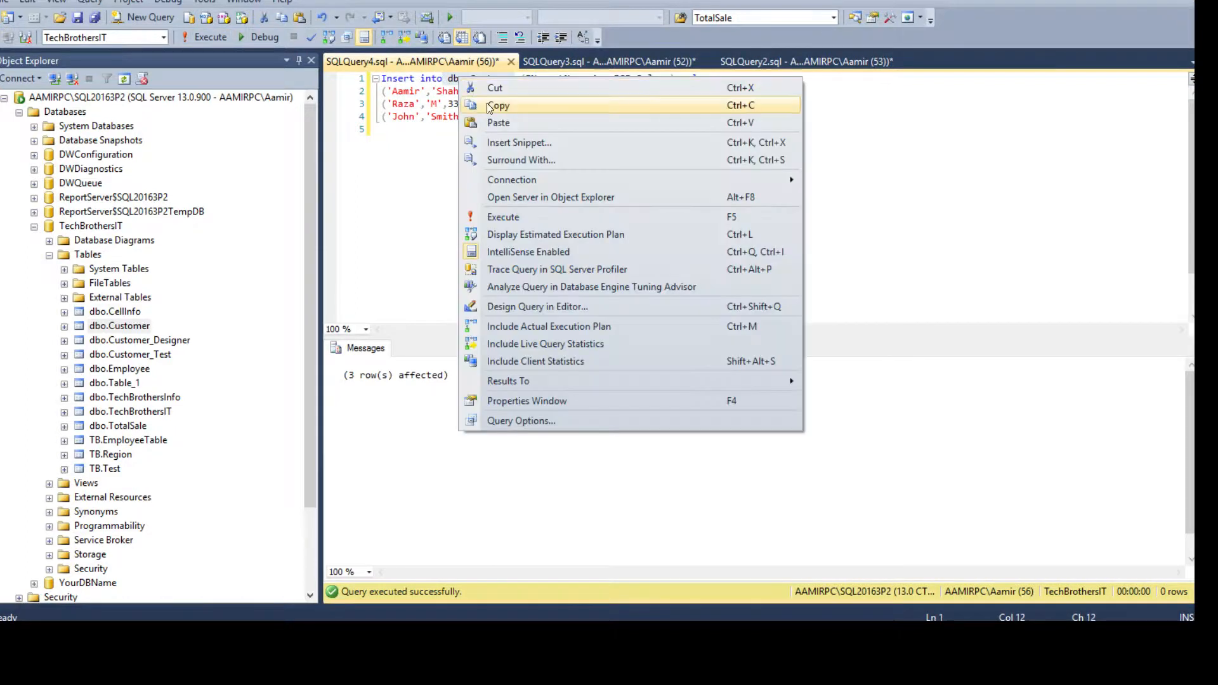
{"action": "left_click", "coordinate": [489, 107]}
{"action": "left_click", "coordinate": [618, 137]}
Run Select * From dbo.Customer and check the DOB values of the three returned rows.
{"action": "key", "text": "Return"}
{"action": "key", "text": "Return"}
{"action": "type", "text": "S"}
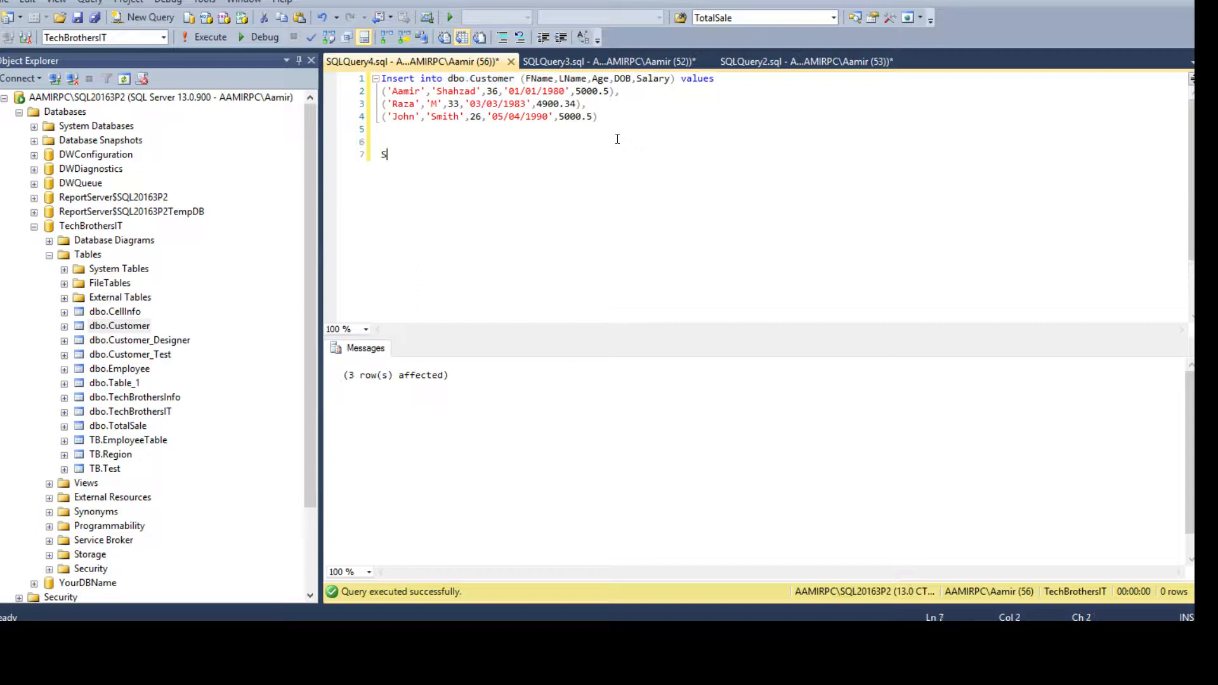
{"action": "type", "text": "elect * From"}
{"action": "key", "text": "ctrl+v"}
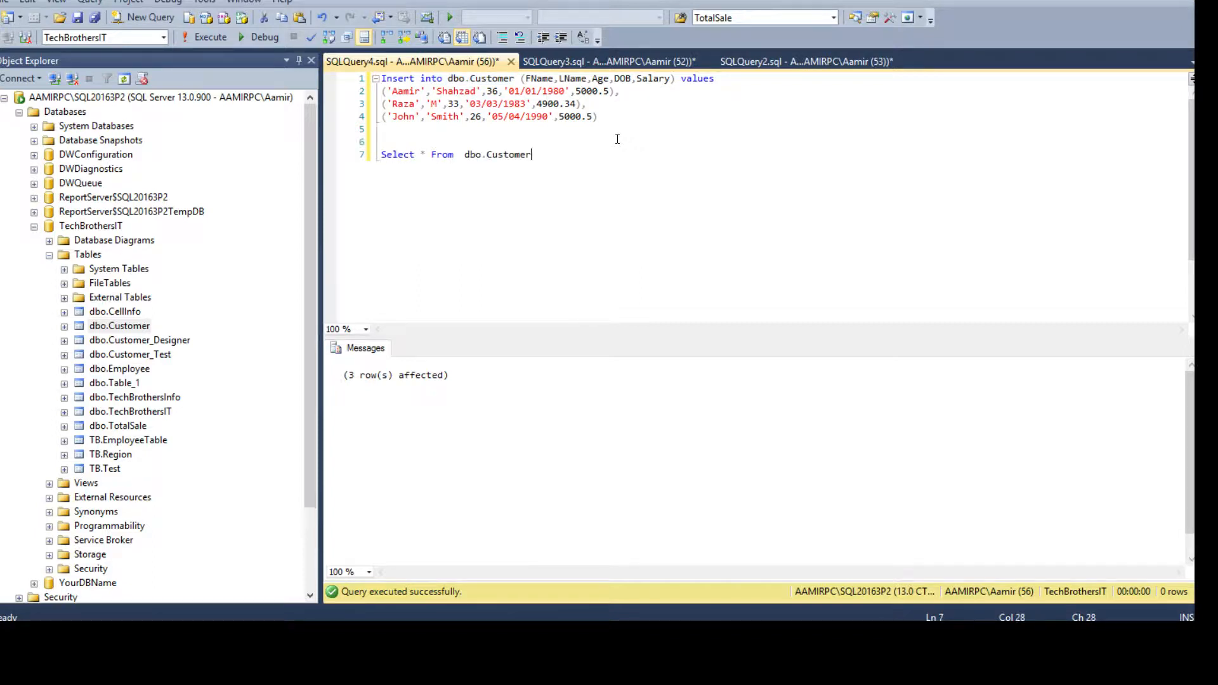
{"action": "key", "text": "shift+Up"}
{"action": "left_click", "coordinate": [210, 36]}
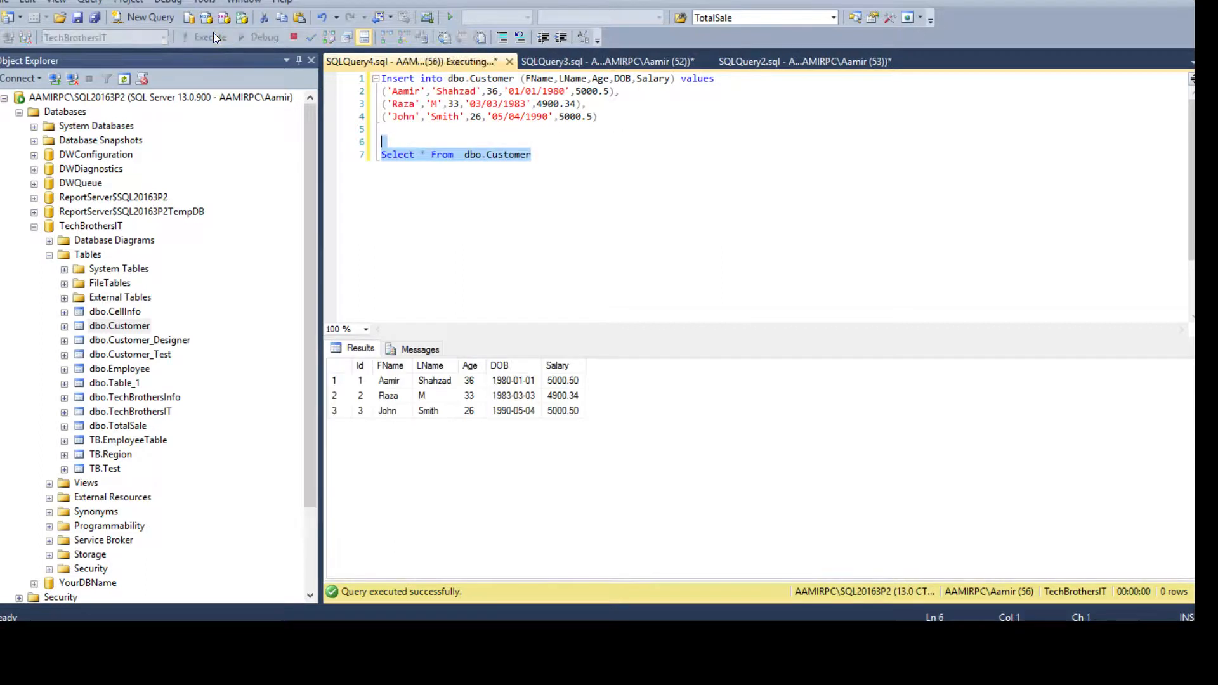
{"action": "left_click_drag", "start_coordinate": [497, 379], "coordinate": [525, 413]}
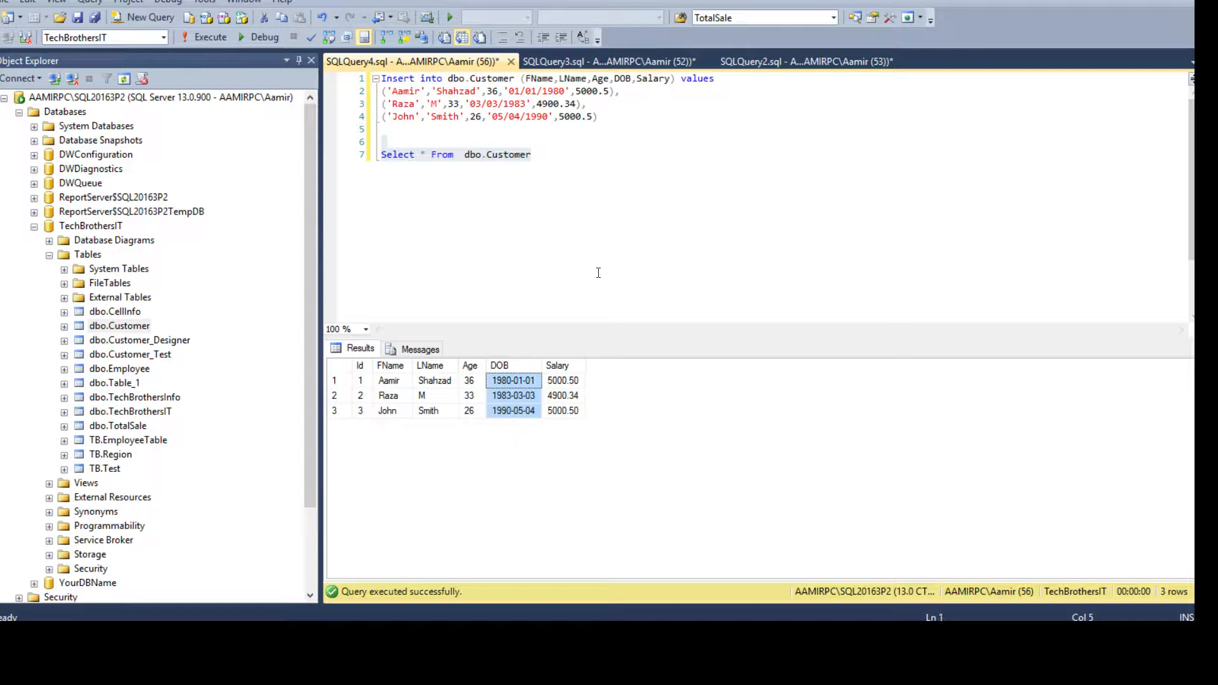
{"action": "left_click", "coordinate": [531, 155]}
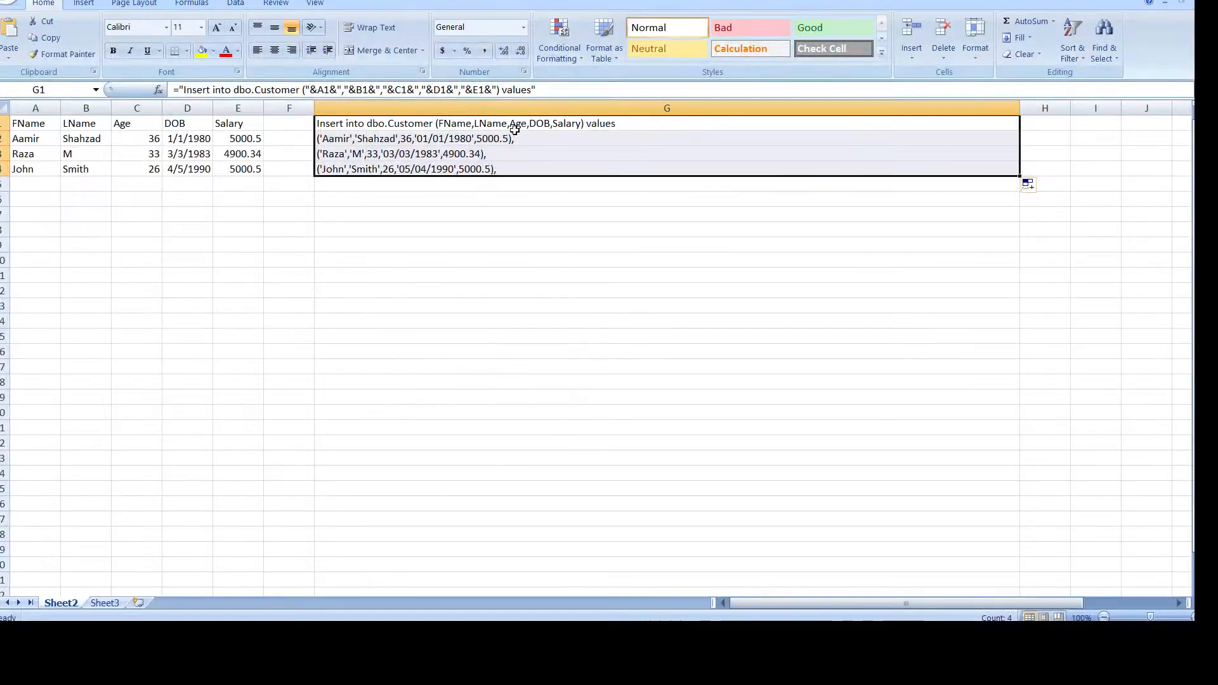
Display G1's Insert header formula, cancel an accidental edit, and show the formula again.
{"action": "double_click", "coordinate": [636, 120]}
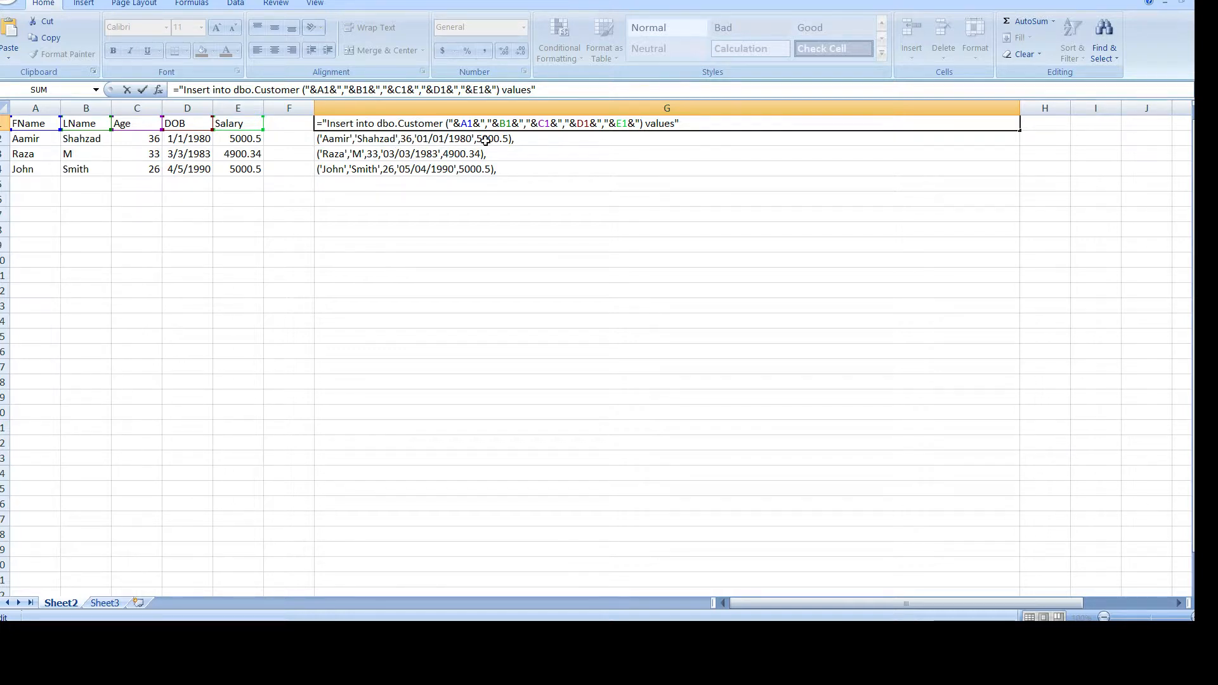
{"action": "left_click", "coordinate": [522, 141]}
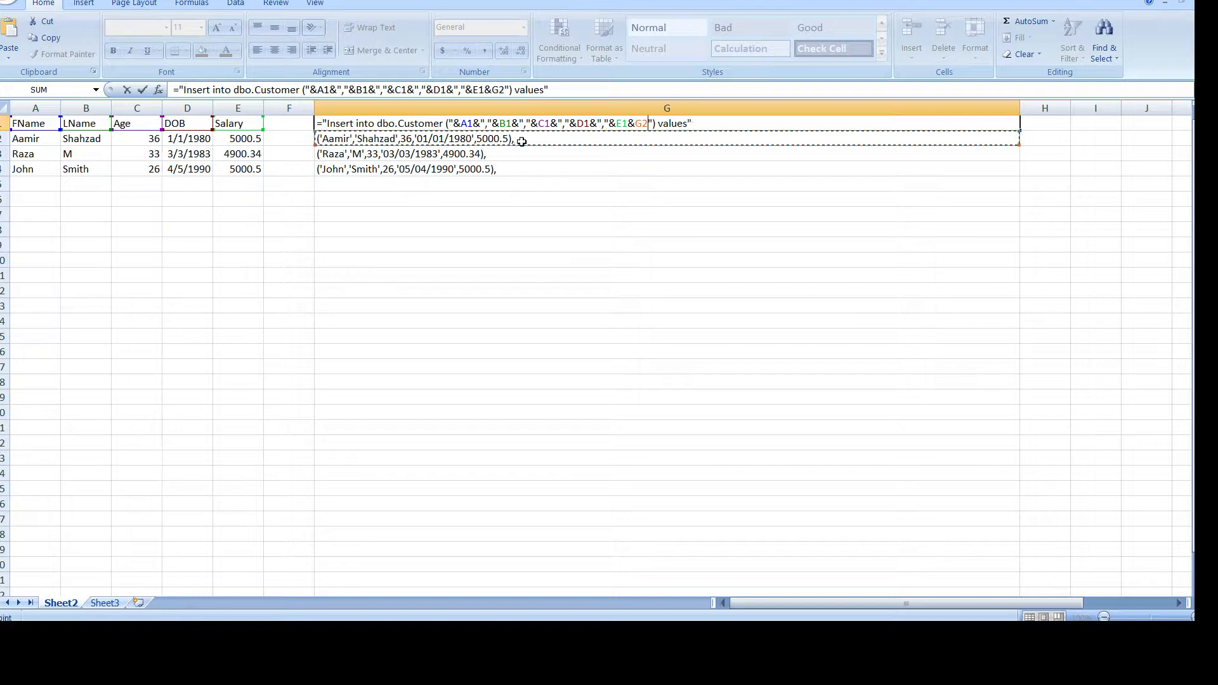
{"action": "key", "text": "Escape"}
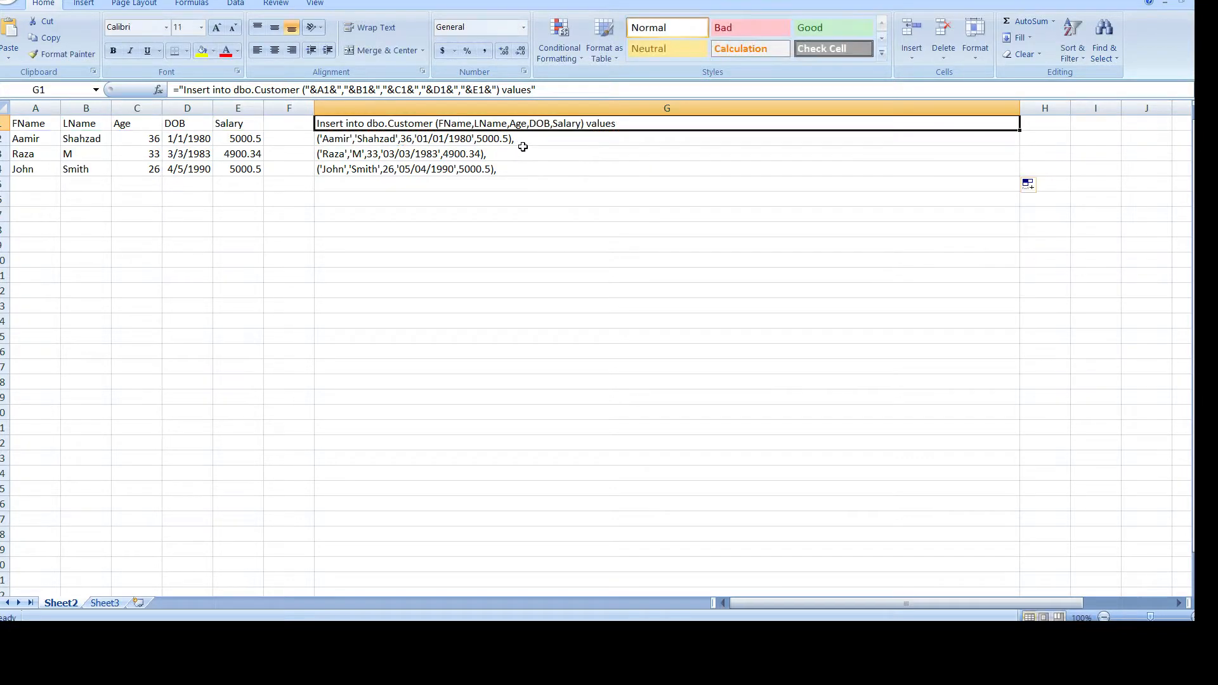
{"action": "double_click", "coordinate": [631, 122]}
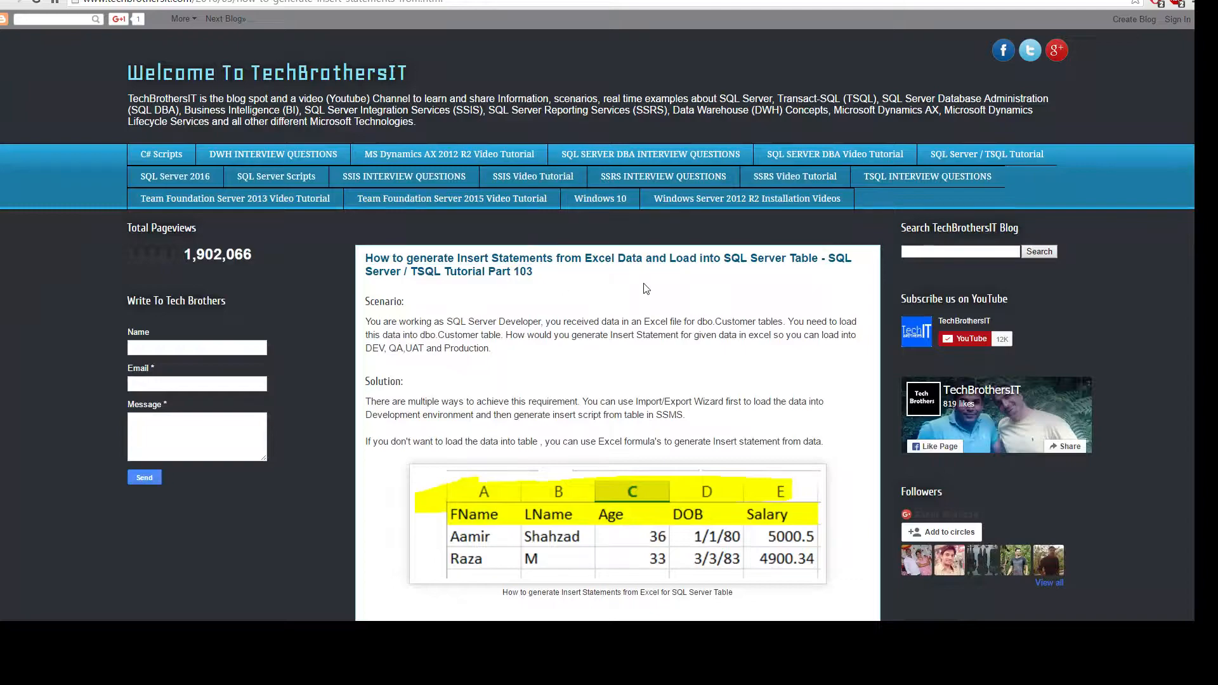
{"action": "left_click", "coordinate": [990, 157]}
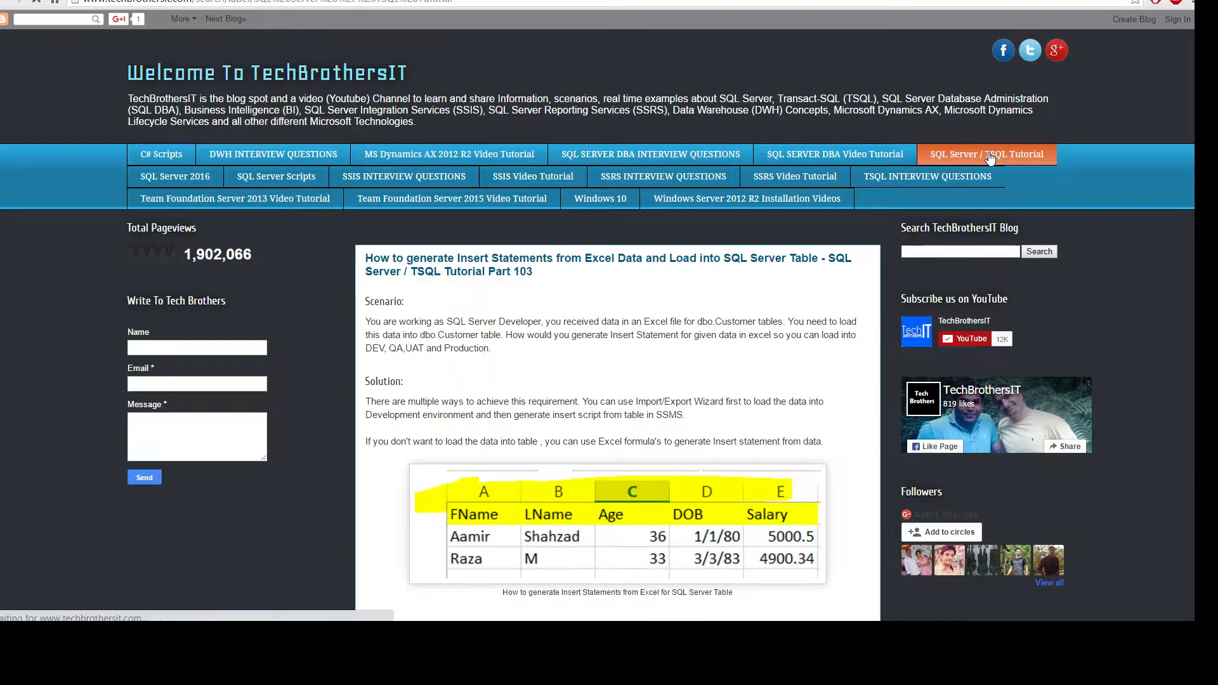
{"action": "scroll", "coordinate": [596, 353], "scroll_direction": "down", "scroll_amount": 9}
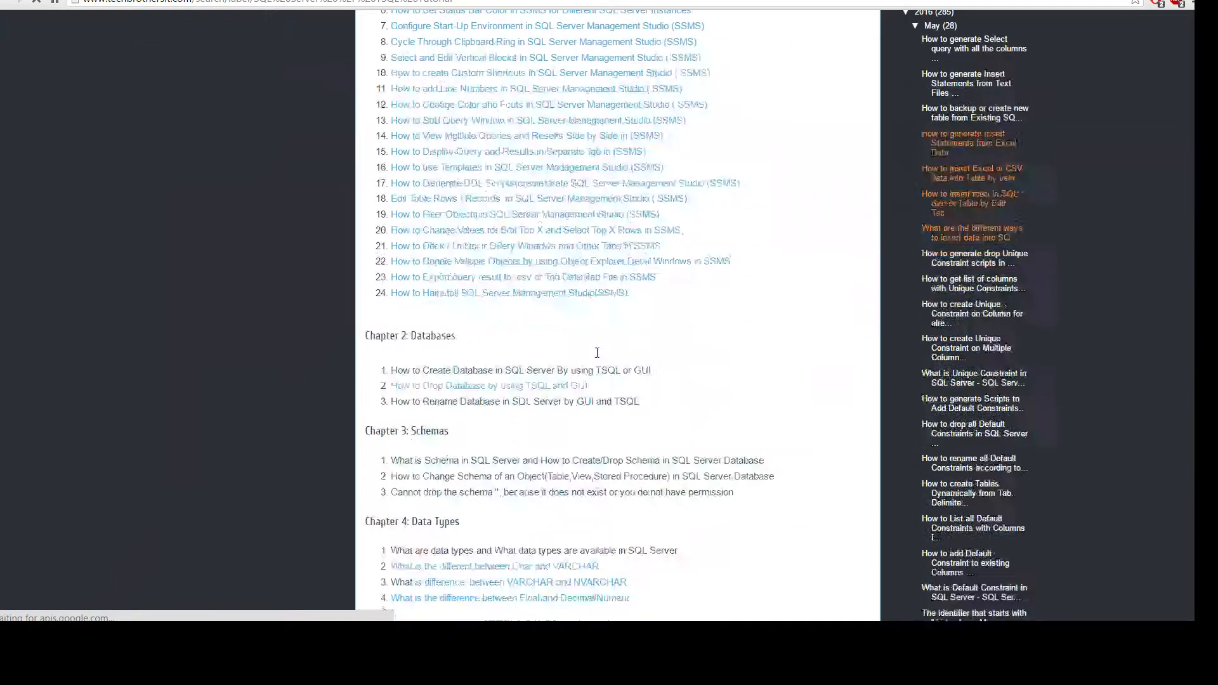
{"action": "scroll", "coordinate": [597, 353], "scroll_direction": "down", "scroll_amount": 15}
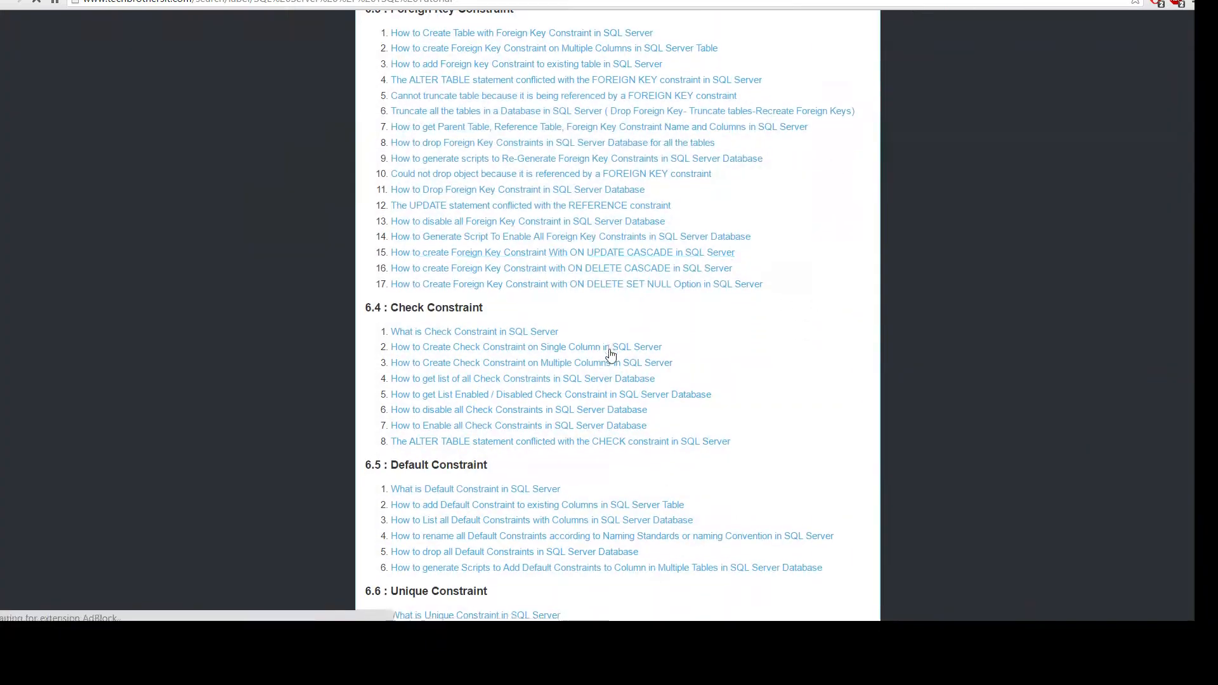
{"action": "scroll", "coordinate": [611, 355], "scroll_direction": "down", "scroll_amount": 7}
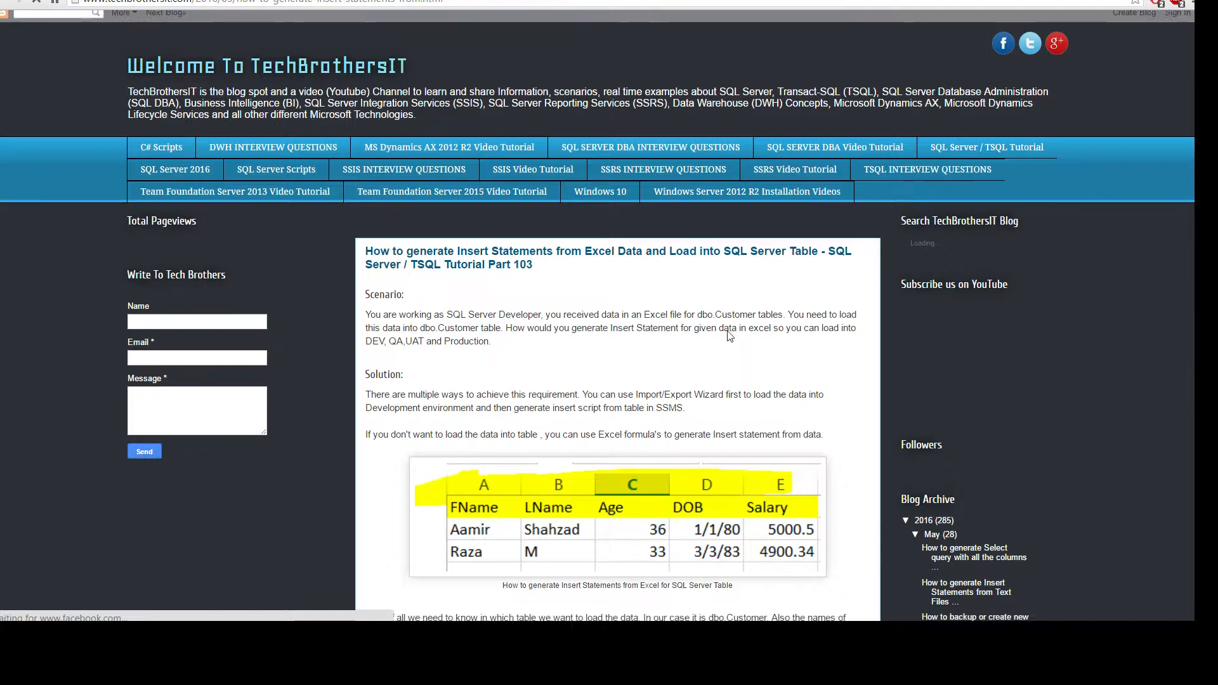
{"action": "scroll", "coordinate": [730, 337], "scroll_direction": "down", "scroll_amount": 3}
{"action": "scroll", "coordinate": [702, 248], "scroll_direction": "down", "scroll_amount": 4}
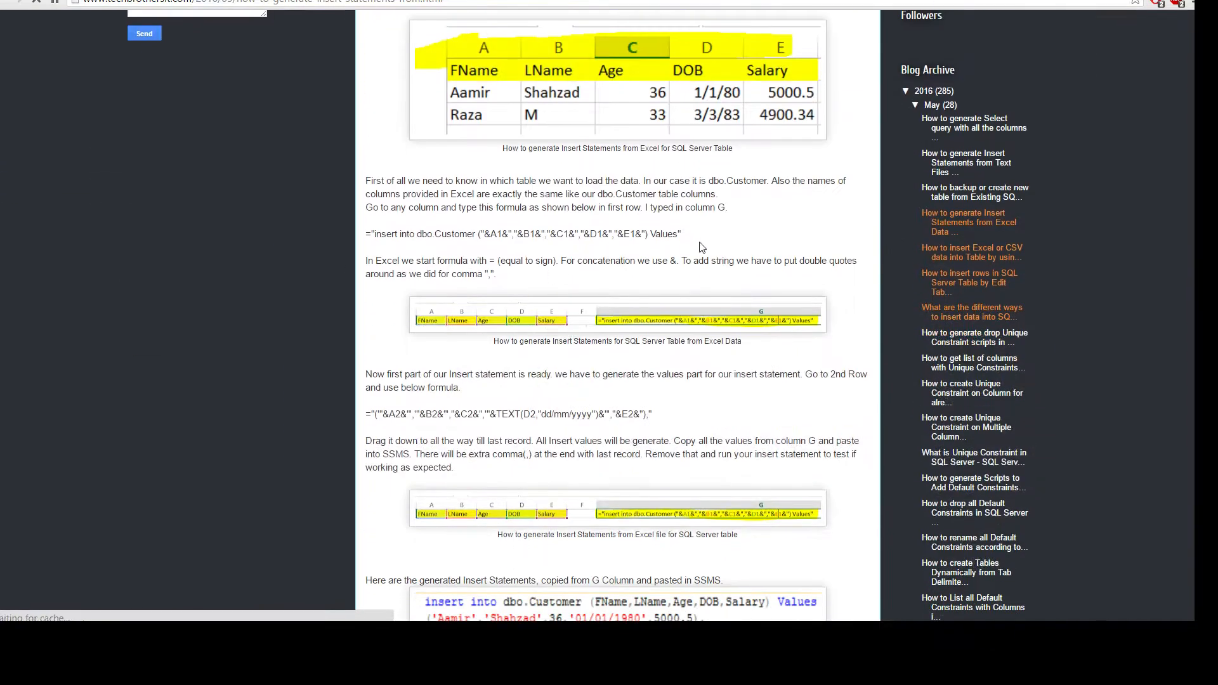
{"action": "left_click_drag", "start_coordinate": [702, 247], "coordinate": [372, 249]}
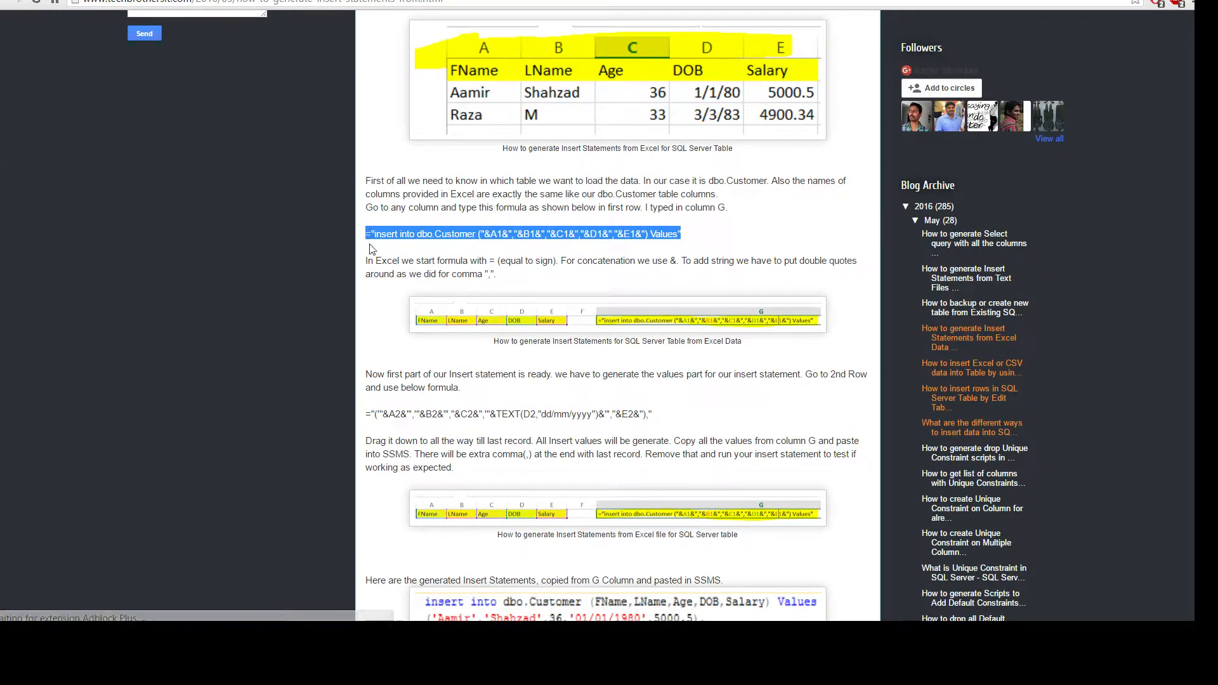
{"action": "left_click_drag", "start_coordinate": [686, 413], "coordinate": [521, 413]}
{"action": "left_click", "coordinate": [512, 418]}
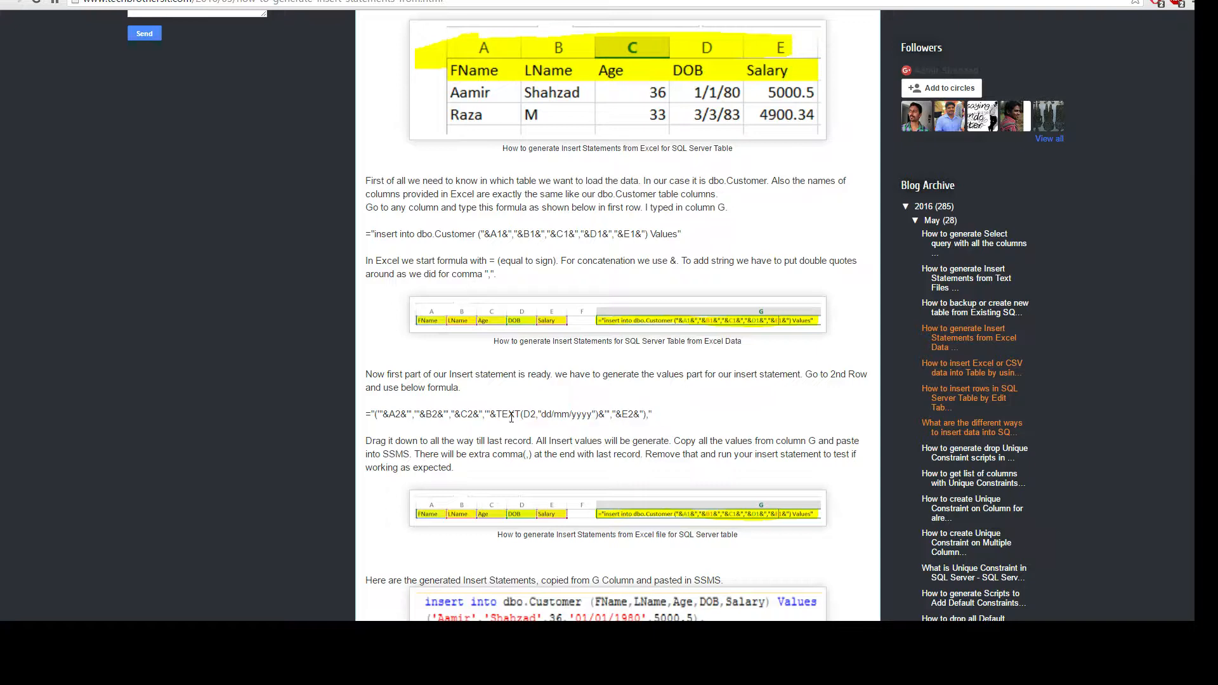
{"action": "double_click", "coordinate": [512, 417]}
{"action": "left_click", "coordinate": [483, 415]}
{"action": "left_click_drag", "start_coordinate": [366, 417], "coordinate": [709, 409]}
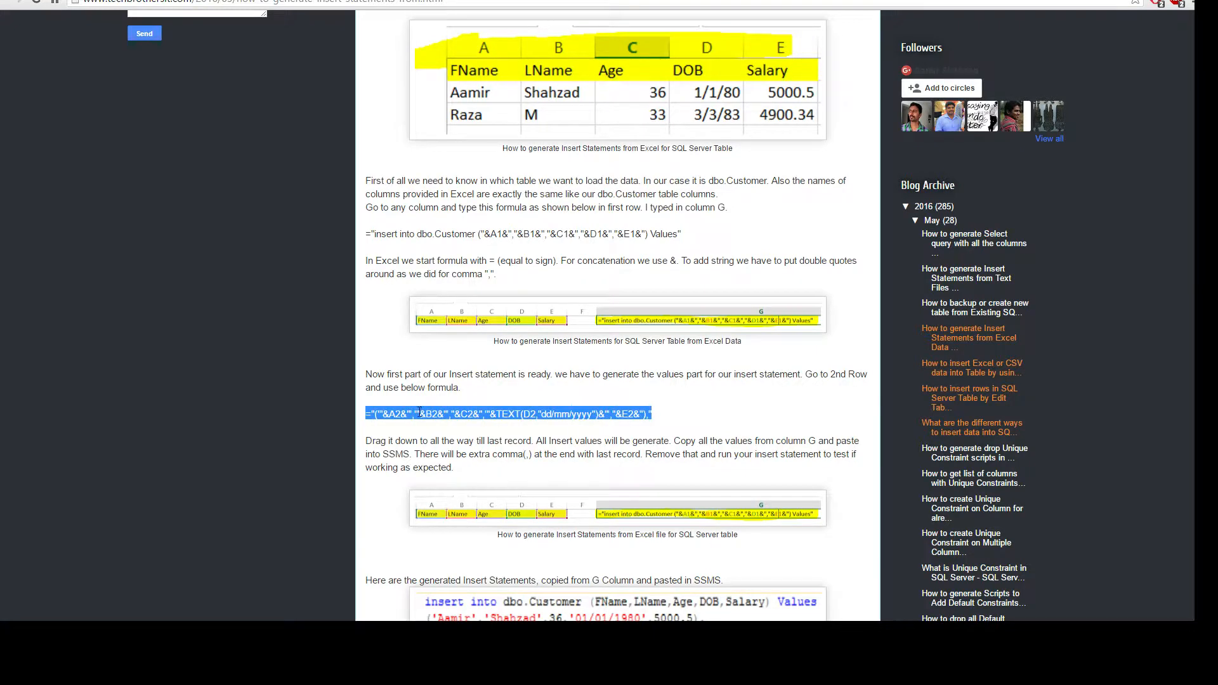
{"action": "left_click", "coordinate": [392, 419]}
{"action": "double_click", "coordinate": [394, 417]}
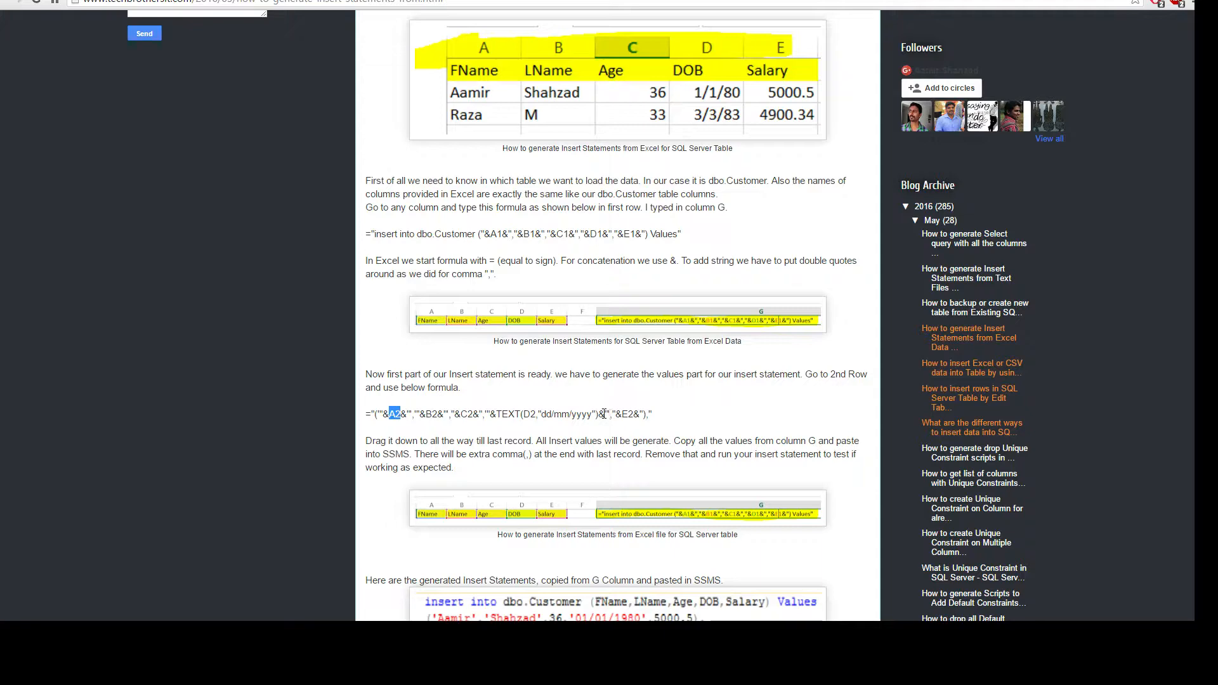
{"action": "left_click_drag", "start_coordinate": [599, 414], "coordinate": [631, 415]}
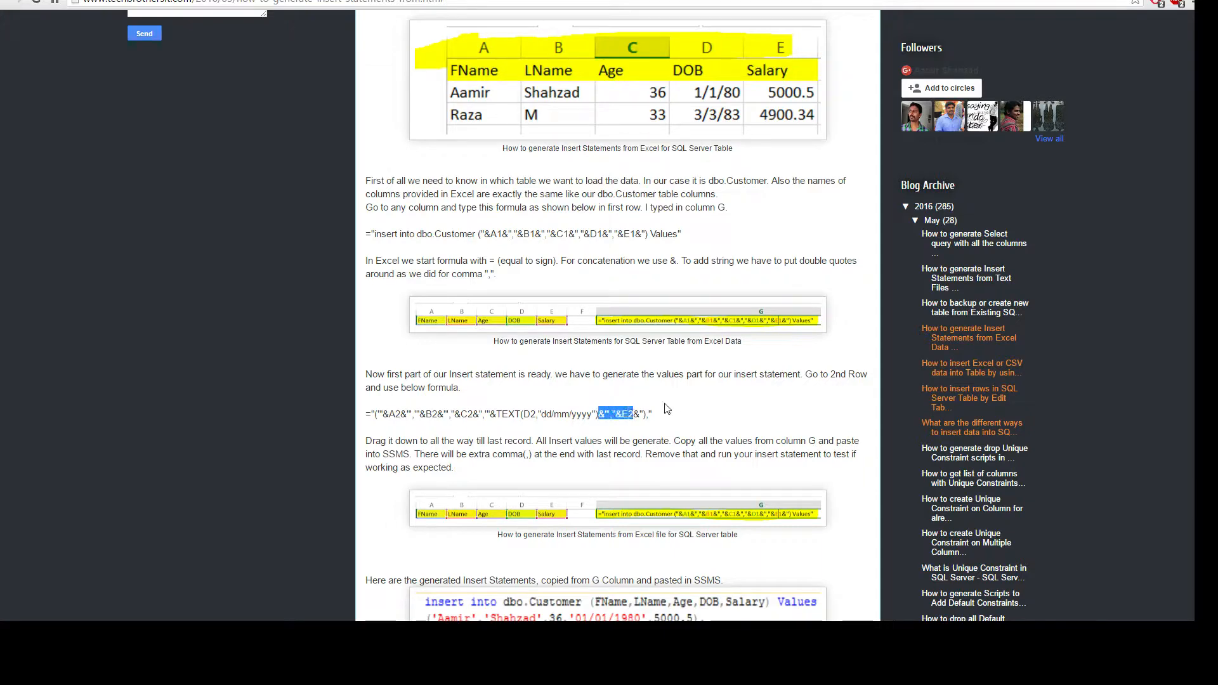
{"action": "scroll", "coordinate": [565, 406], "scroll_direction": "down", "scroll_amount": 3}
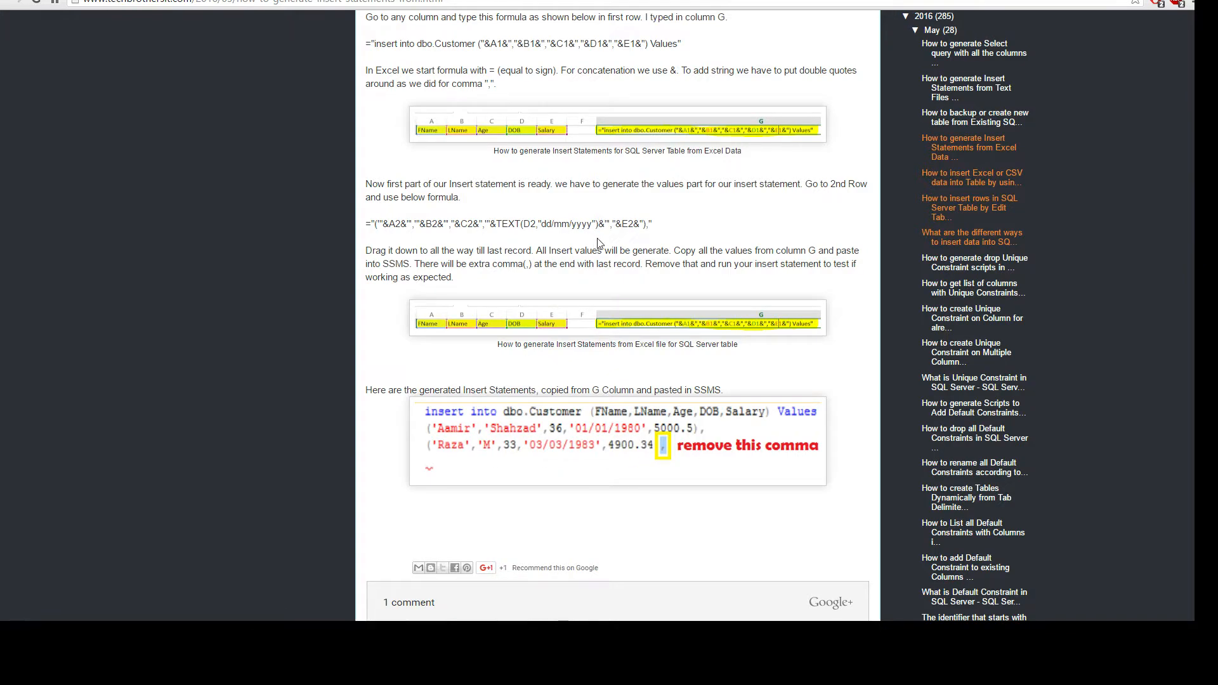
{"action": "scroll", "coordinate": [599, 245], "scroll_direction": "up", "scroll_amount": 7}
{"action": "scroll", "coordinate": [598, 244], "scroll_direction": "up", "scroll_amount": 2}
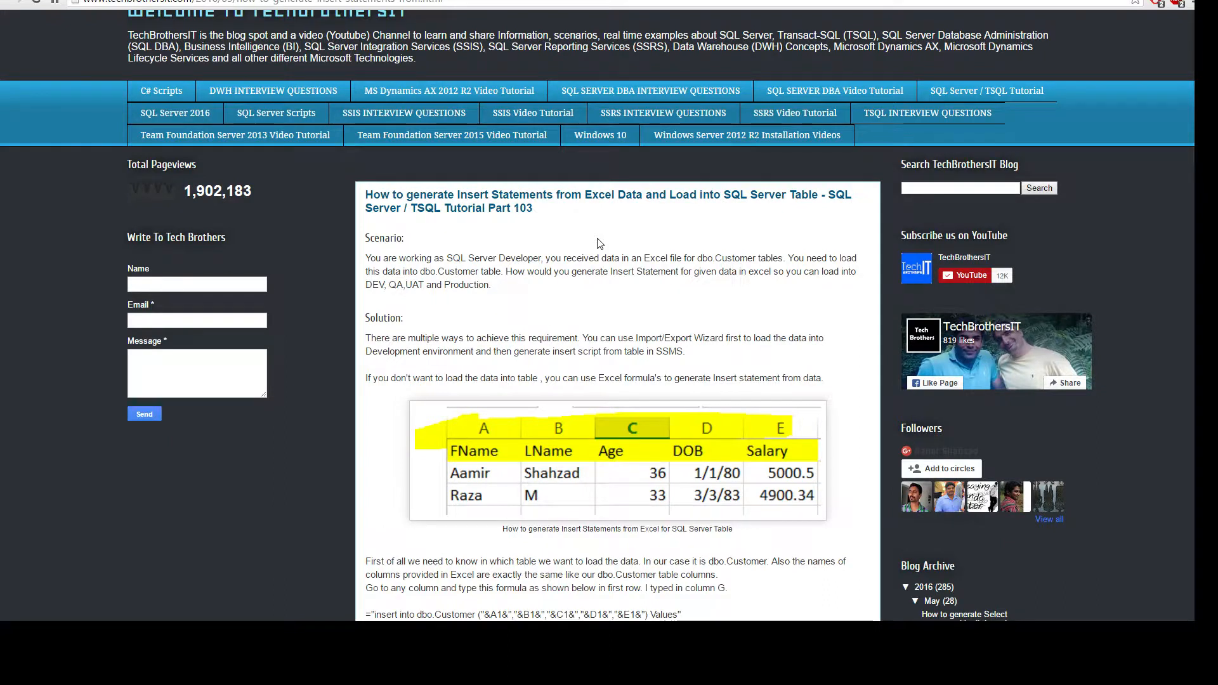
{"action": "scroll", "coordinate": [599, 243], "scroll_direction": "down", "scroll_amount": 3}
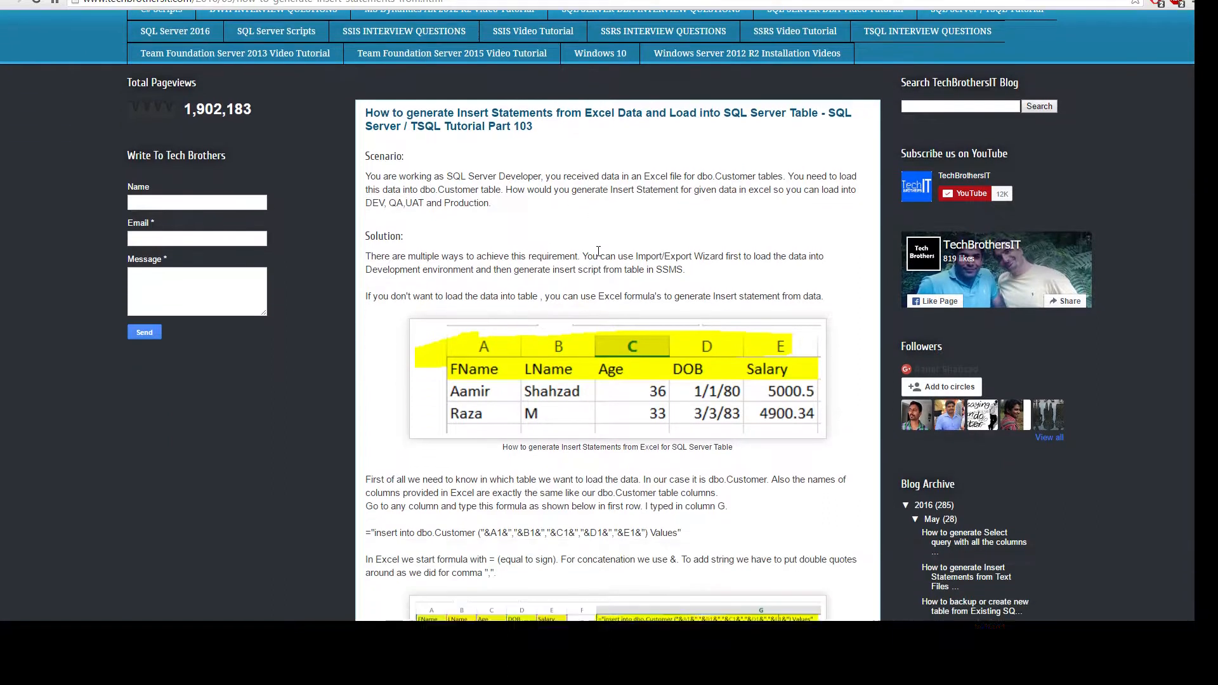